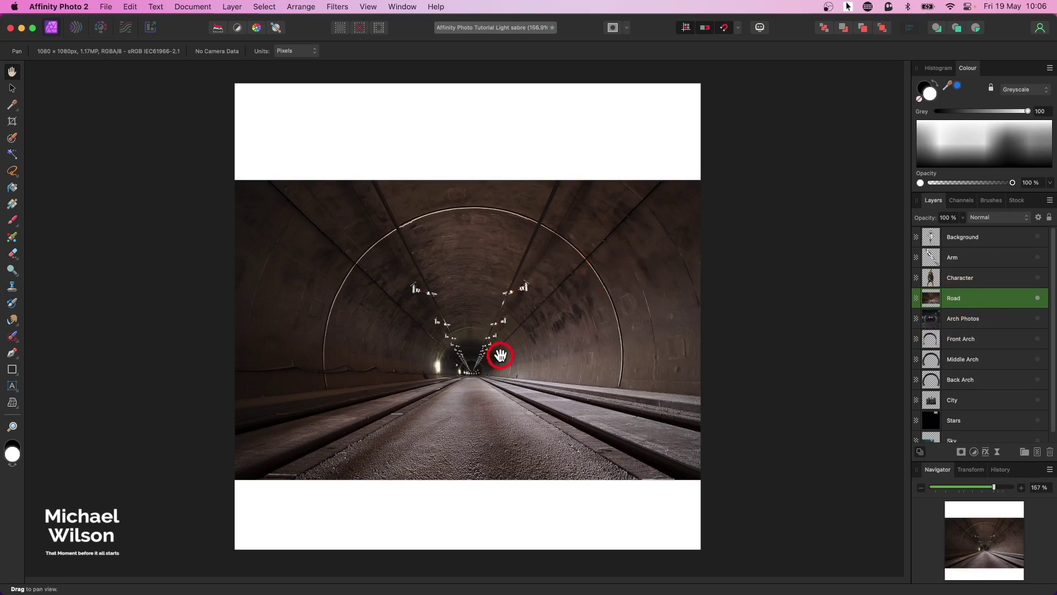
# Outline the road and its side ledges with a closed Pen path, extending past the sides and below the tunnel photo.
pyautogui.click(12, 353)
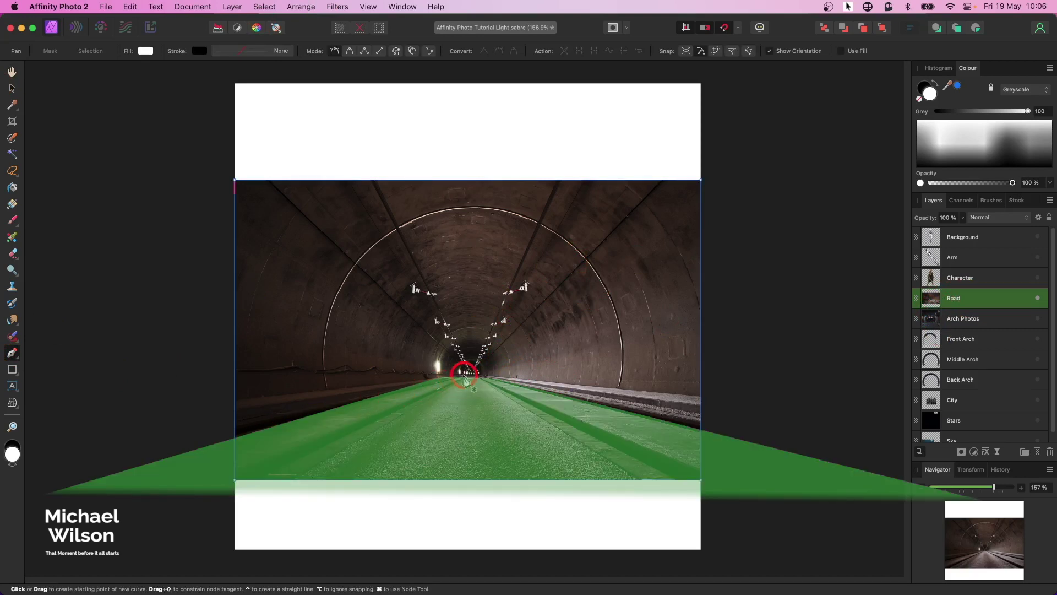
pyautogui.click(235, 435)
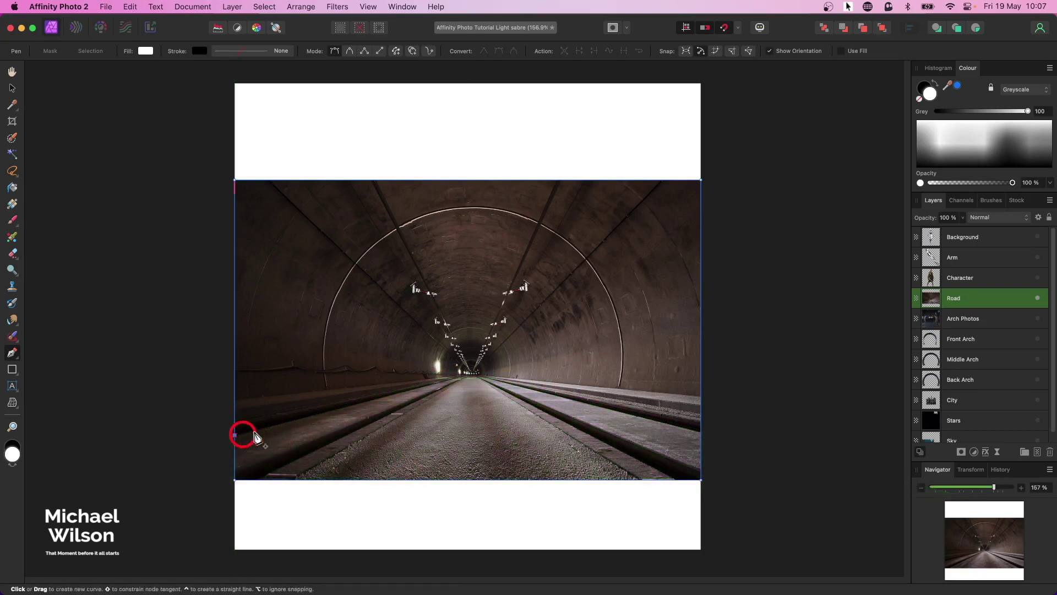
pyautogui.click(467, 374)
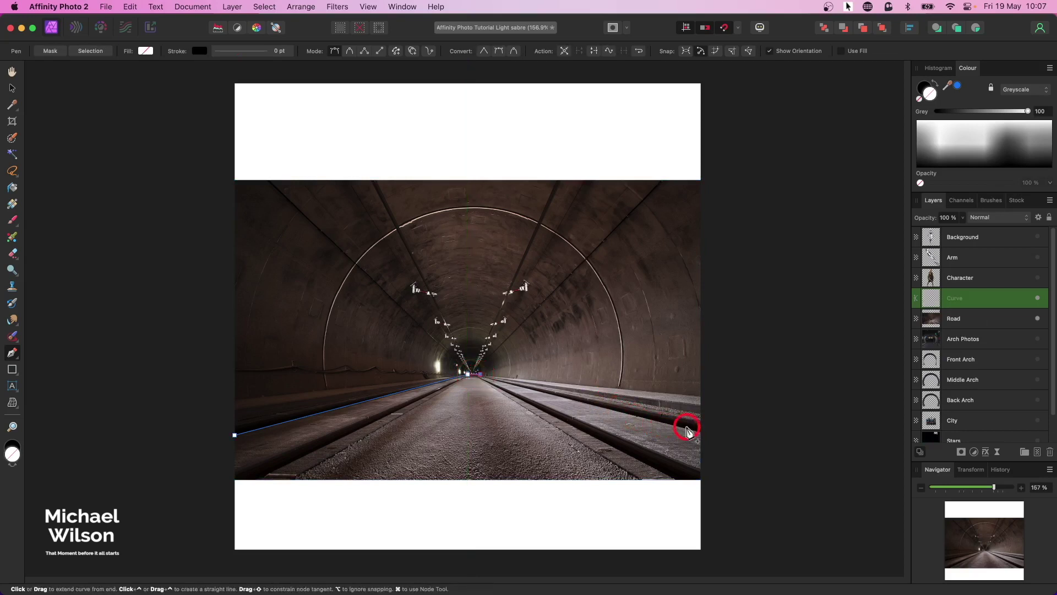
pyautogui.click(708, 433)
pyautogui.click(730, 504)
pyautogui.moveTo(206, 512); pyautogui.dragTo(199, 432)
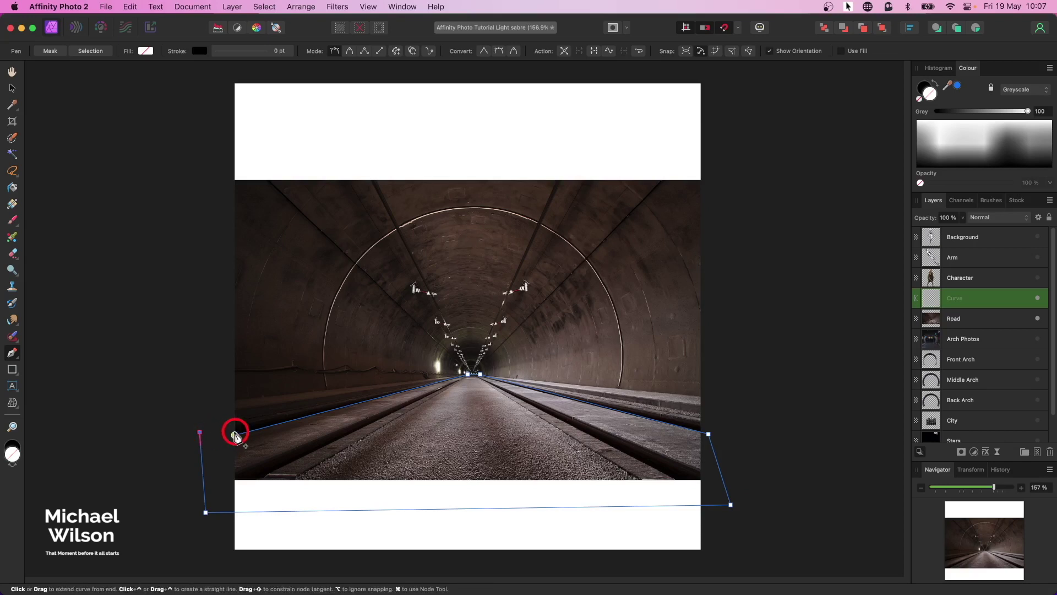
pyautogui.click(236, 435)
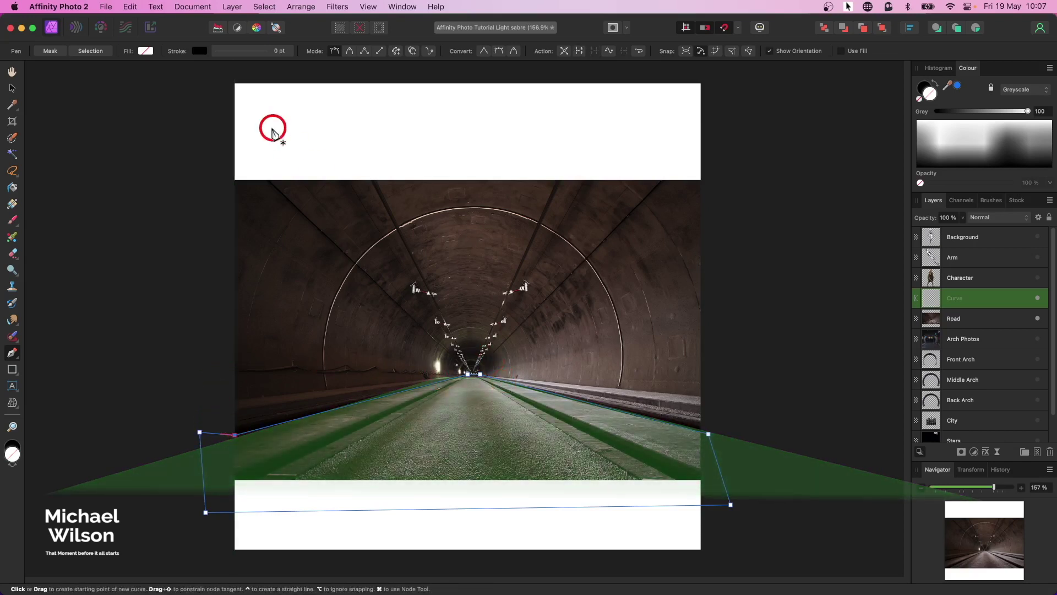
# Convert the path to a selection, invert it, delete the tunnel around the road and deselect.
pyautogui.click(91, 52)
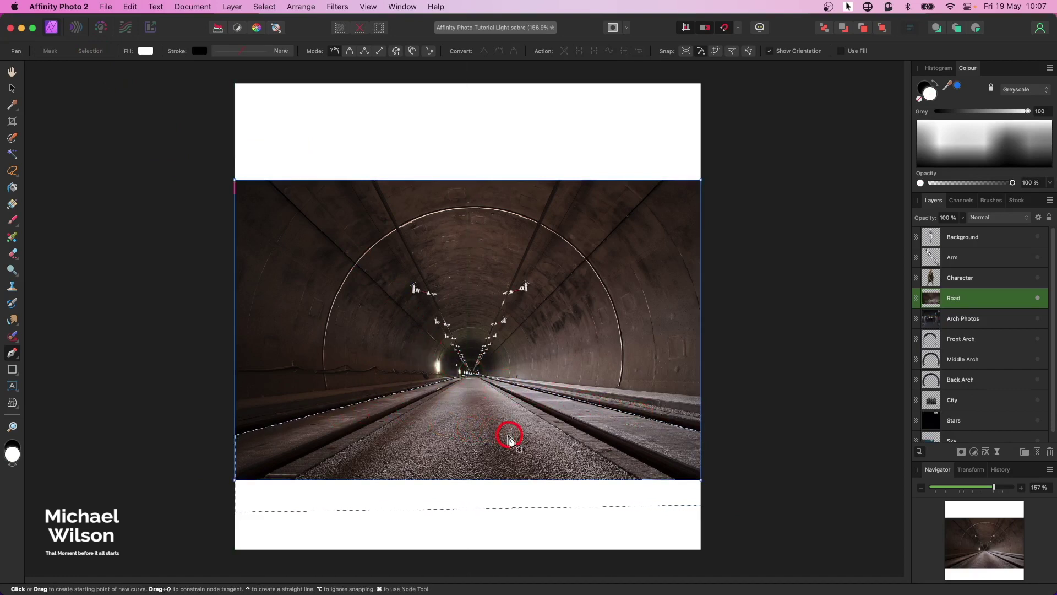
pyautogui.click(380, 29)
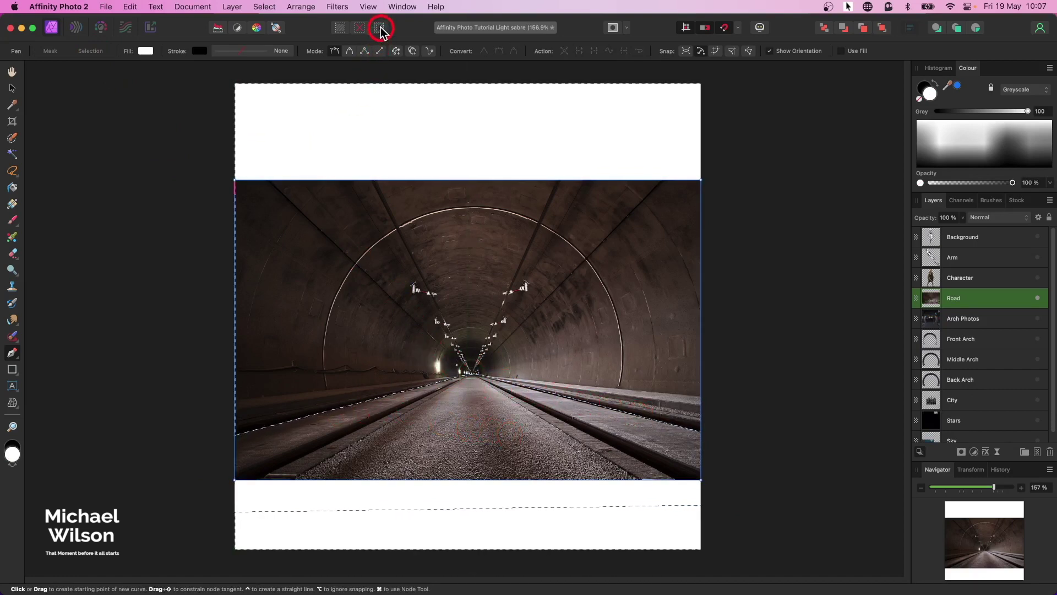
pyautogui.press('Delete')
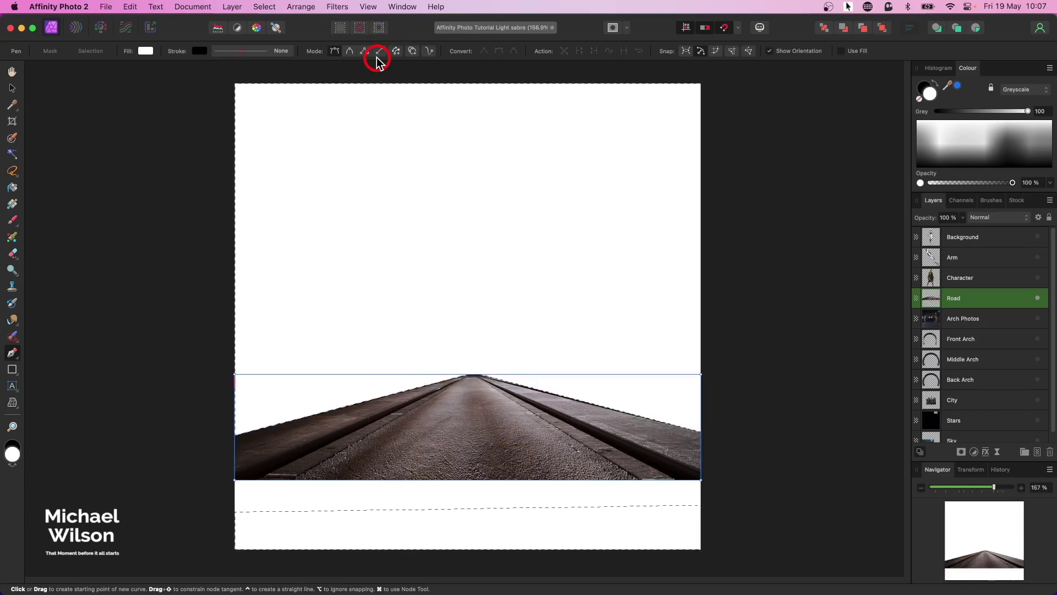
pyautogui.press('super+d')
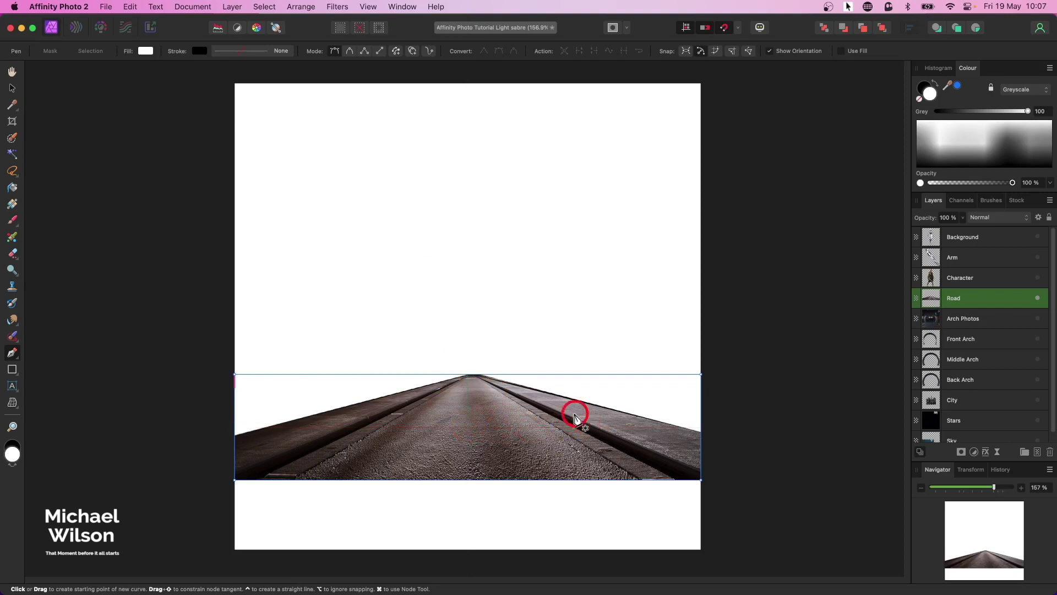
# Move the road down to the bottom edge of the canvas and show the City layer.
pyautogui.click(12, 88)
pyautogui.moveTo(533, 455); pyautogui.dragTo(534, 519)
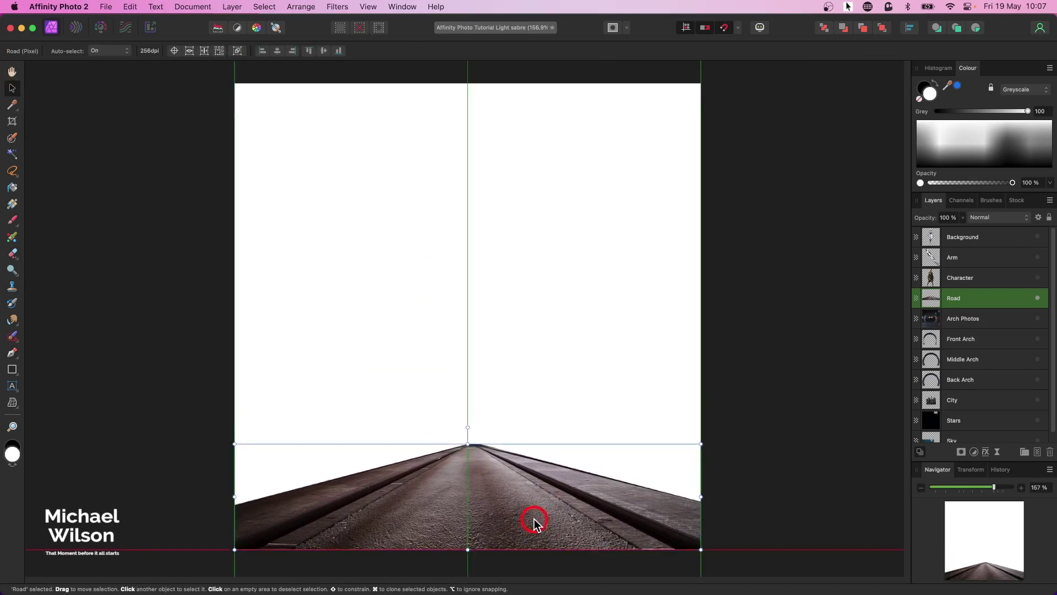
pyautogui.scroll(-1, 982, 319)
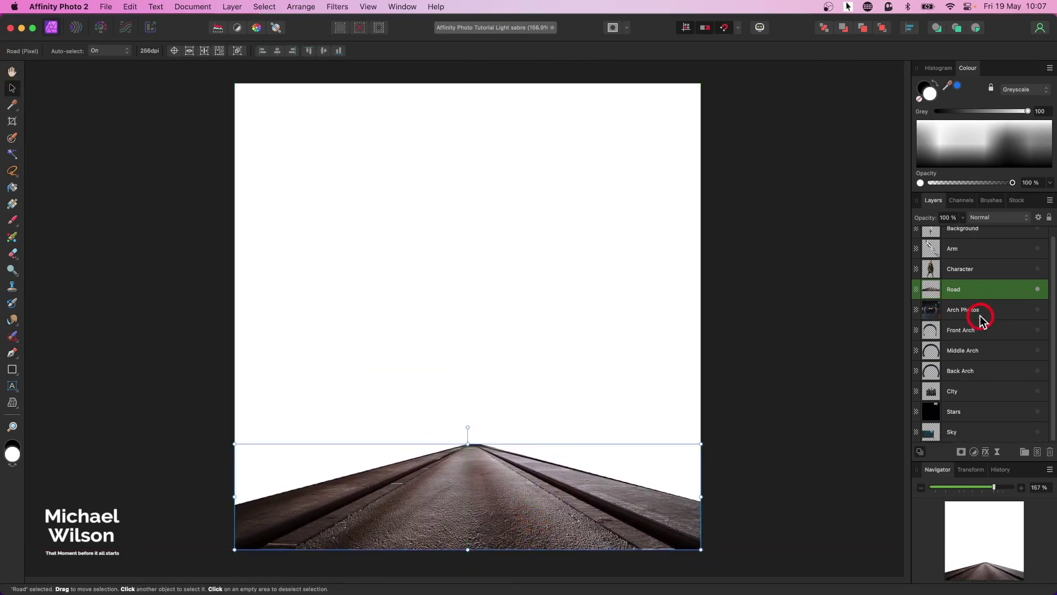
pyautogui.click(1038, 392)
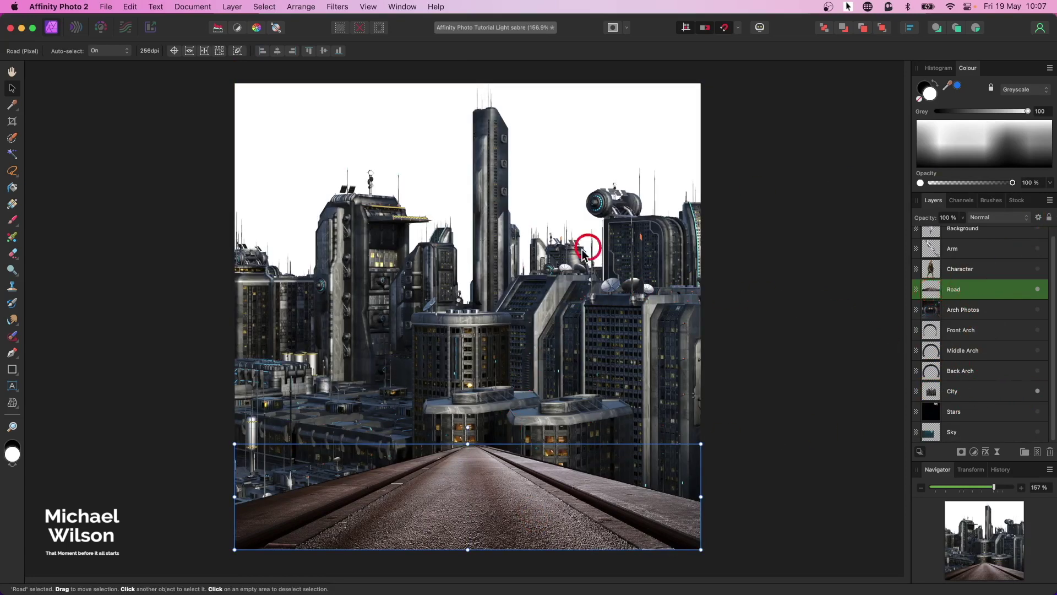
# Apply a Perspective transform to the Road layer, pulling its two upper corners outward and upward.
pyautogui.moveTo(15, 410); pyautogui.dragTo(55, 418)
pyautogui.moveTo(235, 444); pyautogui.dragTo(135, 382)
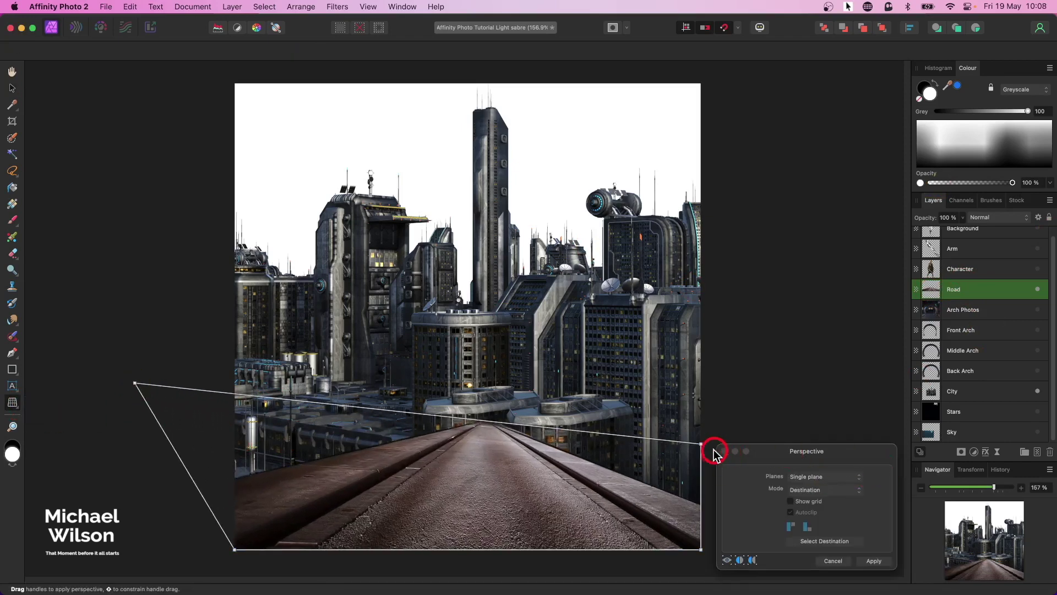
pyautogui.moveTo(701, 443); pyautogui.dragTo(768, 391)
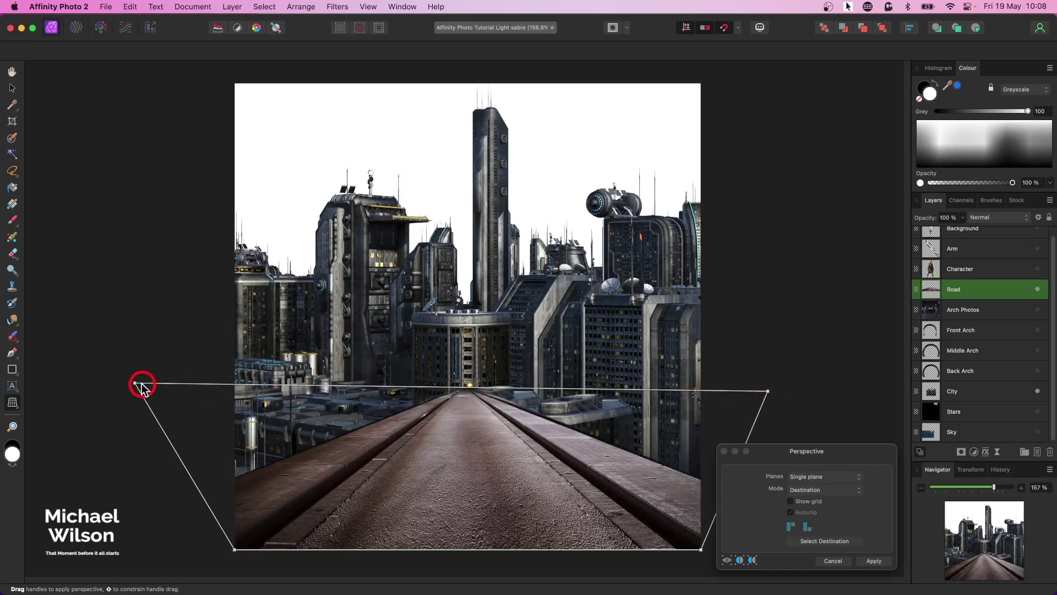
pyautogui.moveTo(135, 383); pyautogui.dragTo(130, 377)
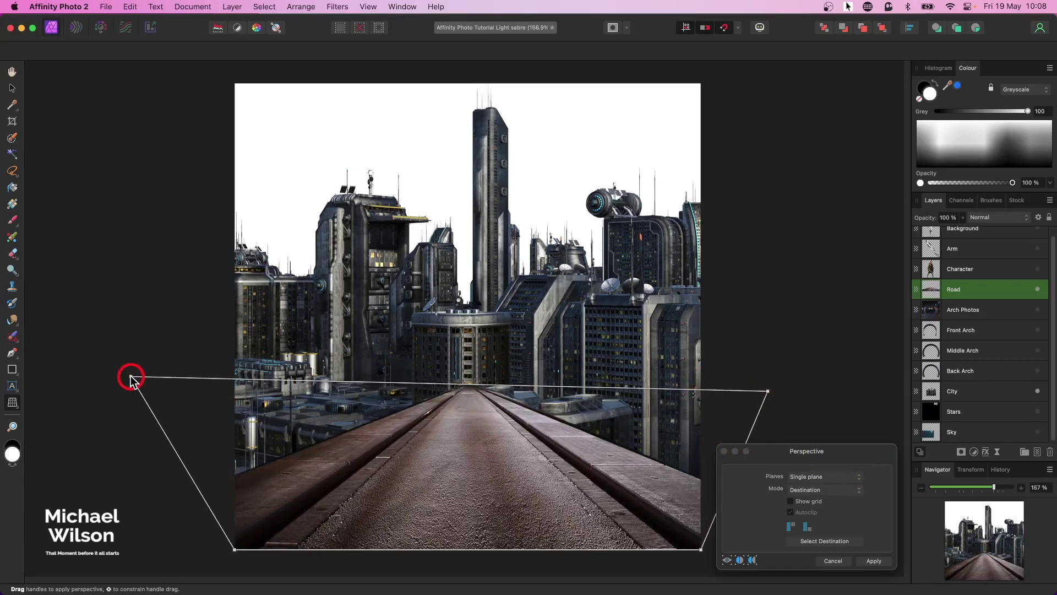
pyautogui.click(869, 562)
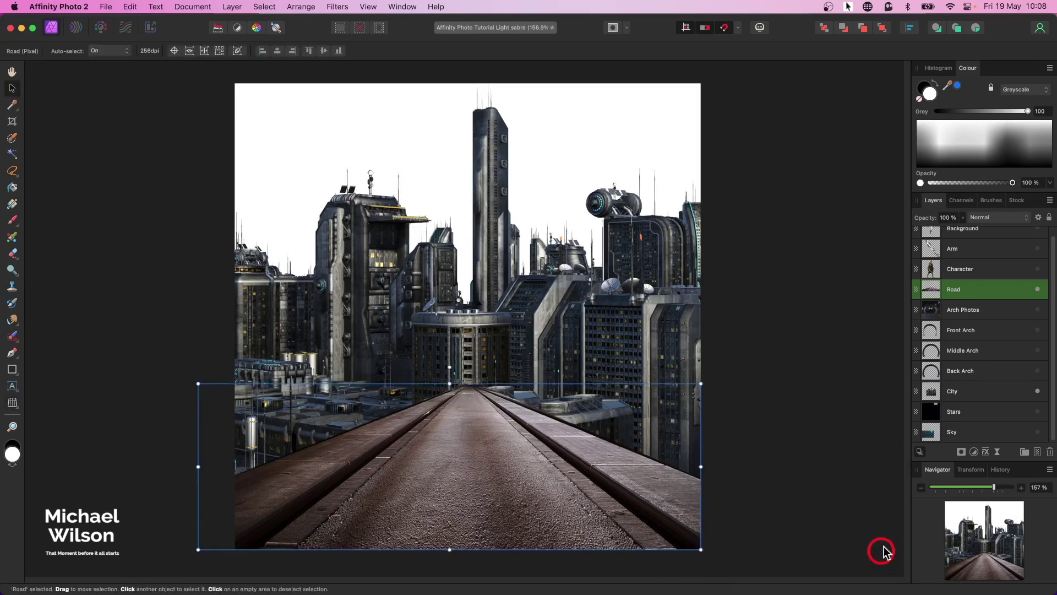
# Add an Exposure adjustment clipped to the Road layer and lower its exposure to darken the road.
pyautogui.click(481, 391)
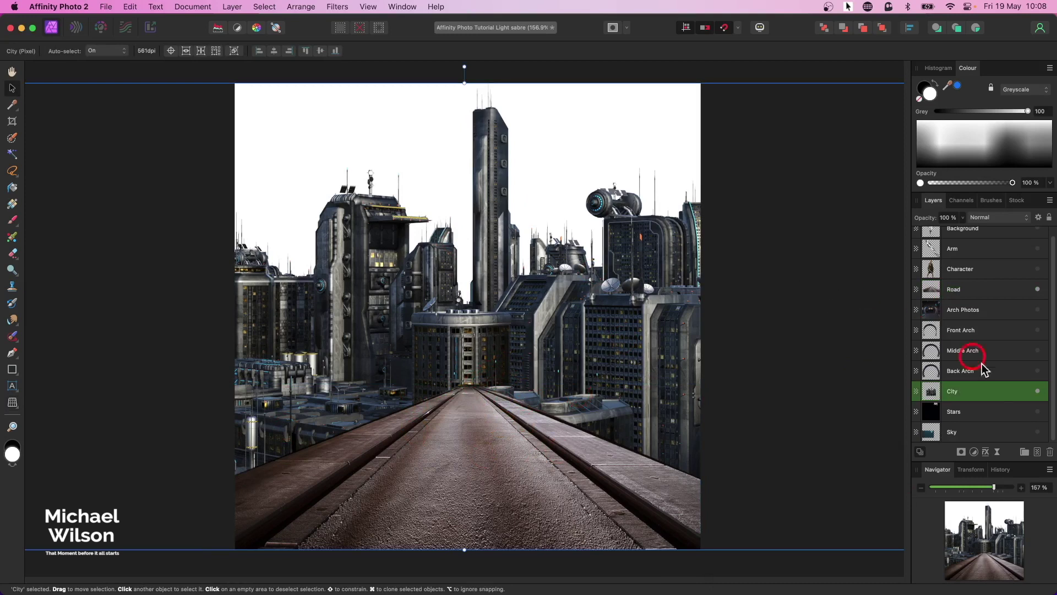
pyautogui.click(963, 290)
pyautogui.click(975, 452)
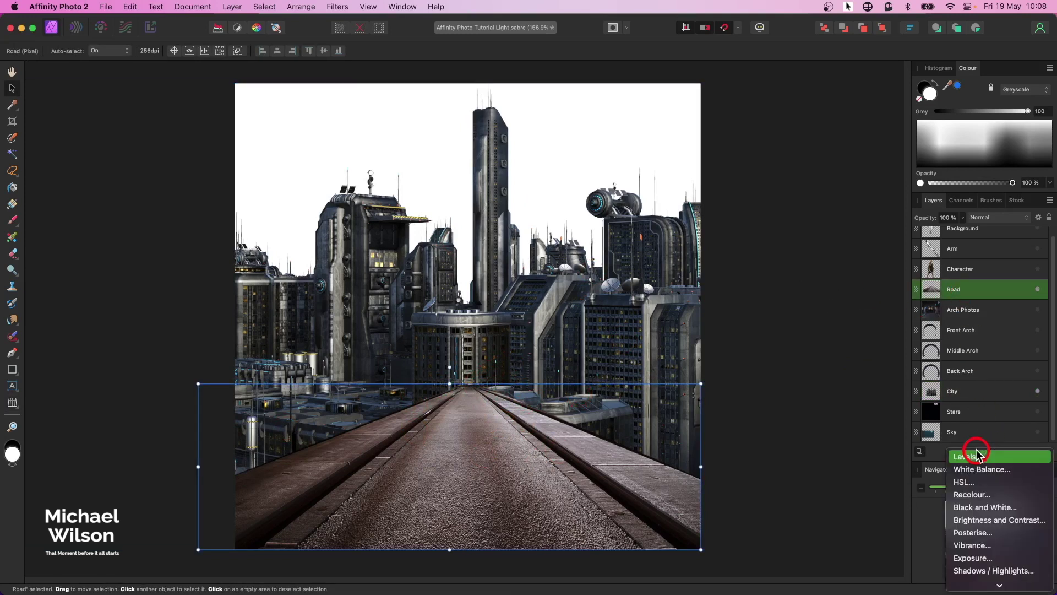
pyautogui.click(969, 557)
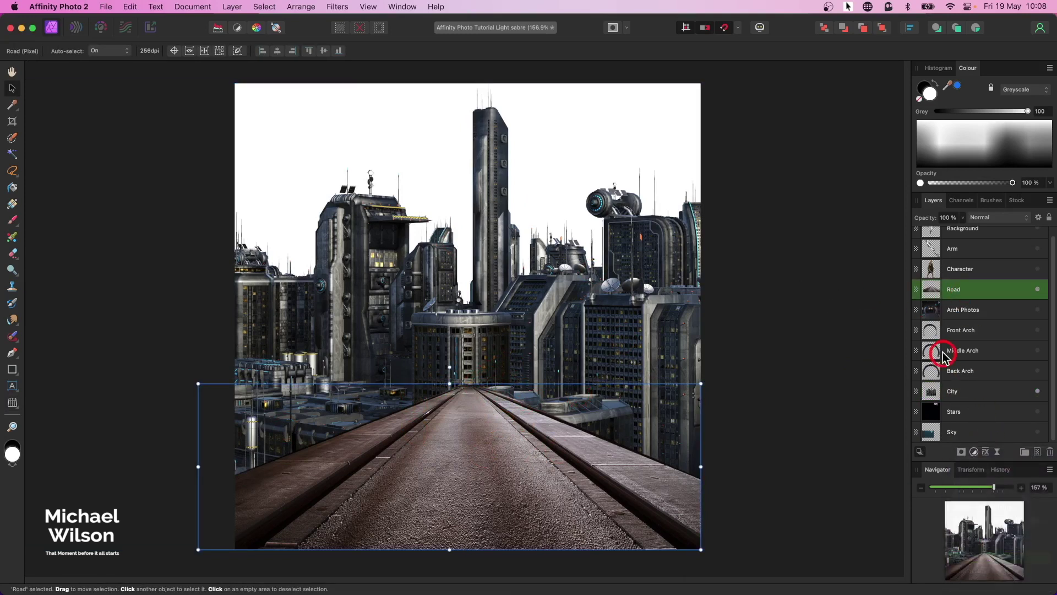
pyautogui.moveTo(930, 289); pyautogui.dragTo(932, 309)
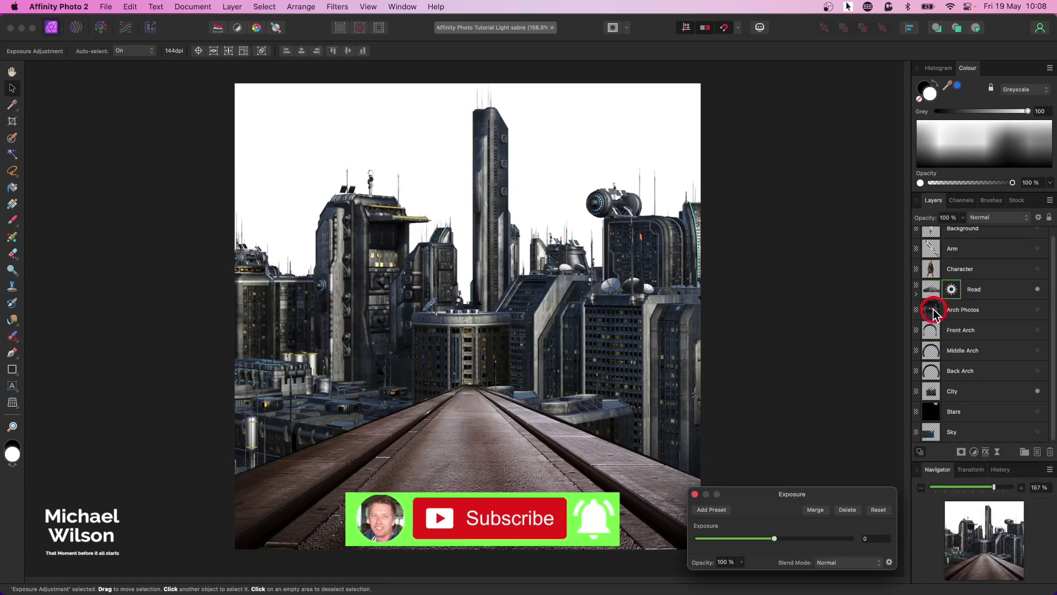
pyautogui.moveTo(848, 493); pyautogui.dragTo(838, 351)
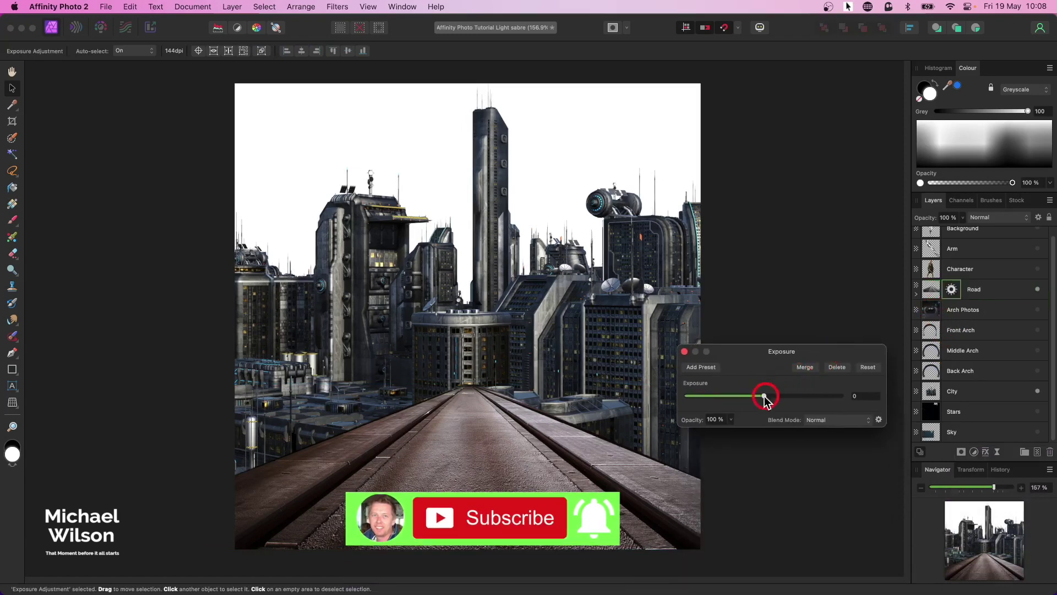
pyautogui.moveTo(763, 397); pyautogui.dragTo(740, 396)
pyautogui.click(684, 351)
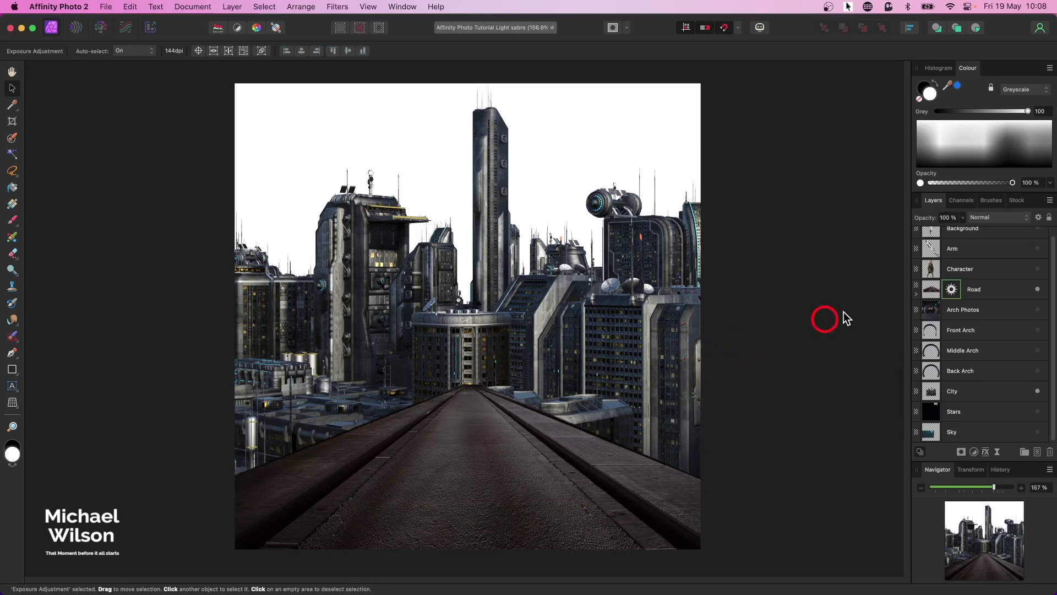
# Add an Exposure adjustment clipped to the City layer and lower its exposure to about -0.958.
pyautogui.click(952, 392)
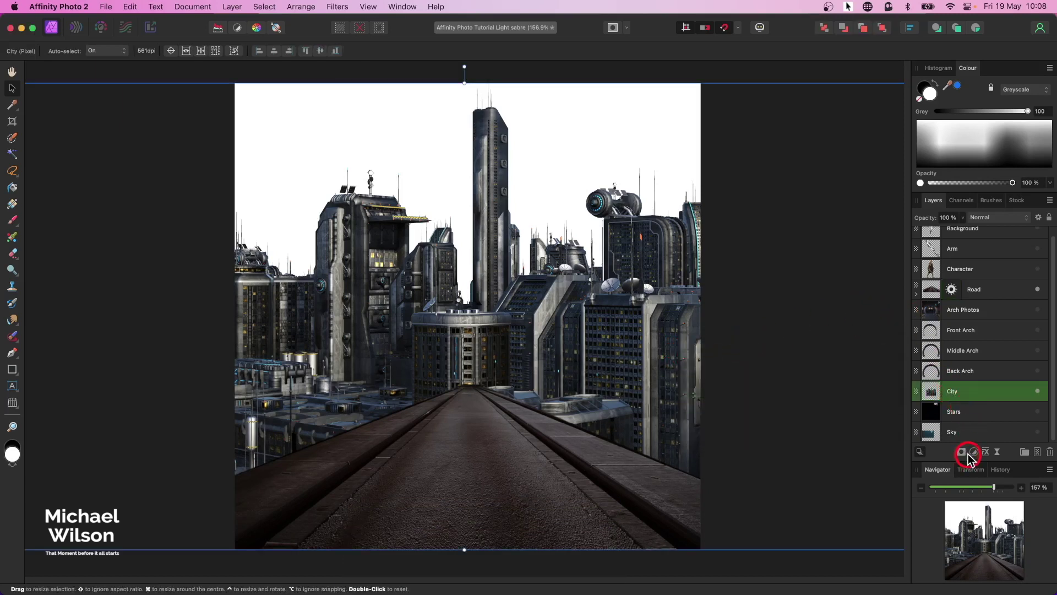
pyautogui.click(974, 452)
pyautogui.click(967, 560)
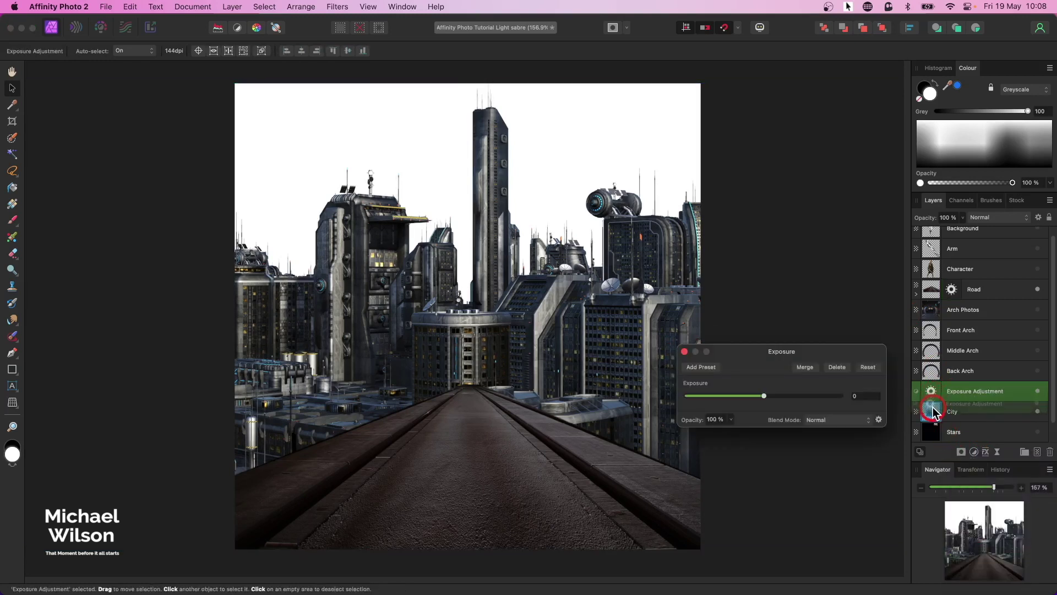
pyautogui.moveTo(765, 396); pyautogui.dragTo(754, 396)
pyautogui.click(684, 352)
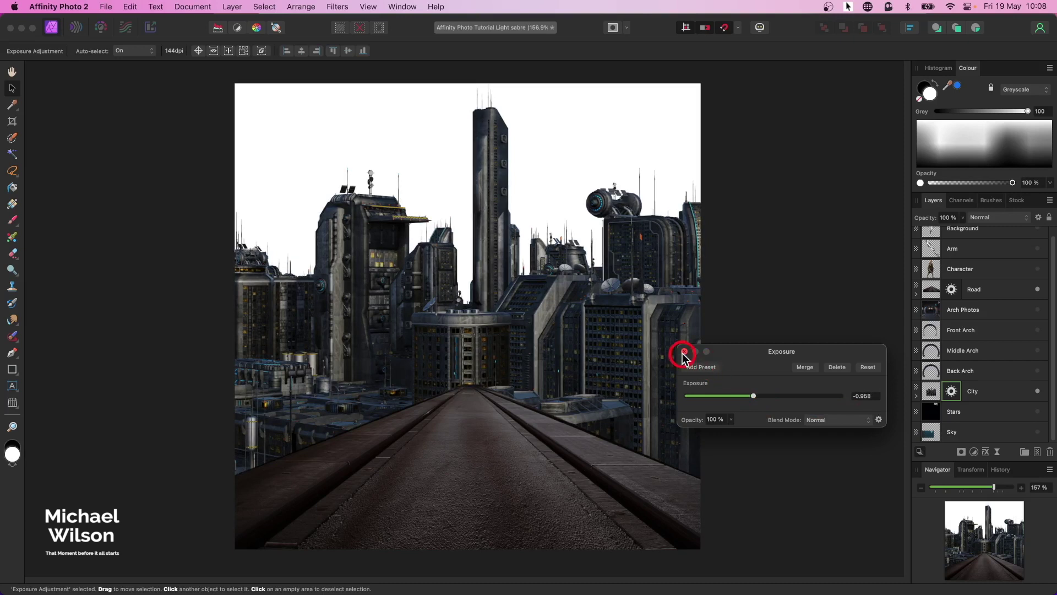
# Show the Sky layer and shift it slightly down so the full moon edge sits inside the canvas.
pyautogui.click(931, 288)
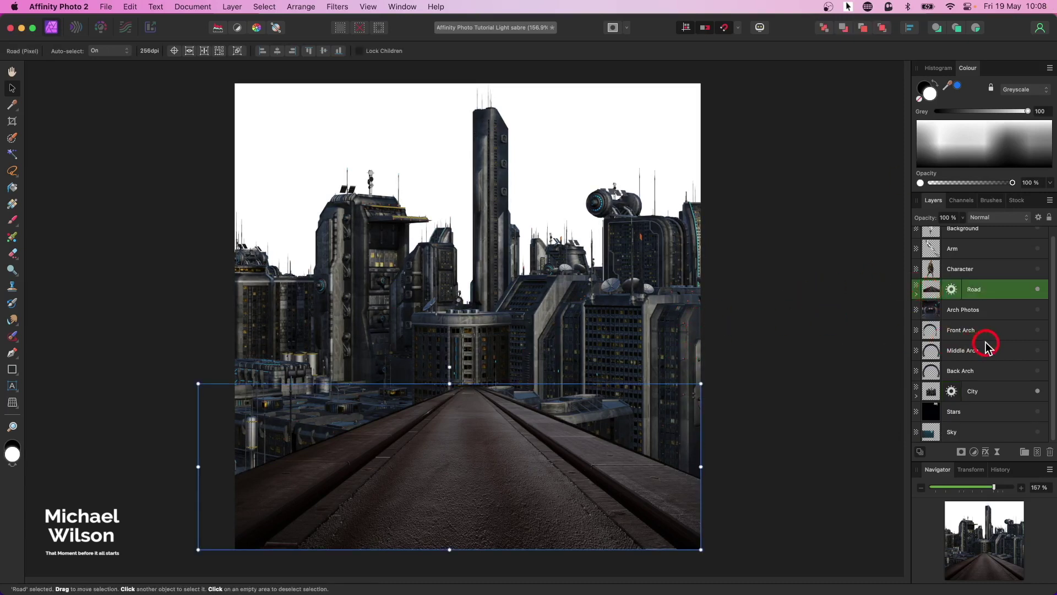
pyautogui.click(930, 433)
pyautogui.click(1038, 433)
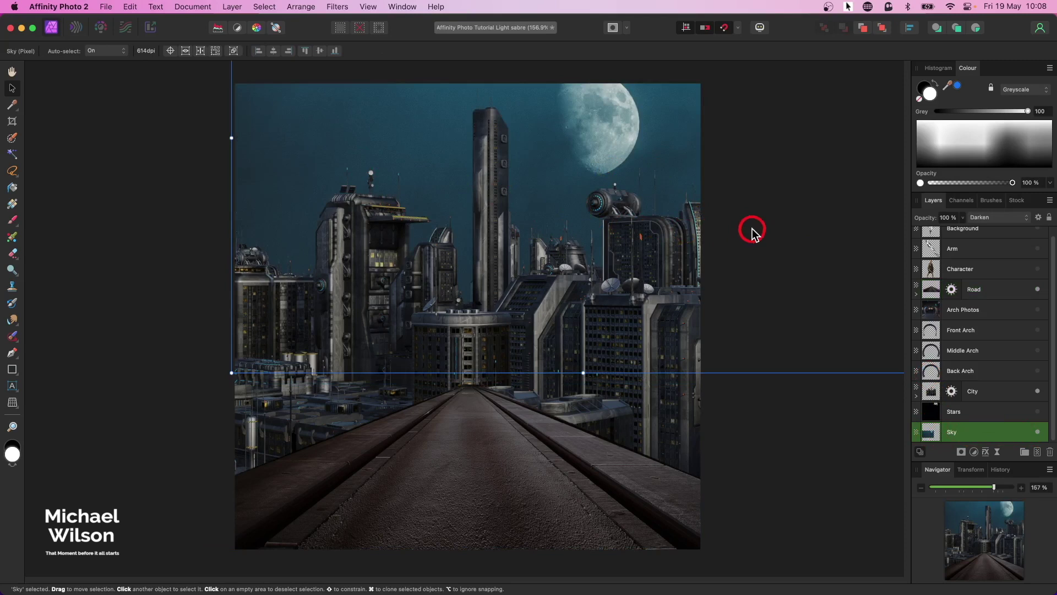
pyautogui.moveTo(749, 232)
pyautogui.mouseDown()
pyautogui.moveTo(727, 237)
pyautogui.moveTo(746, 243)
pyautogui.mouseUp()
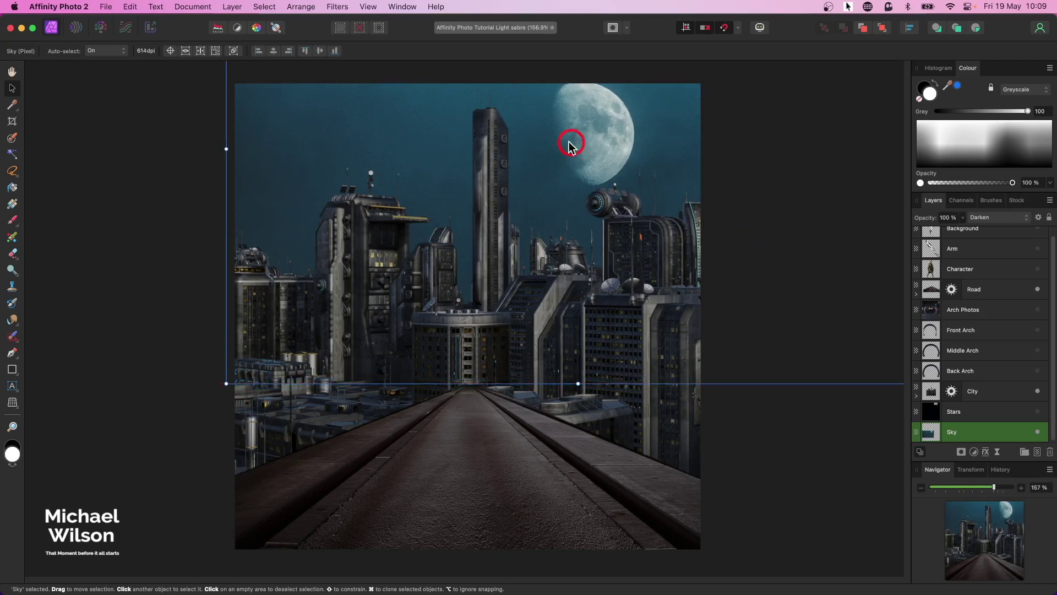
# Show the Stars layer and erase the stars covering the moon with a soft eraser.
pyautogui.click(1037, 411)
pyautogui.click(1003, 412)
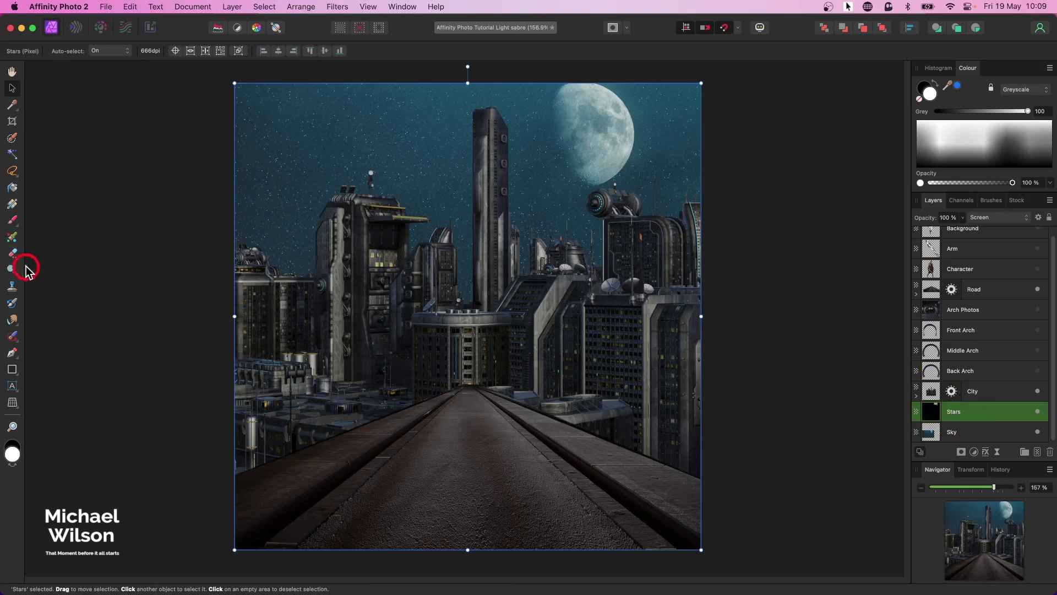
pyautogui.click(12, 254)
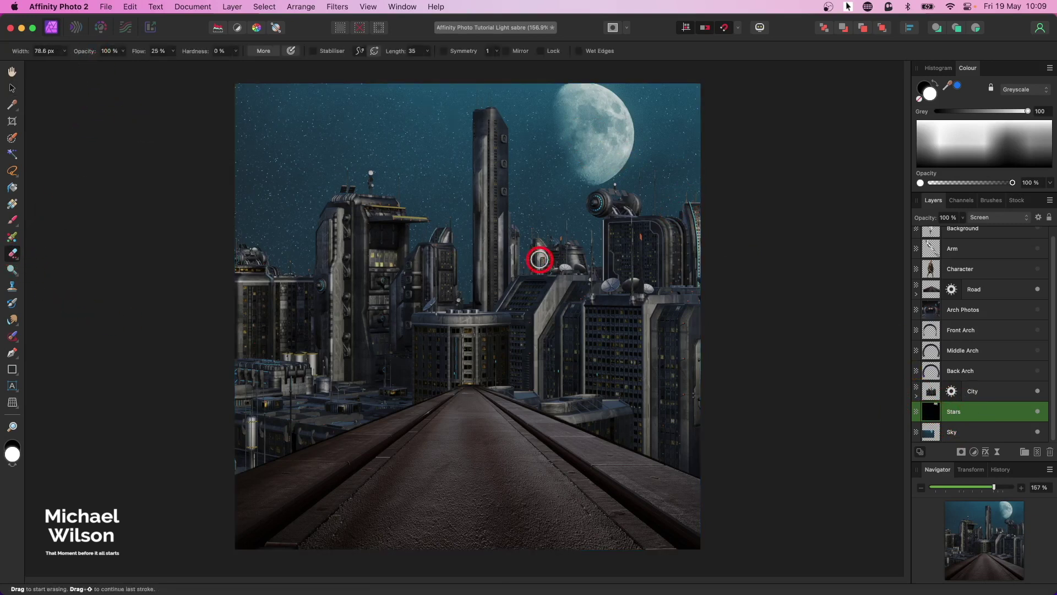
pyautogui.moveTo(596, 135)
pyautogui.mouseDown()
pyautogui.moveTo(617, 144)
pyautogui.moveTo(577, 125)
pyautogui.moveTo(578, 155)
pyautogui.moveTo(603, 171)
pyautogui.moveTo(579, 159)
pyautogui.moveTo(565, 130)
pyautogui.mouseUp()
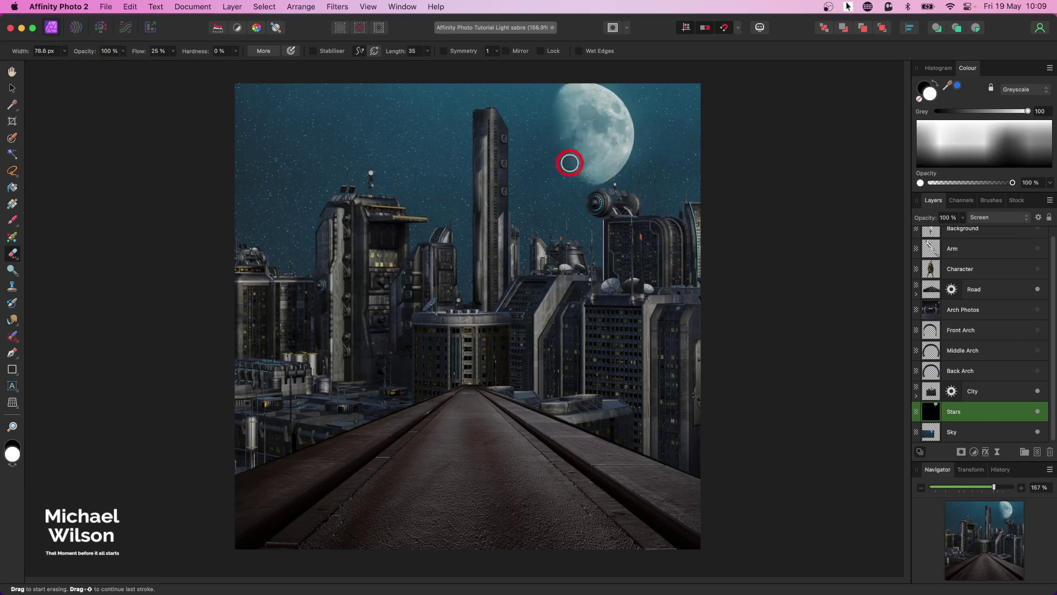
pyautogui.moveTo(558, 124)
pyautogui.mouseDown()
pyautogui.moveTo(581, 92)
pyautogui.moveTo(613, 99)
pyautogui.moveTo(619, 132)
pyautogui.moveTo(567, 93)
pyautogui.mouseUp()
pyautogui.moveTo(587, 172)
pyautogui.mouseDown()
pyautogui.moveTo(627, 135)
pyautogui.moveTo(607, 97)
pyautogui.moveTo(578, 97)
pyautogui.moveTo(569, 119)
pyautogui.moveTo(571, 161)
pyautogui.moveTo(597, 175)
pyautogui.moveTo(614, 162)
pyautogui.moveTo(619, 127)
pyautogui.moveTo(574, 92)
pyautogui.moveTo(554, 113)
pyautogui.moveTo(580, 167)
pyautogui.moveTo(599, 173)
pyautogui.moveTo(617, 148)
pyautogui.mouseUp()
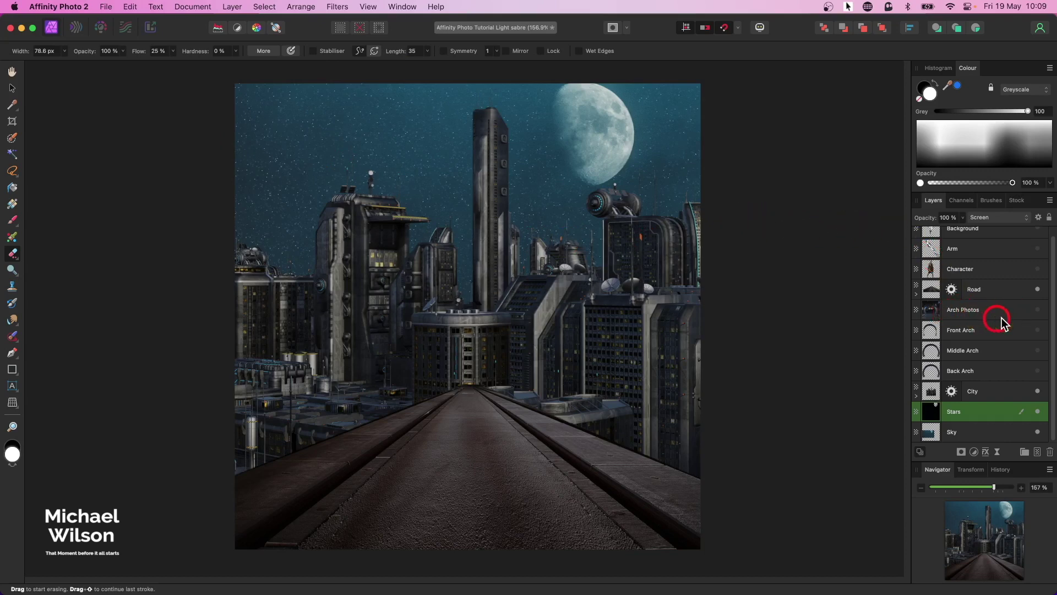
# Preview the Arch Photos layer over the scene and hide it again.
pyautogui.click(1037, 309)
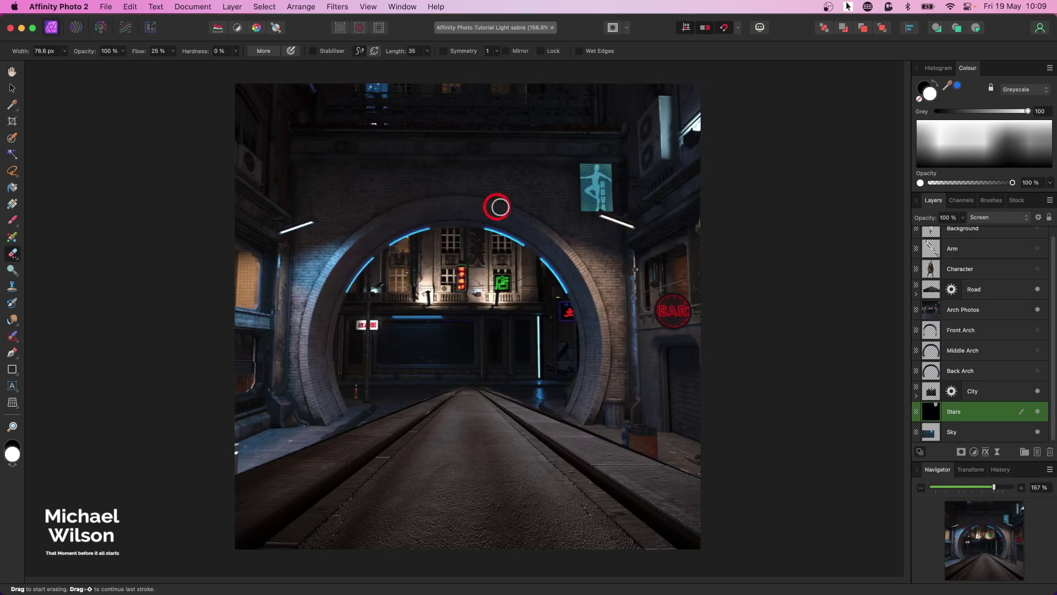
pyautogui.click(1024, 315)
pyautogui.click(1036, 310)
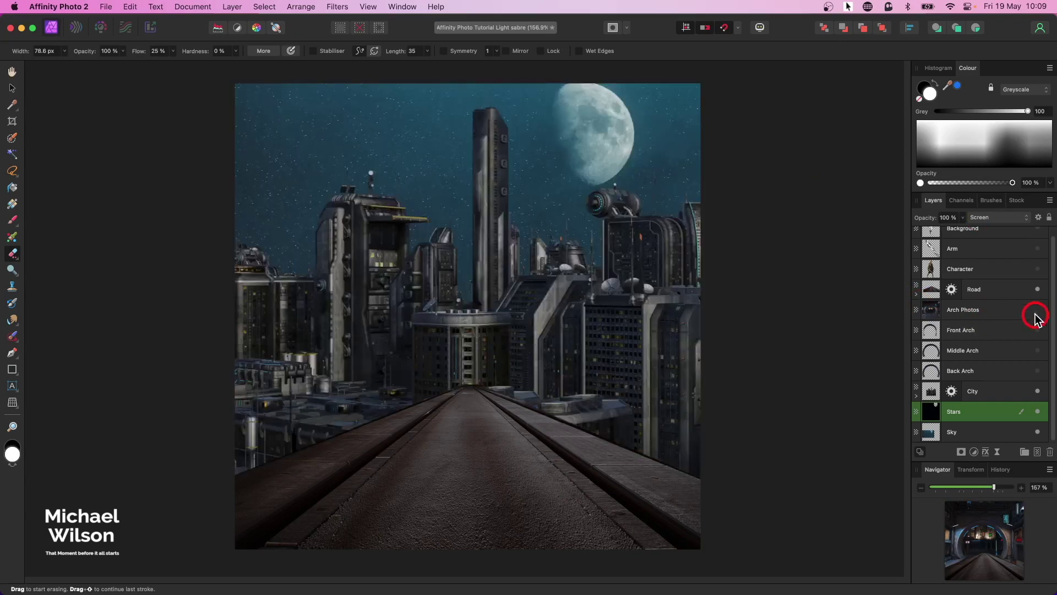
# Show the Front, Middle and Back Arch layers, then reposition and slightly rotate the Back Arch at the far end of the road.
pyautogui.click(1036, 330)
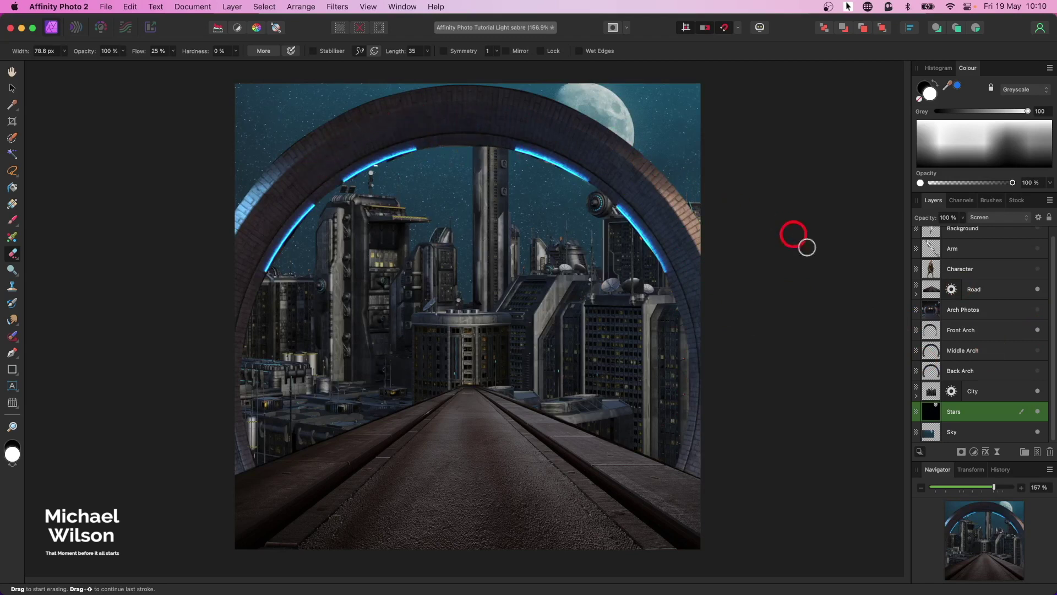
pyautogui.click(1037, 351)
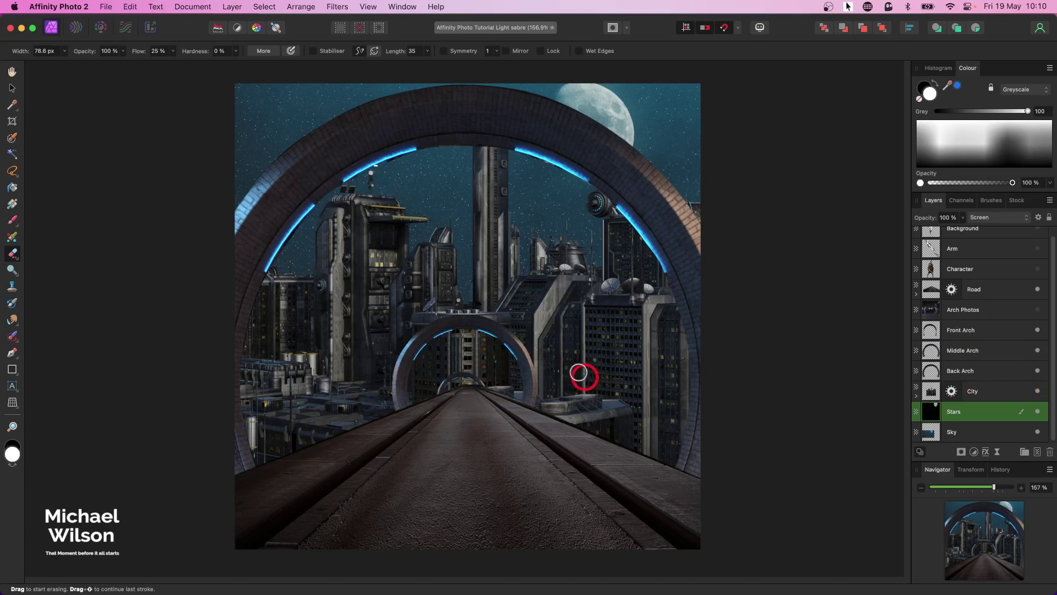
pyautogui.click(967, 372)
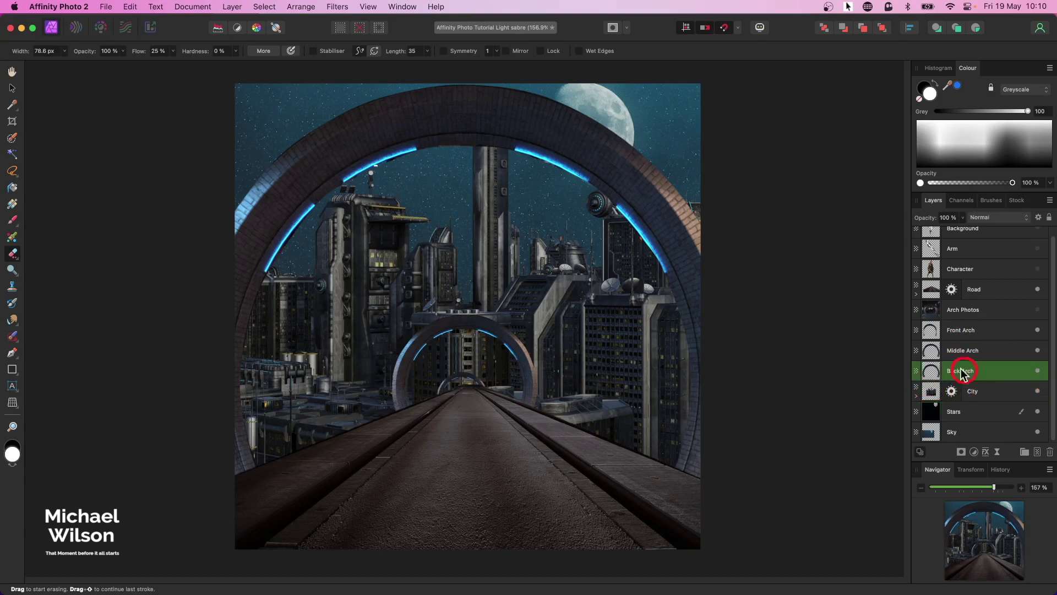
pyautogui.click(12, 88)
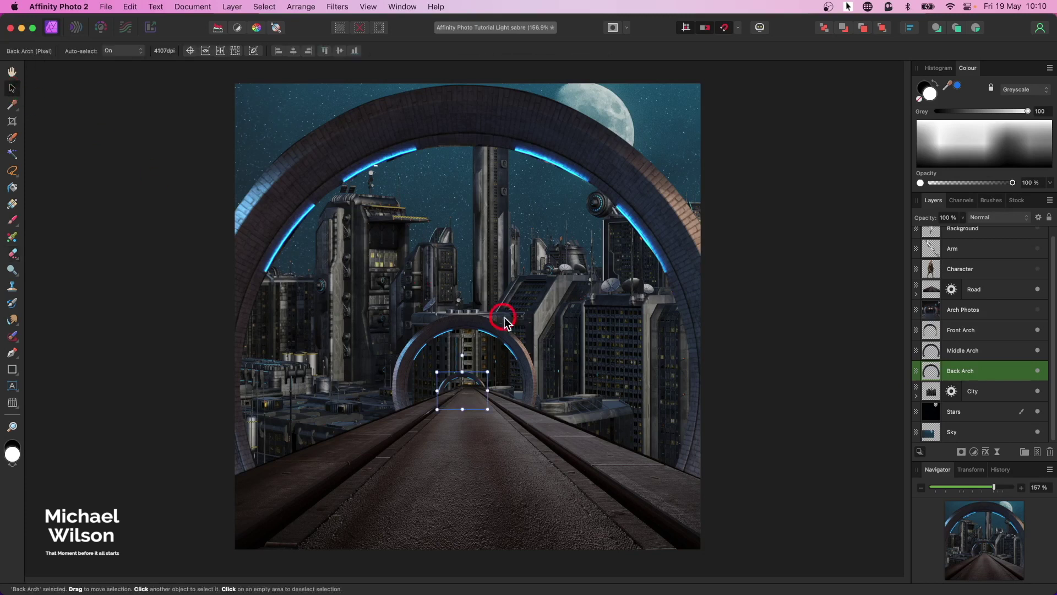
pyautogui.moveTo(464, 357); pyautogui.dragTo(477, 385)
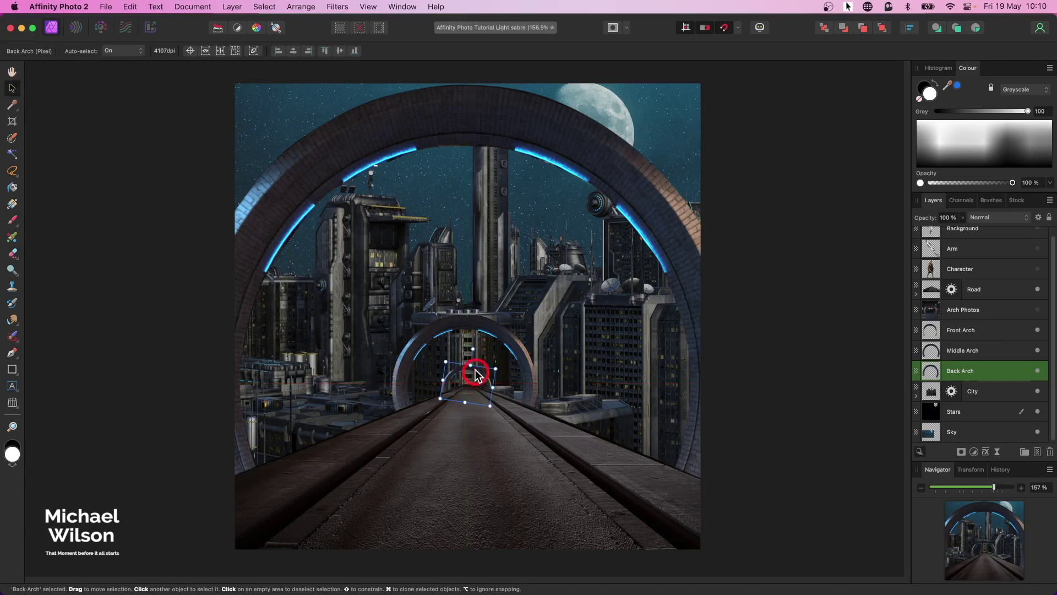
pyautogui.click(821, 360)
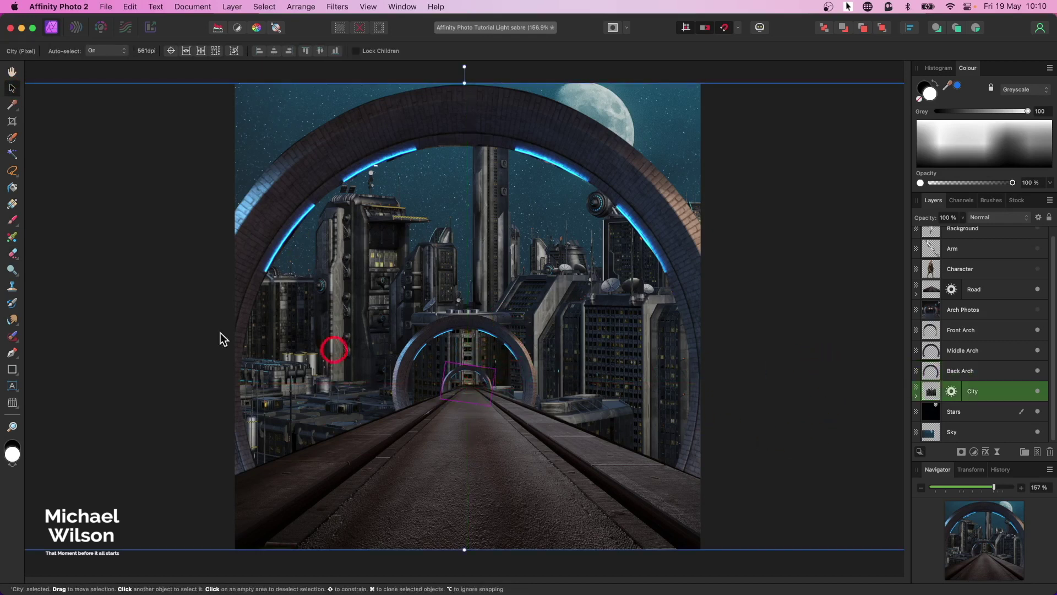
# Check the Arch Photos layer over the scene and hide it again.
pyautogui.click(1037, 310)
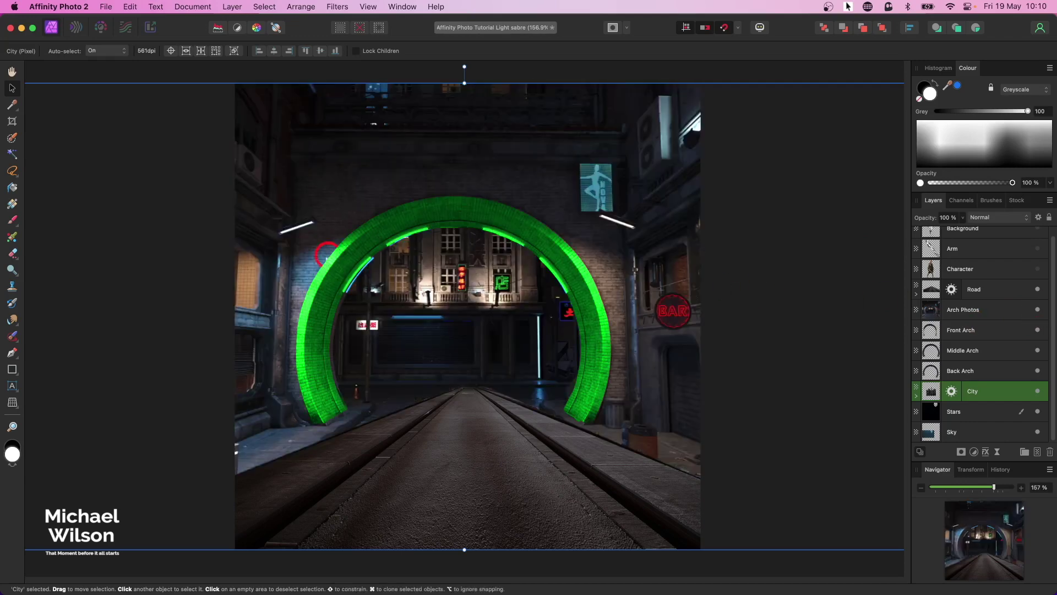
pyautogui.click(1037, 309)
# Add an Exposure adjustment nested in the Front Arch layer and lower its exposure until the arch is almost black.
pyautogui.click(915, 325)
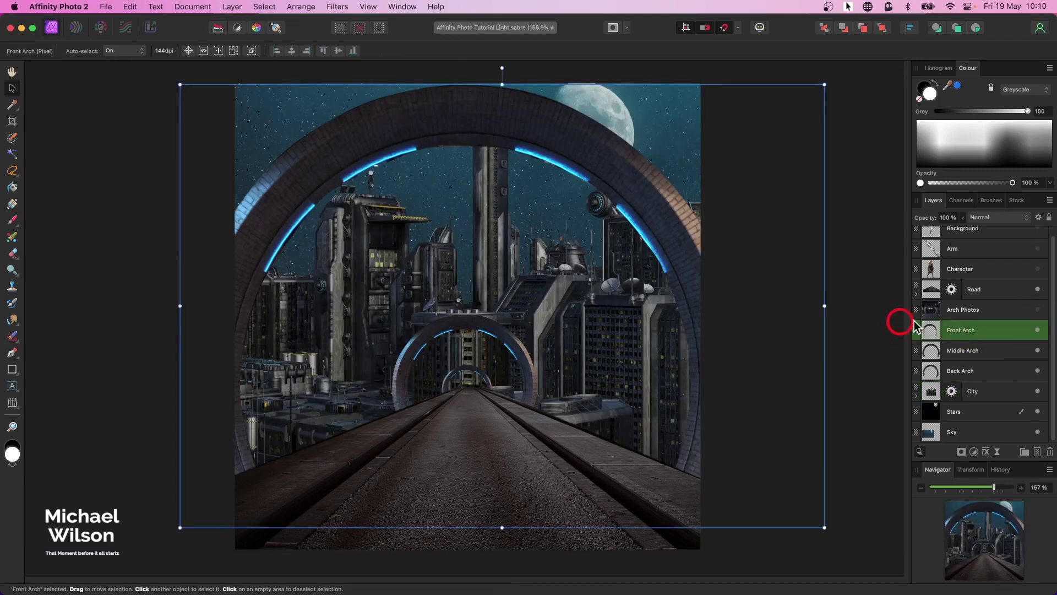
pyautogui.click(975, 453)
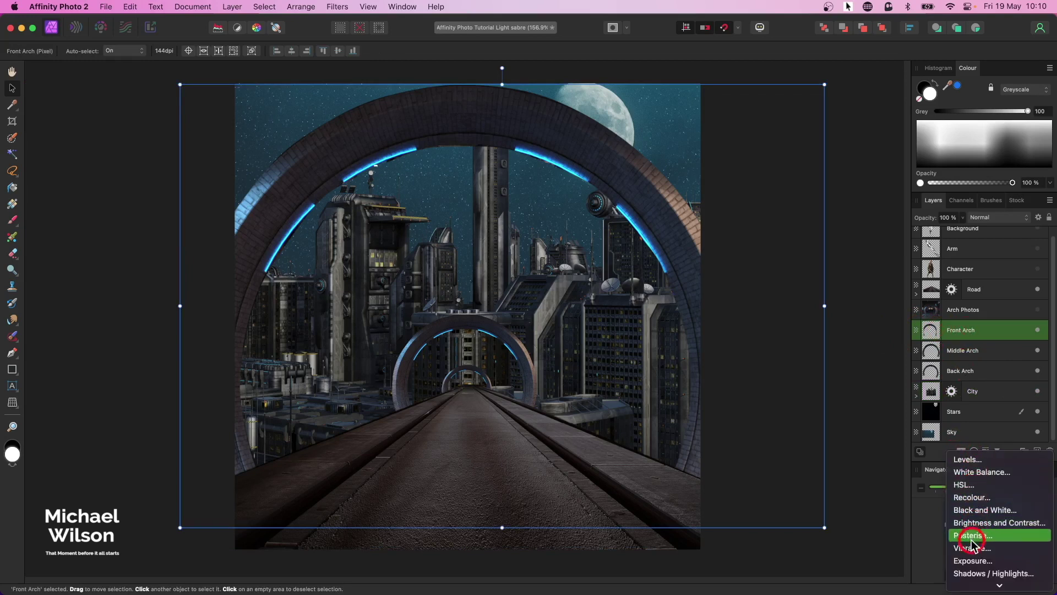
pyautogui.click(973, 561)
pyautogui.moveTo(929, 332); pyautogui.dragTo(935, 353)
pyautogui.moveTo(771, 396); pyautogui.dragTo(714, 396)
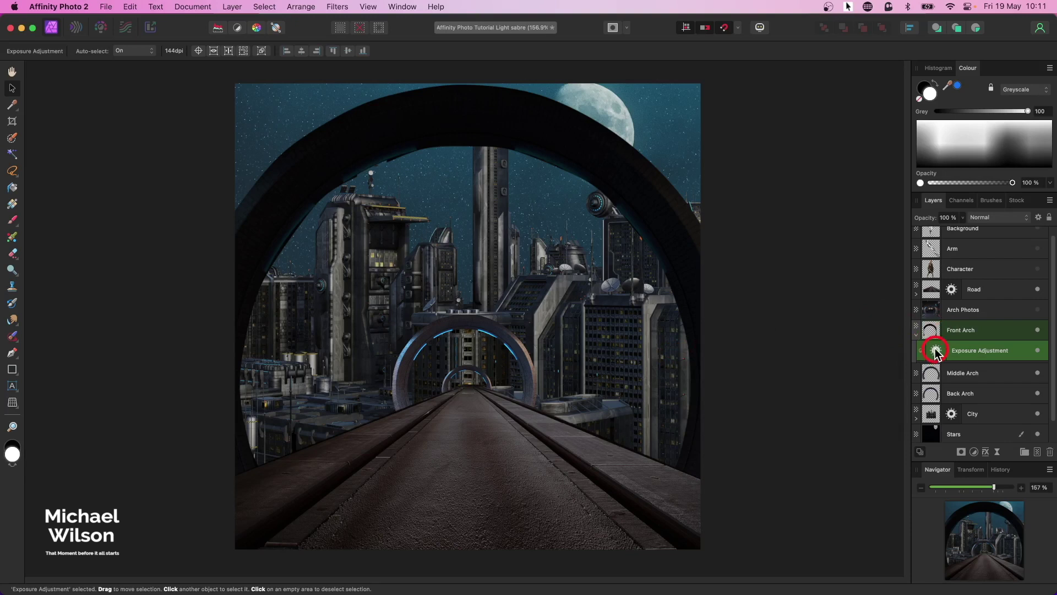
# Invert the Exposure adjustment's mask and paint the darkening onto the Front Arch with a soft brush about 257.5 px wide at 25% flow.
pyautogui.press('super+i')
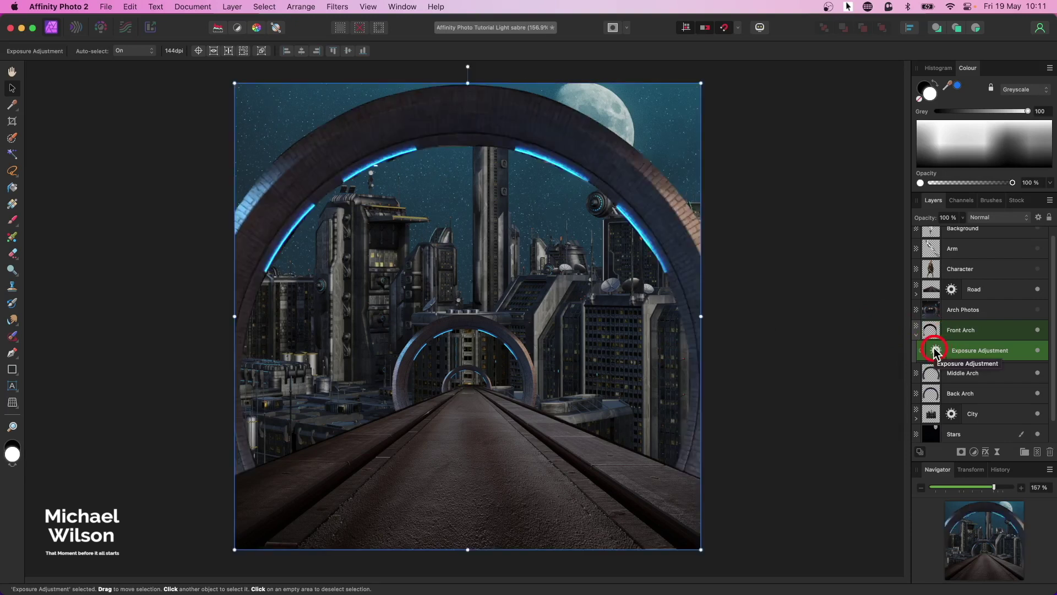
pyautogui.click(12, 220)
pyautogui.click(937, 144)
pyautogui.click(989, 202)
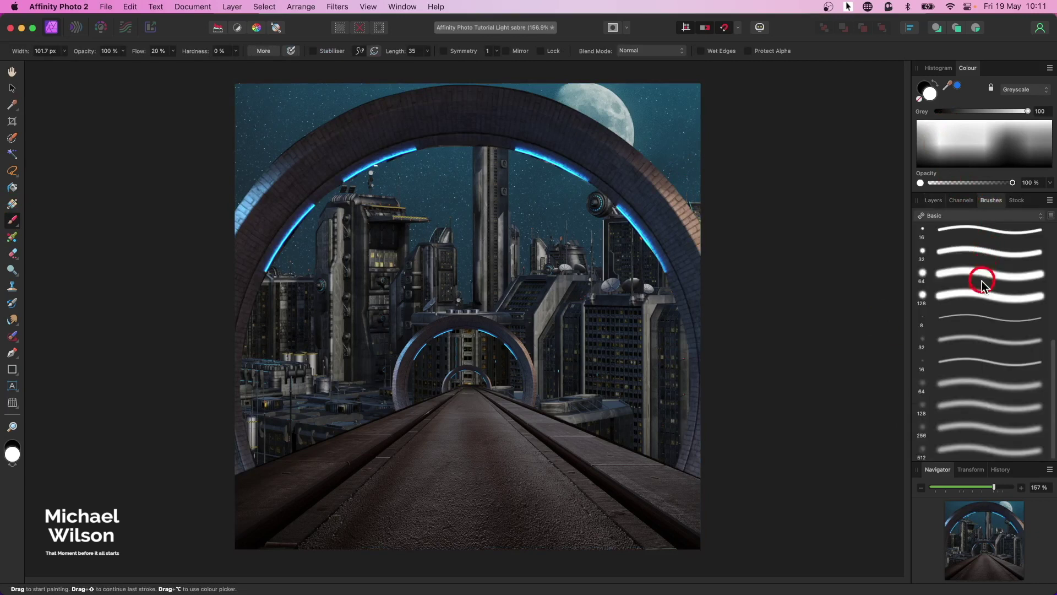
pyautogui.click(982, 406)
pyautogui.moveTo(901, 376); pyautogui.dragTo(934, 195)
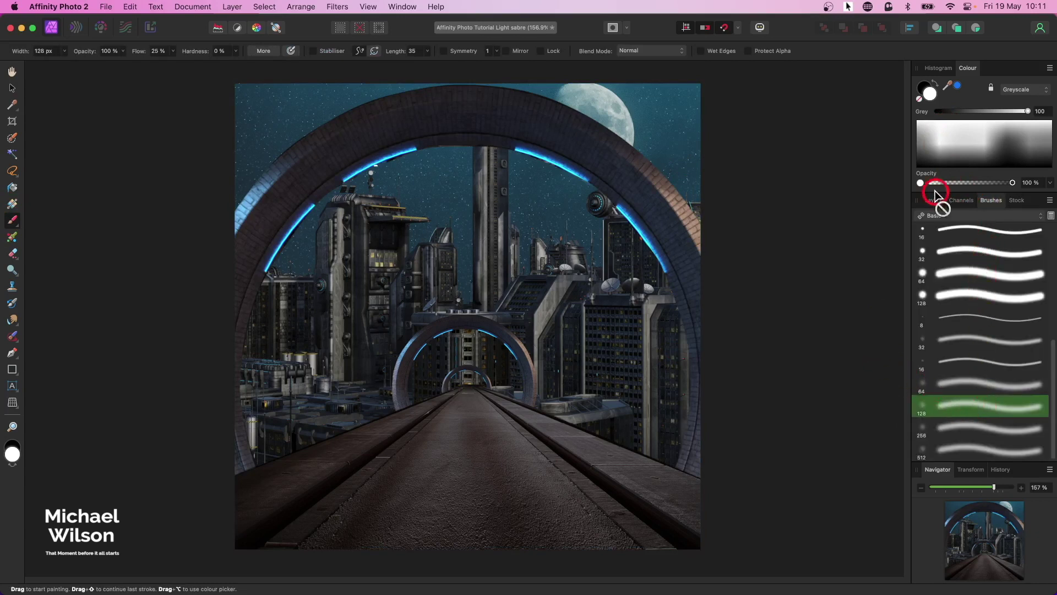
pyautogui.click(936, 203)
pyautogui.moveTo(663, 202)
pyautogui.mouseDown()
pyautogui.moveTo(701, 252)
pyautogui.moveTo(622, 163)
pyautogui.moveTo(685, 279)
pyautogui.moveTo(695, 427)
pyautogui.moveTo(682, 259)
pyautogui.moveTo(642, 189)
pyautogui.moveTo(514, 104)
pyautogui.moveTo(404, 110)
pyautogui.moveTo(320, 156)
pyautogui.moveTo(236, 237)
pyautogui.moveTo(288, 170)
pyautogui.moveTo(218, 349)
pyautogui.moveTo(237, 481)
pyautogui.moveTo(238, 354)
pyautogui.moveTo(269, 205)
pyautogui.moveTo(313, 157)
pyautogui.moveTo(271, 173)
pyautogui.moveTo(279, 196)
pyautogui.moveTo(476, 116)
pyautogui.moveTo(671, 266)
pyautogui.moveTo(699, 361)
pyautogui.moveTo(736, 418)
pyautogui.mouseUp()
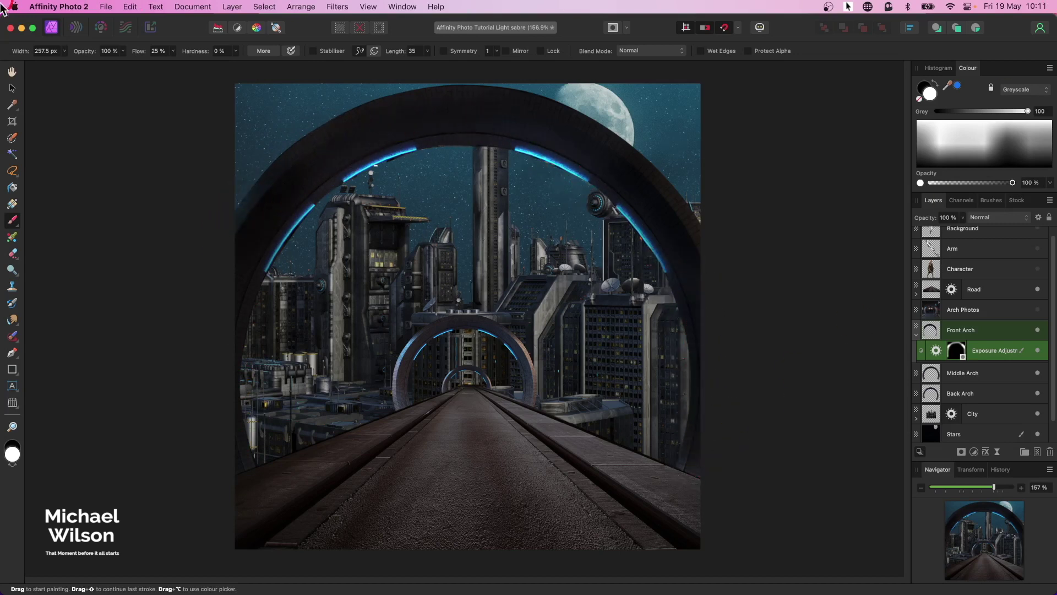
pyautogui.click(1024, 451)
pyautogui.click(923, 334)
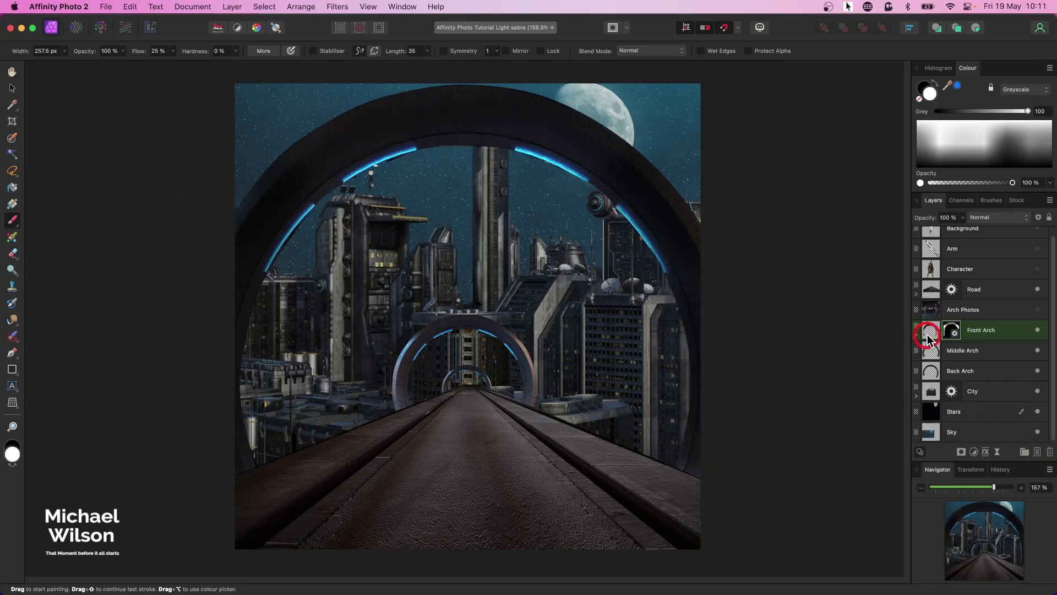
# Add a Recolour adjustment to the Front Arch layer and set its hue to about 183.2°.
pyautogui.click(930, 335)
pyautogui.click(974, 453)
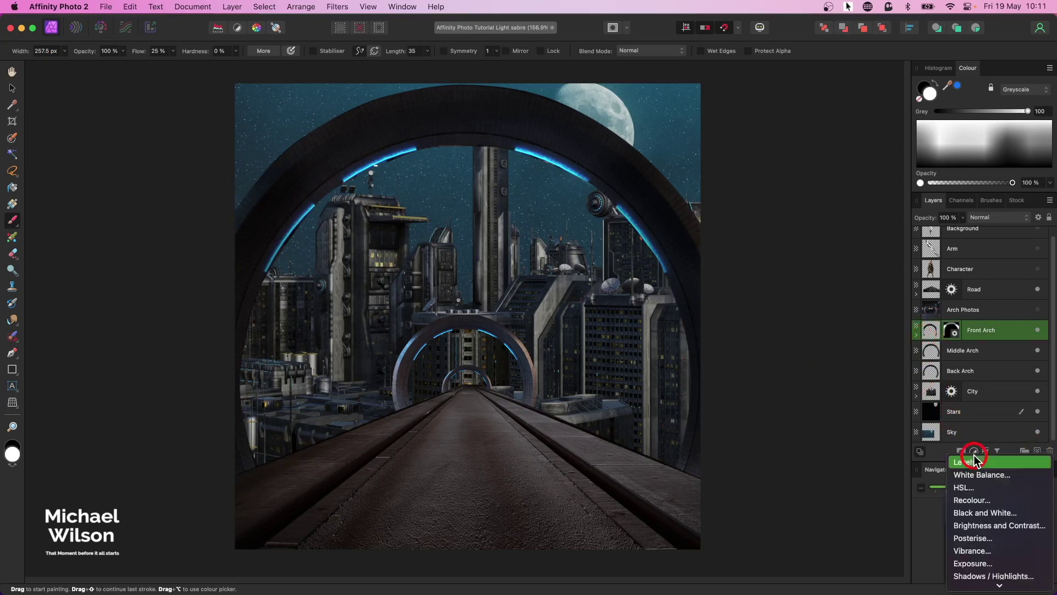
pyautogui.click(977, 503)
pyautogui.moveTo(944, 349); pyautogui.dragTo(945, 349)
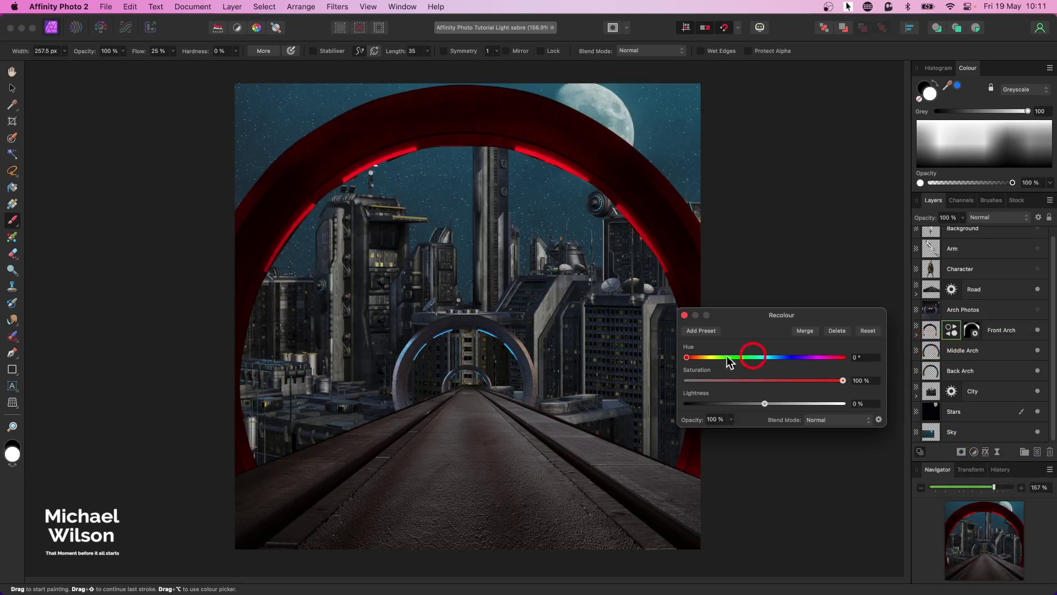
pyautogui.moveTo(691, 358); pyautogui.dragTo(764, 363)
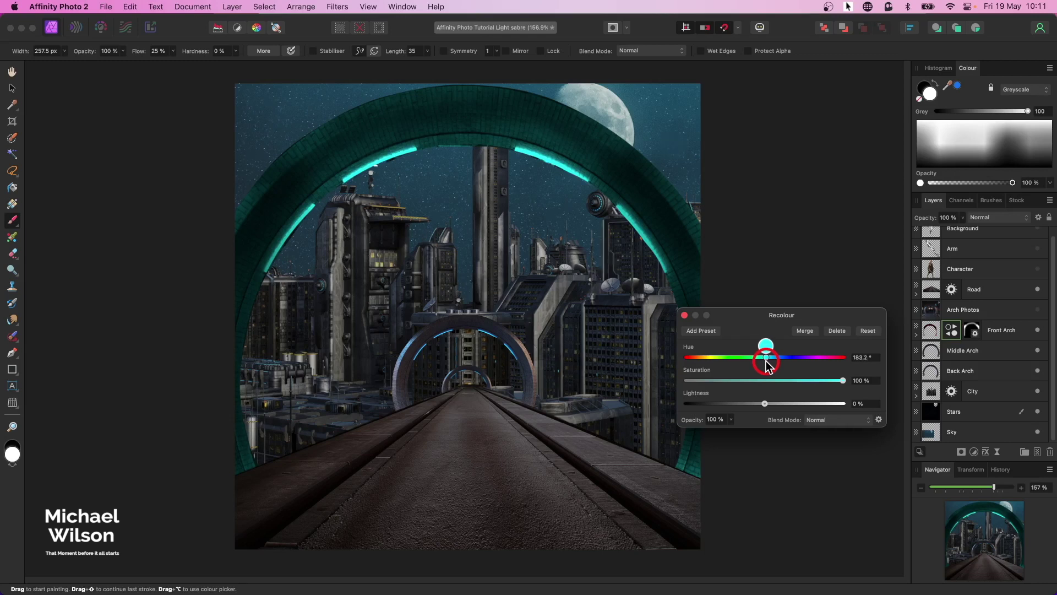
pyautogui.click(684, 315)
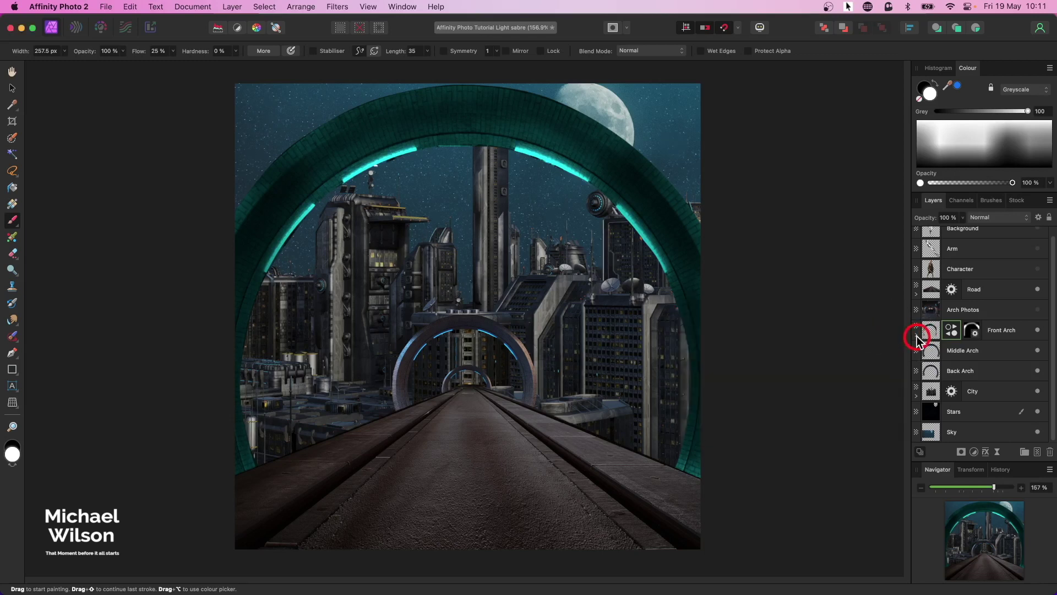
# Invert the Recolour adjustment inside the Front Arch layer so its effect is hidden by a black mask.
pyautogui.click(916, 336)
pyautogui.click(939, 348)
pyautogui.doubleClick(936, 350)
pyautogui.press('super+i')
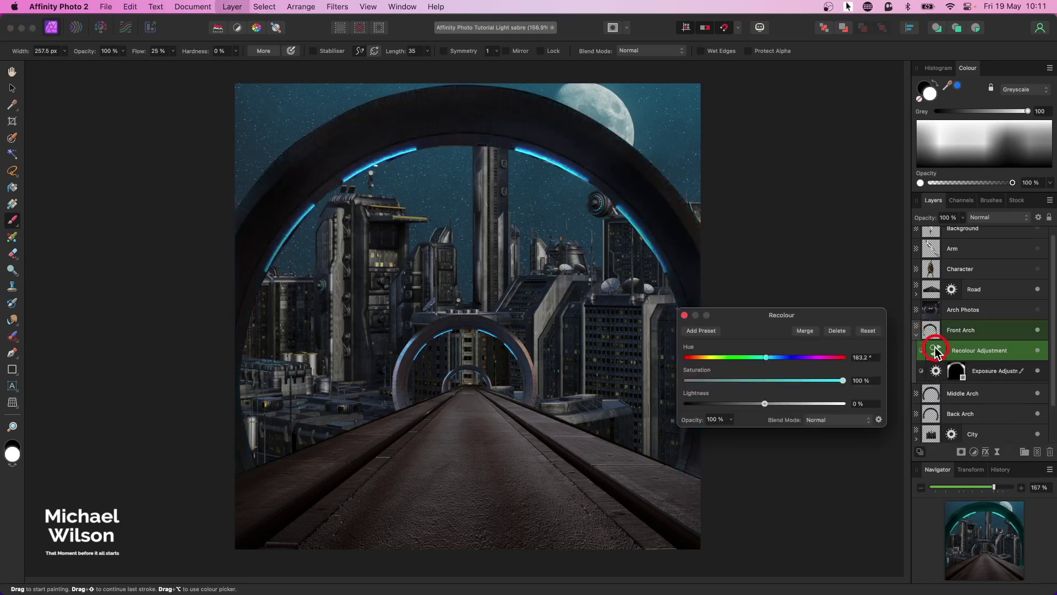
pyautogui.click(684, 315)
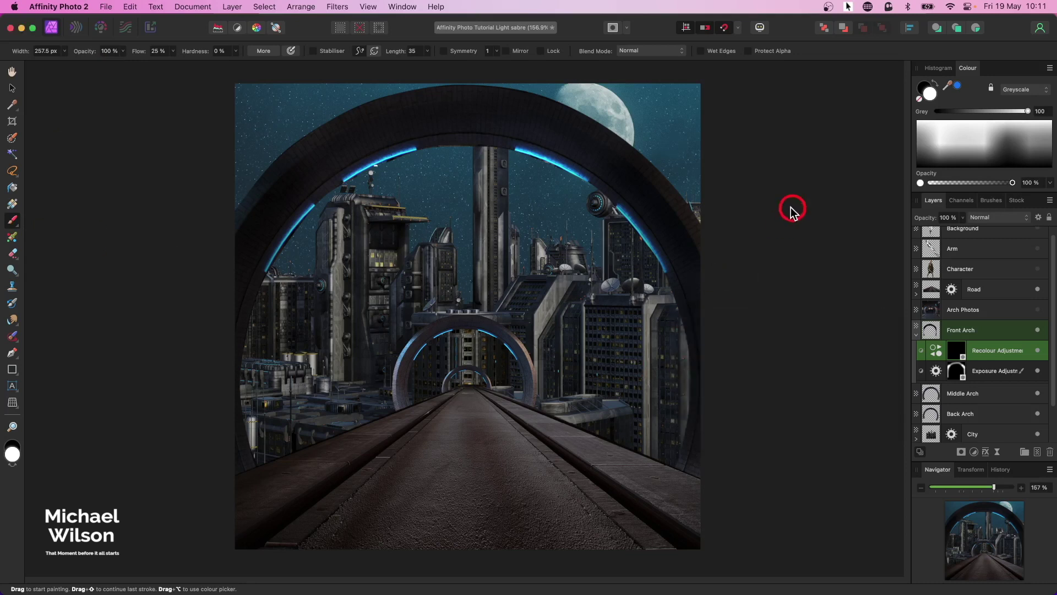
# Paint the teal recolour around the Front Arch's inner edge and lights with a soft brush about 450.3 px wide at 30% flow.
pyautogui.press(']')
pyautogui.press(']')
pyautogui.press(']')
pyautogui.press(']')
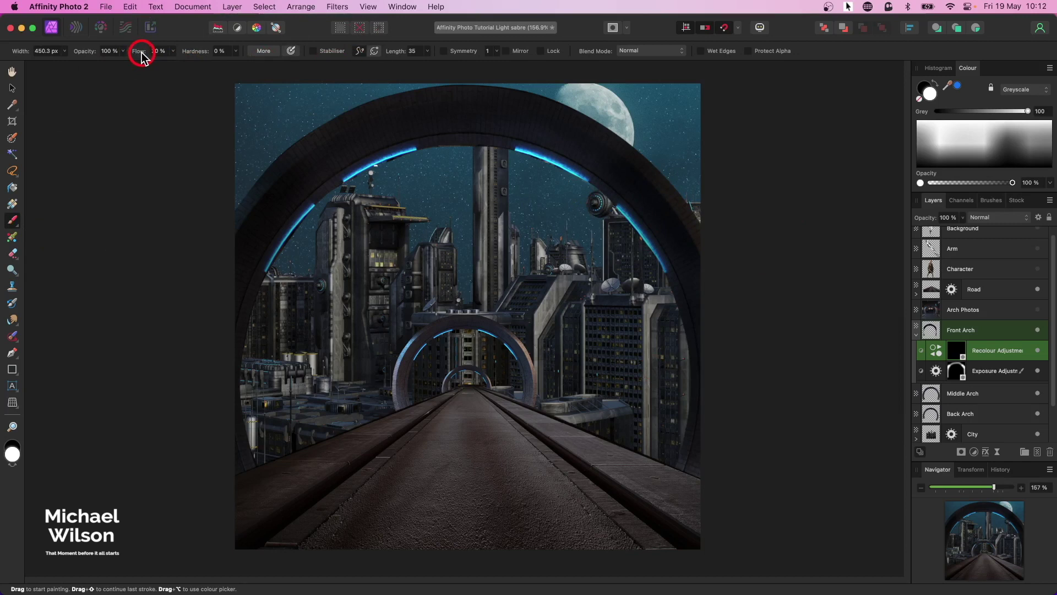
pyautogui.moveTo(443, 135)
pyautogui.mouseDown()
pyautogui.moveTo(507, 130)
pyautogui.moveTo(569, 153)
pyautogui.moveTo(633, 212)
pyautogui.moveTo(680, 347)
pyautogui.moveTo(685, 457)
pyautogui.mouseUp()
pyautogui.moveTo(422, 151)
pyautogui.mouseDown()
pyautogui.moveTo(353, 182)
pyautogui.moveTo(267, 264)
pyautogui.moveTo(239, 364)
pyautogui.mouseUp()
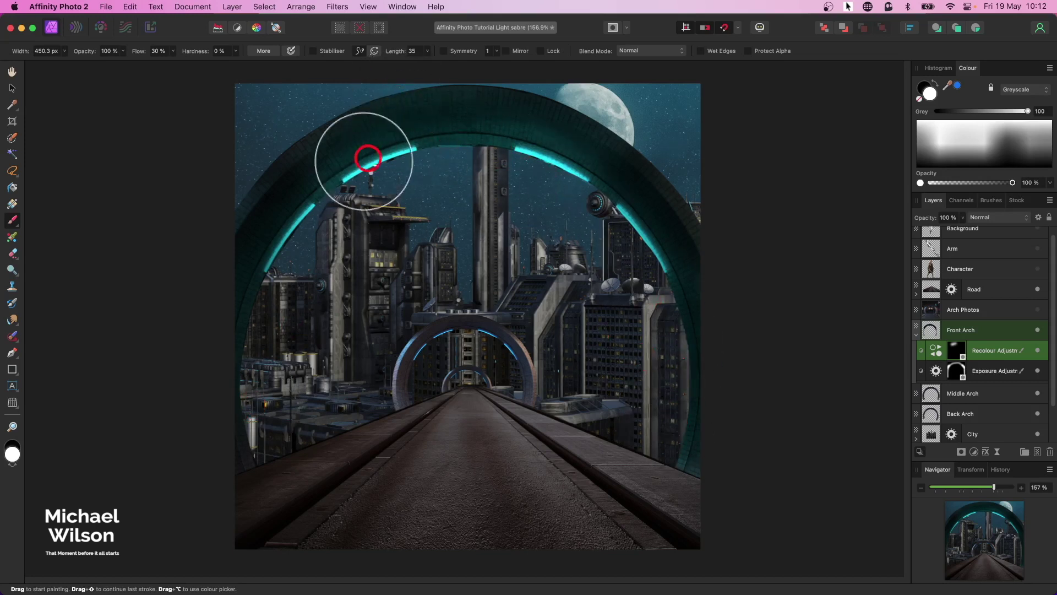
pyautogui.click(915, 336)
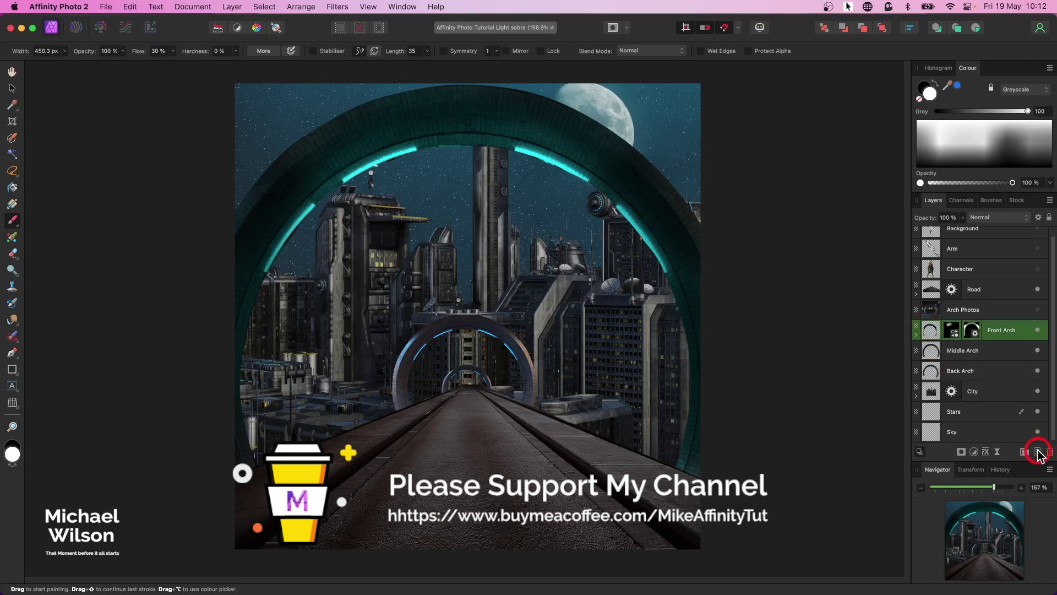
# Add a pixel layer above the Front Arch, trace a closed Pen path around its inner lights down to the road, and convert it to a selection.
pyautogui.click(1037, 452)
pyautogui.click(934, 331)
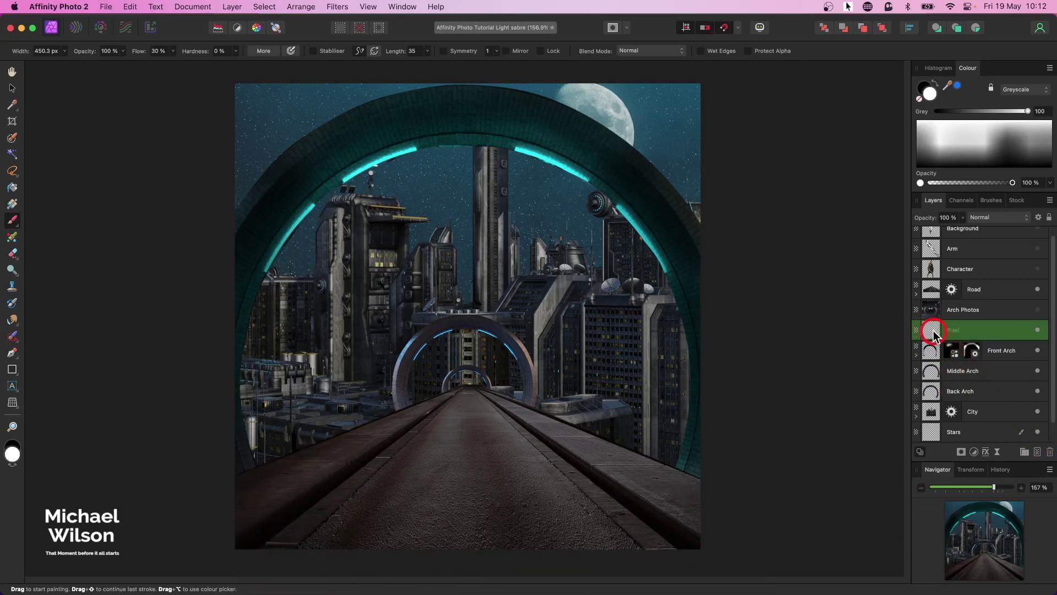
pyautogui.click(12, 355)
pyautogui.click(261, 267)
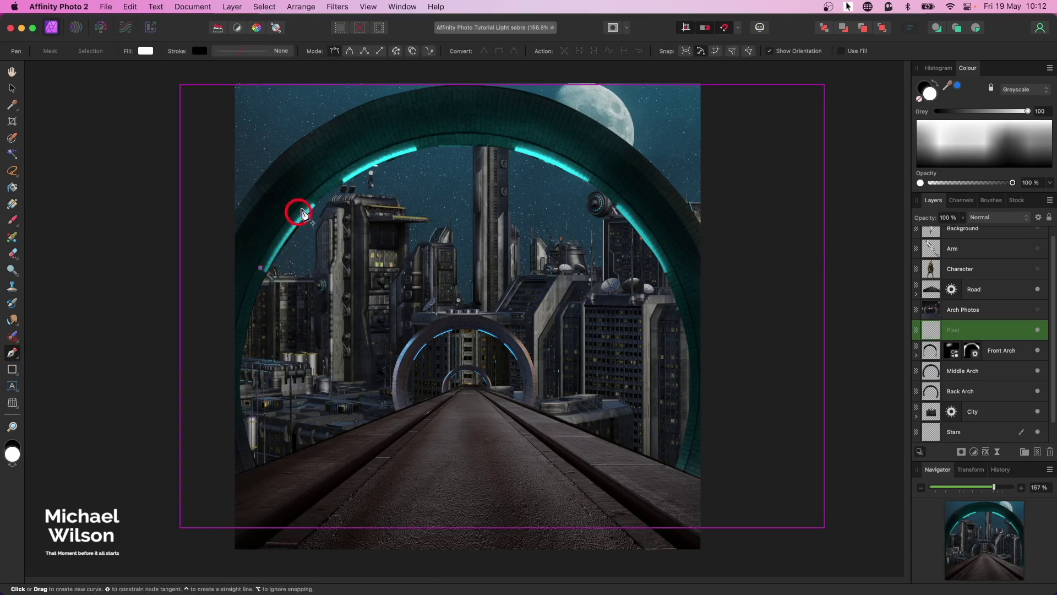
pyautogui.click(369, 159)
pyautogui.click(468, 139)
pyautogui.click(562, 155)
pyautogui.click(629, 201)
pyautogui.click(679, 277)
pyautogui.click(482, 423)
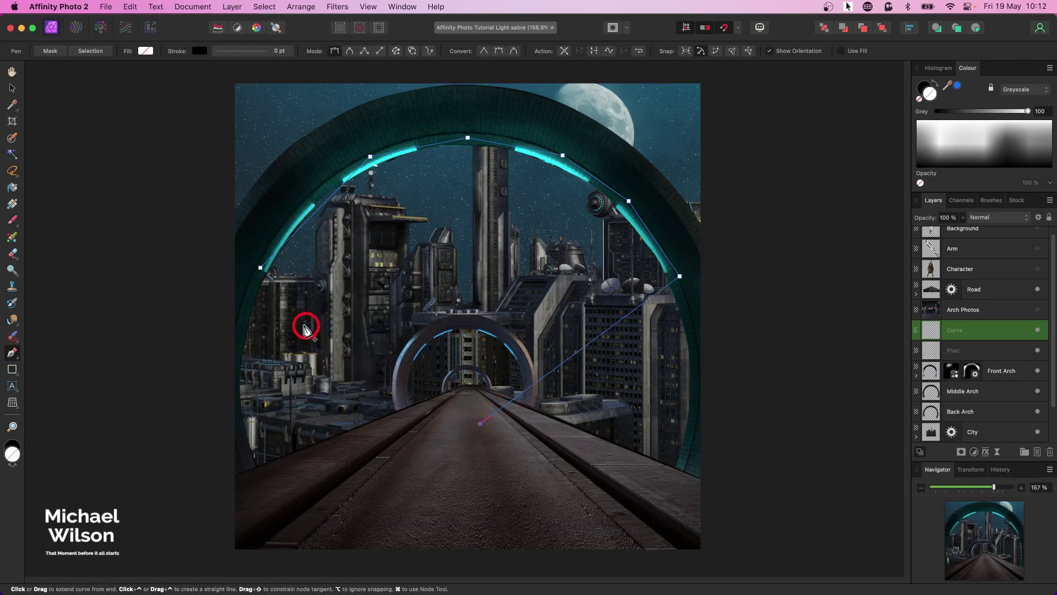
pyautogui.click(261, 269)
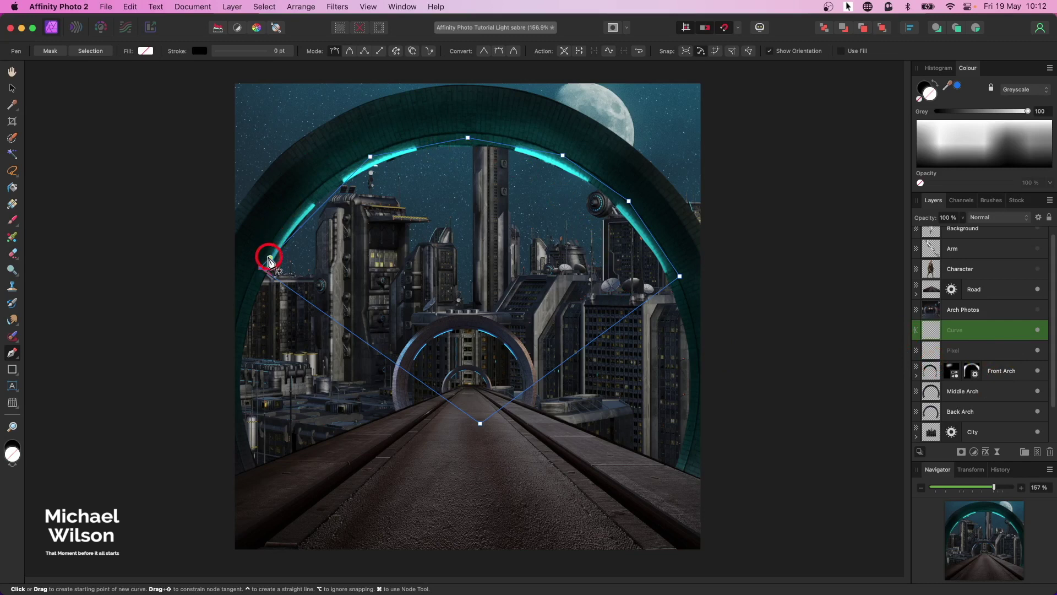
pyautogui.click(91, 51)
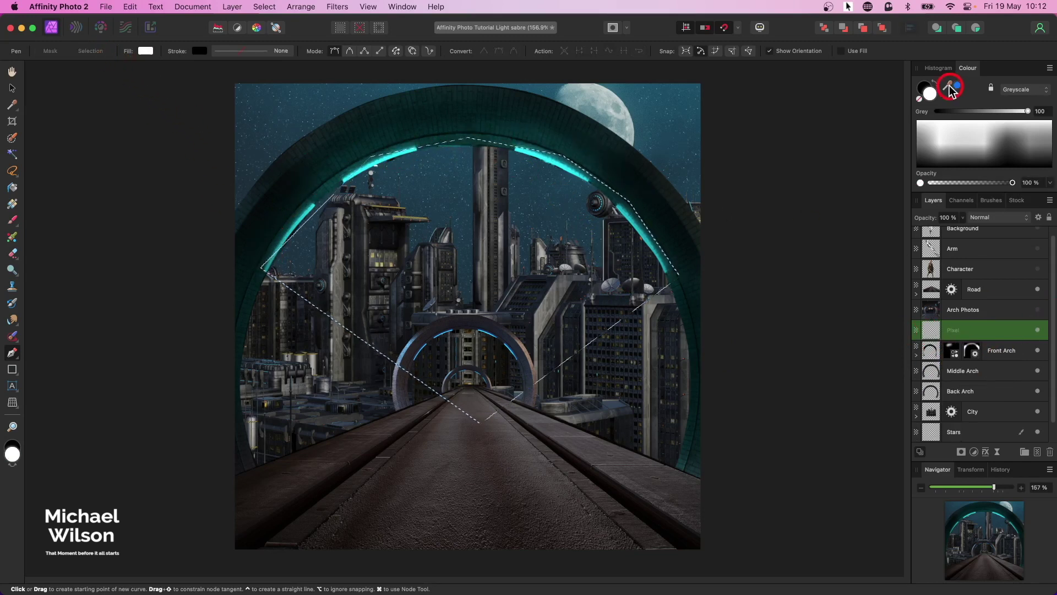
# Sample the cyan colour of the Front Arch's lights and flood fill the selection with it on the new pixel layer.
pyautogui.moveTo(949, 88); pyautogui.dragTo(594, 178)
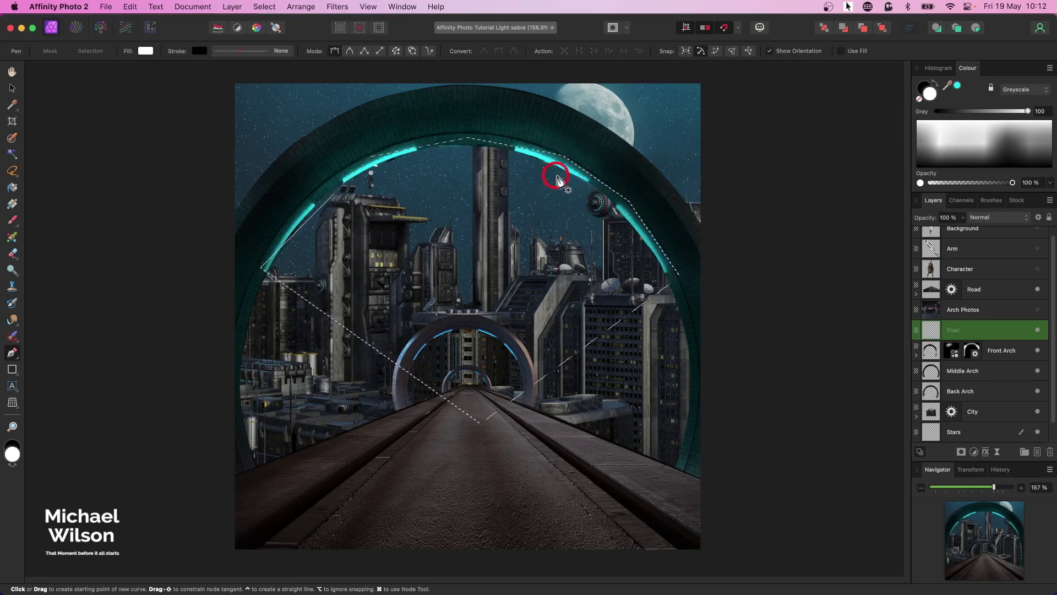
pyautogui.click(958, 86)
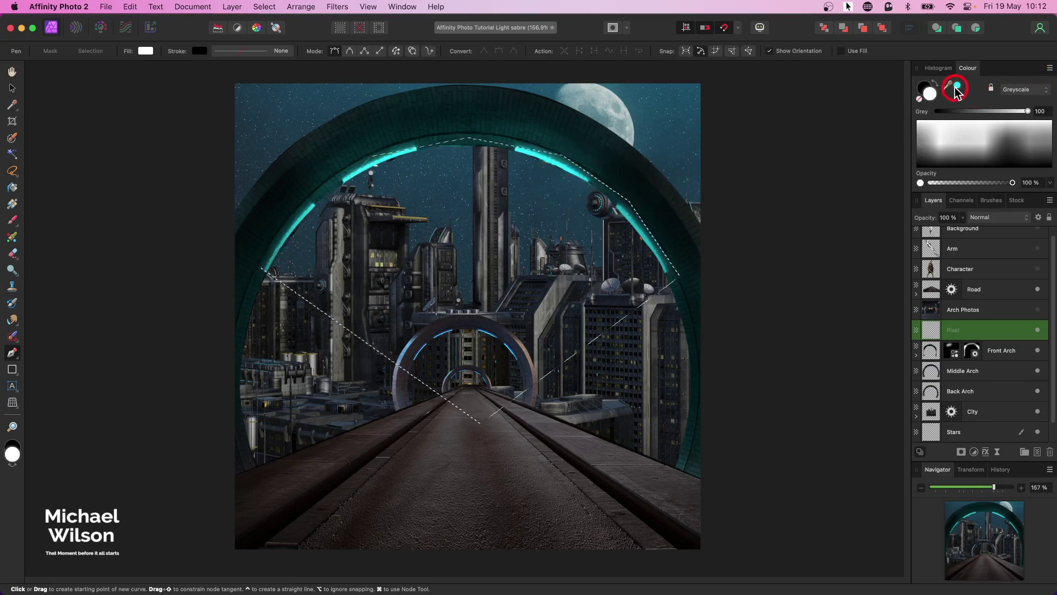
pyautogui.click(13, 187)
pyautogui.click(503, 253)
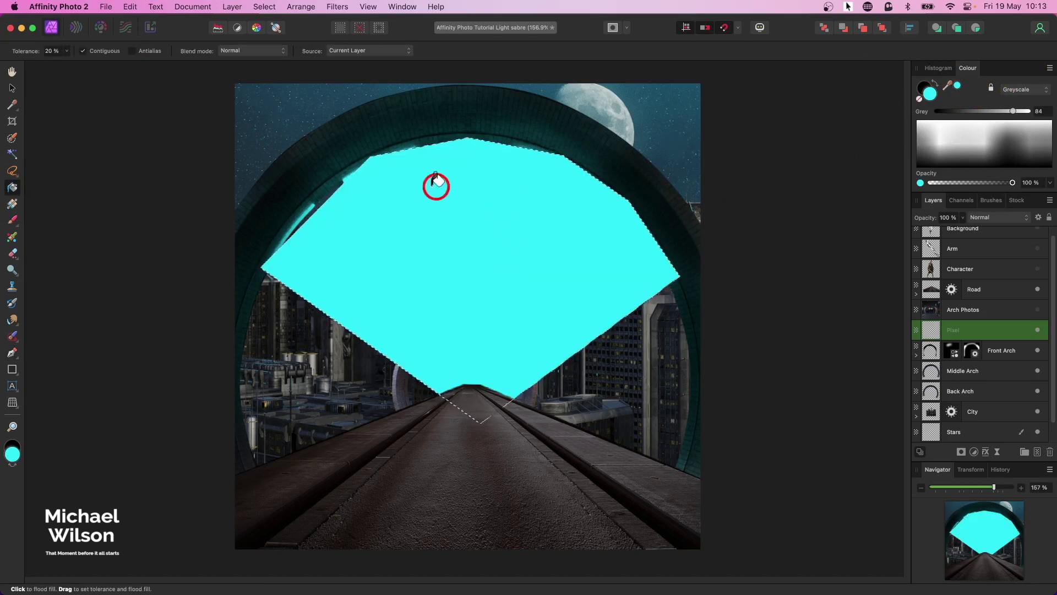
# Move the cyan-filled pixel layer above the Road layer and add a mask to it from the selection.
pyautogui.moveTo(978, 324); pyautogui.dragTo(972, 281)
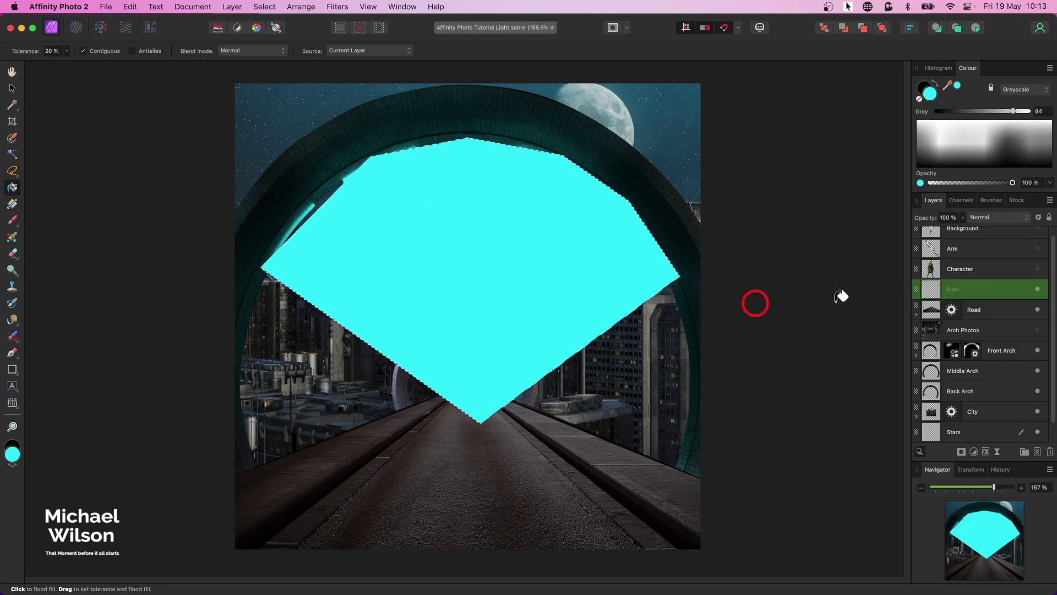
pyautogui.click(960, 455)
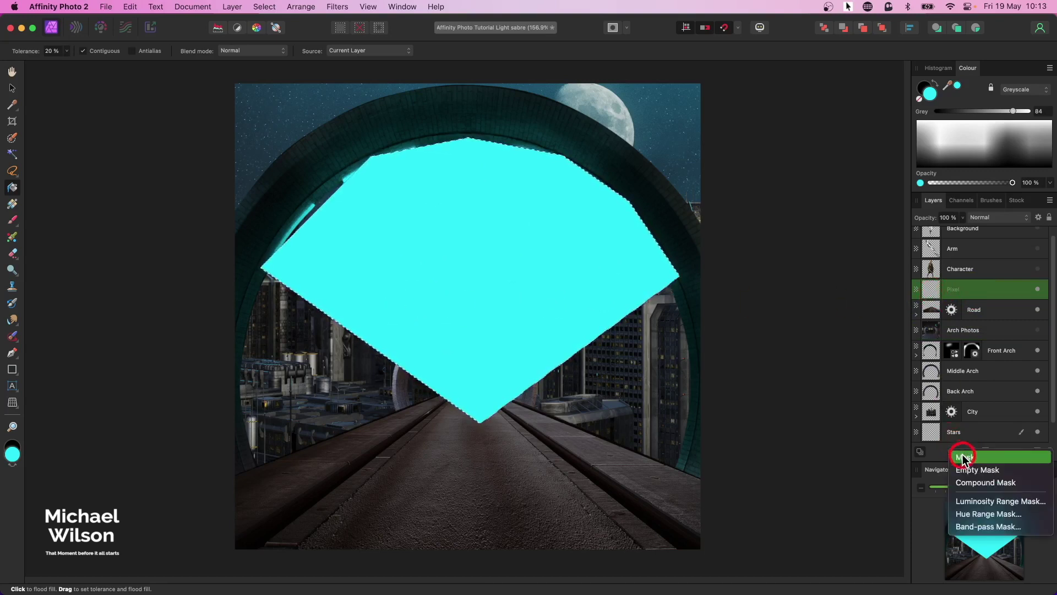
pyautogui.press('super+shift+i')
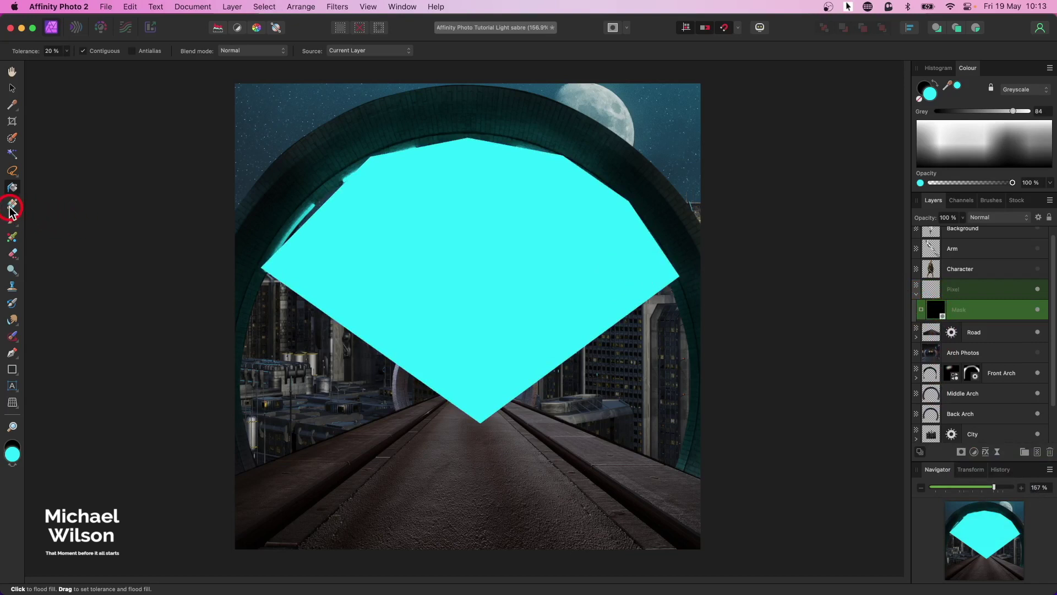
# Apply a linear gradient to the cyan layer's mask, fading the light from the Front Arch's top down to the road's far end.
pyautogui.click(11, 207)
pyautogui.click(445, 368)
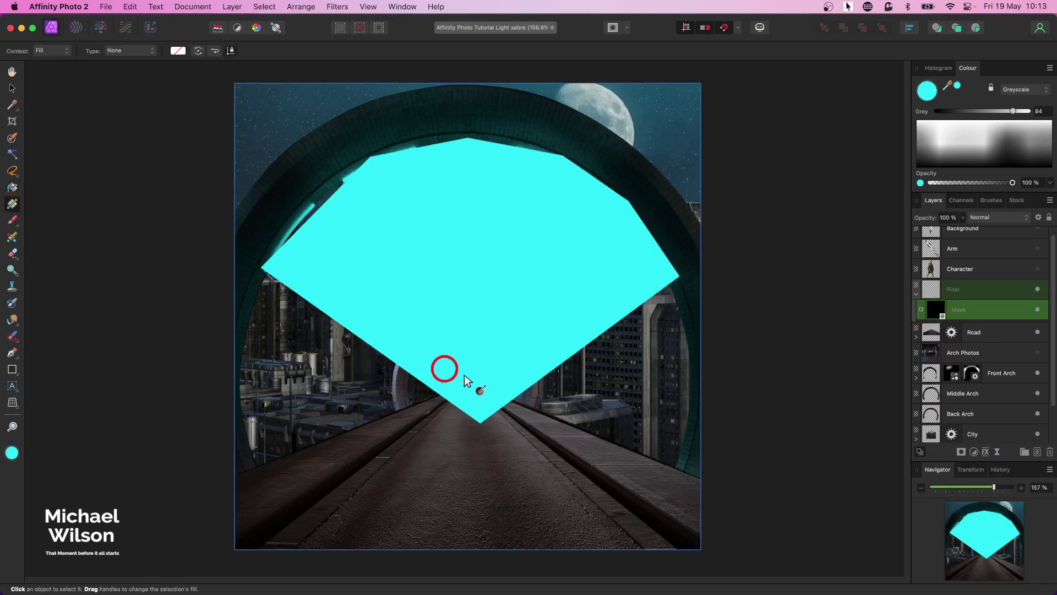
pyautogui.moveTo(480, 425); pyautogui.dragTo(478, 488)
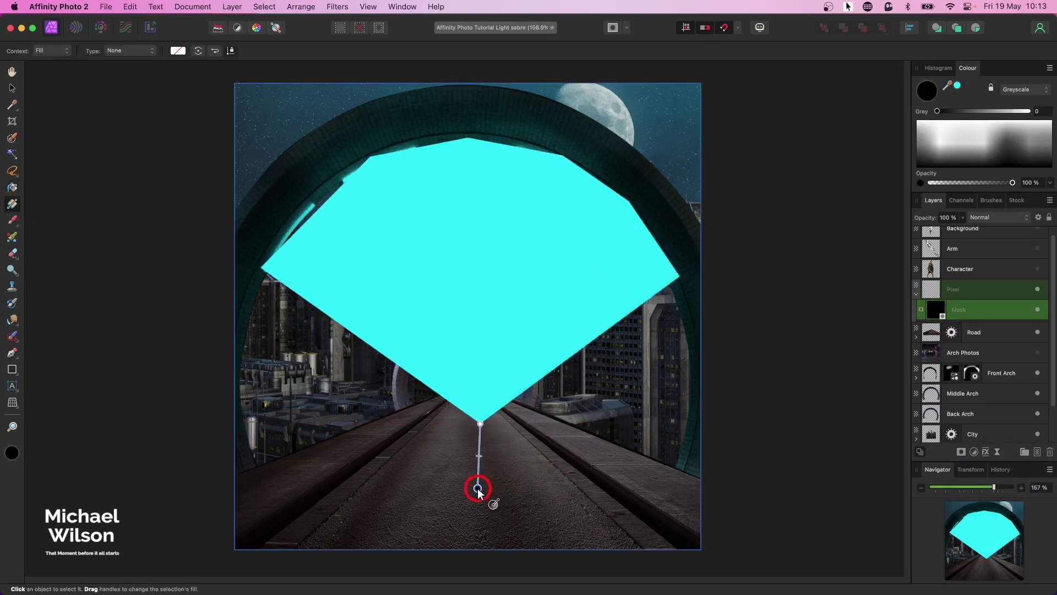
pyautogui.moveTo(479, 424); pyautogui.dragTo(471, 154)
pyautogui.moveTo(477, 487); pyautogui.dragTo(470, 393)
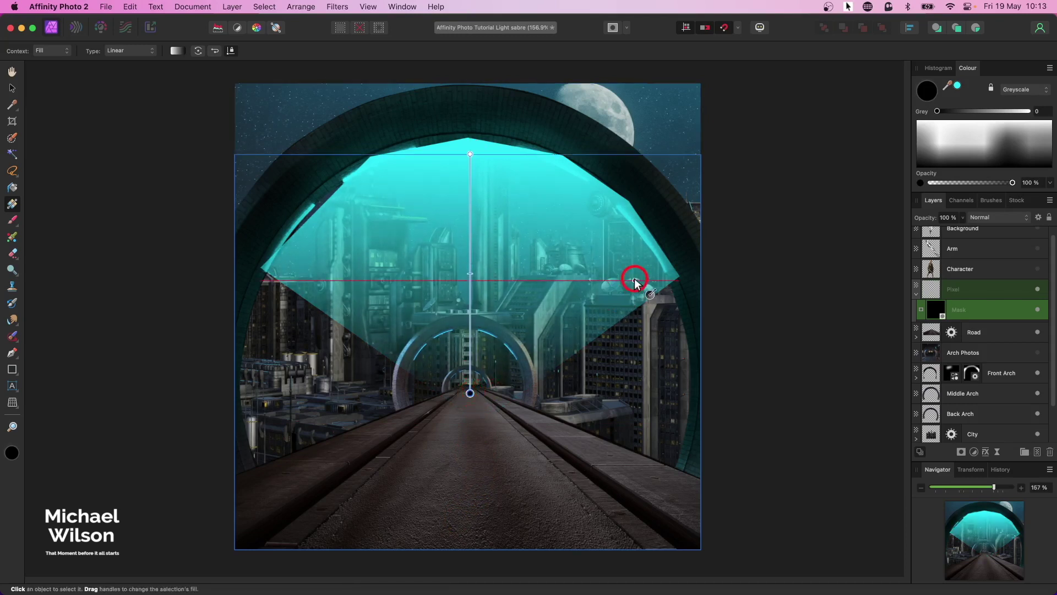
# Add a Live Gaussian Blur with a radius of 48.8 px to the cyan pixel layer.
pyautogui.click(930, 290)
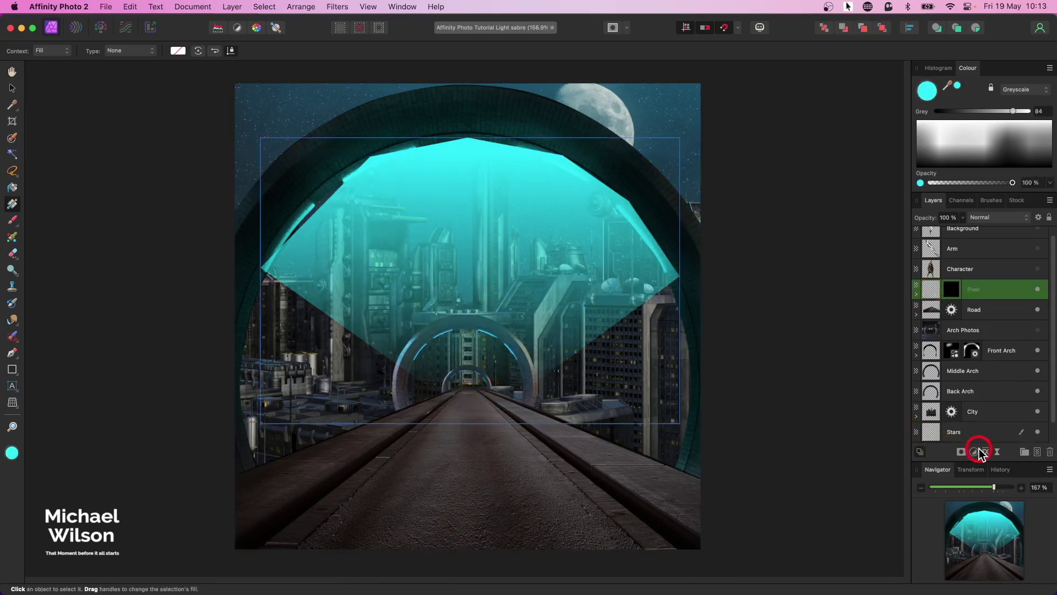
pyautogui.click(997, 452)
pyautogui.click(995, 456)
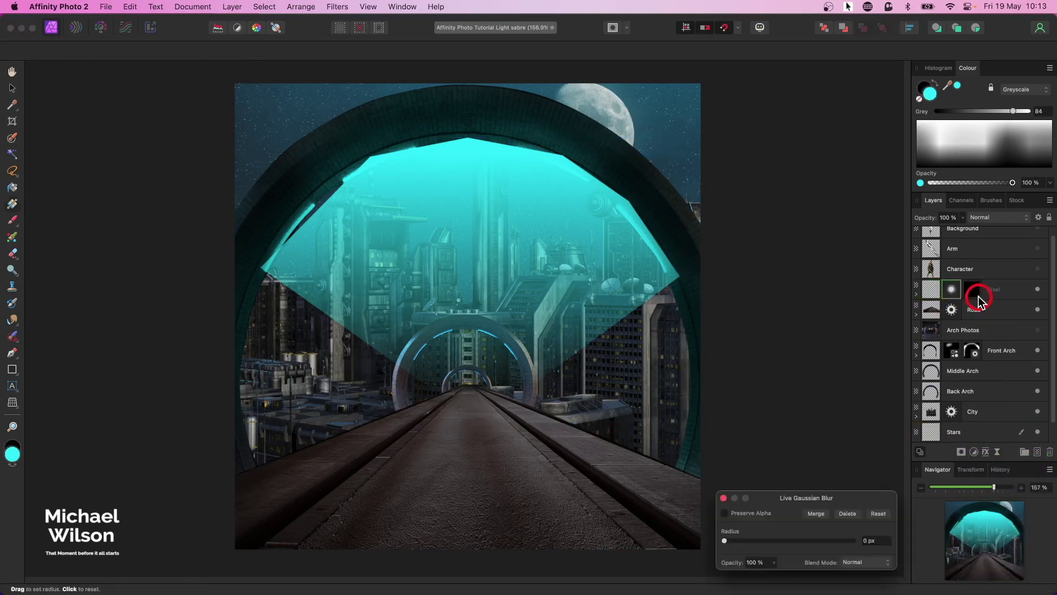
pyautogui.moveTo(723, 540); pyautogui.dragTo(838, 540)
pyautogui.click(723, 498)
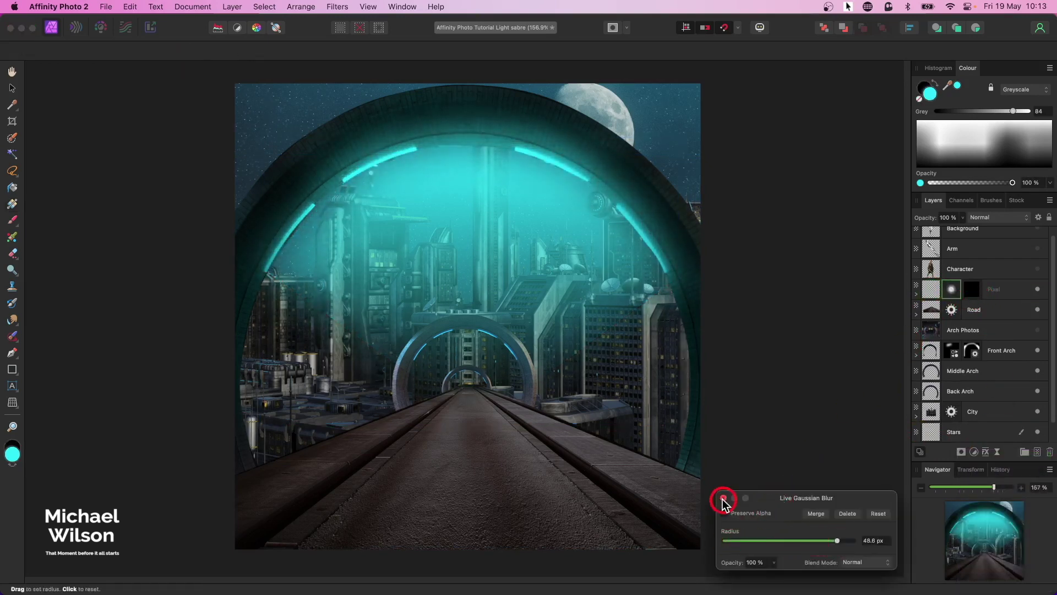
# Duplicate the blurred cyan light layer and flip the copy vertically.
pyautogui.click(931, 290)
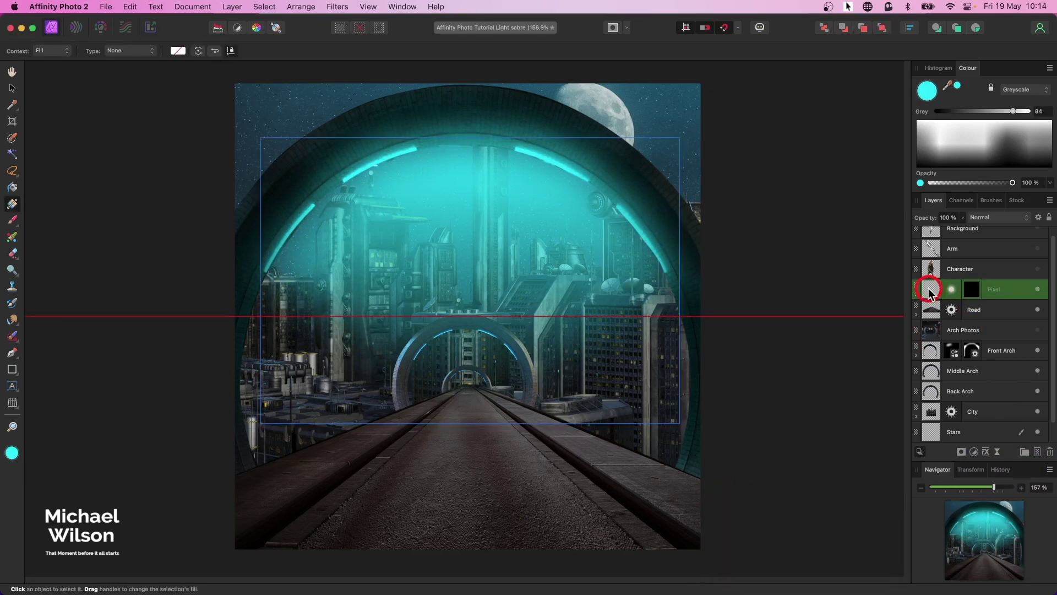
pyautogui.press('super+j')
pyautogui.click(15, 90)
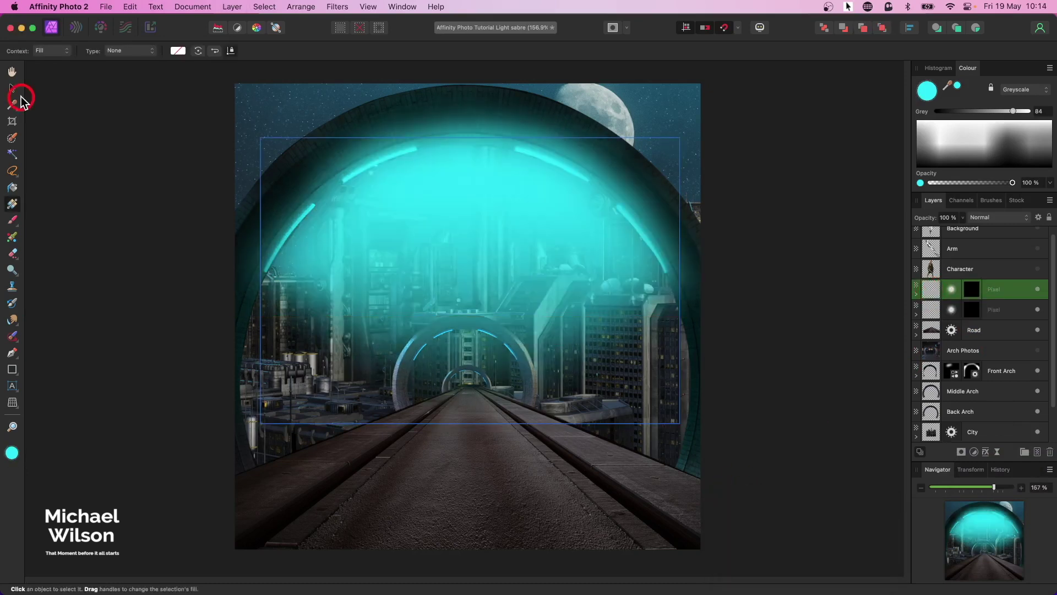
pyautogui.click(415, 129)
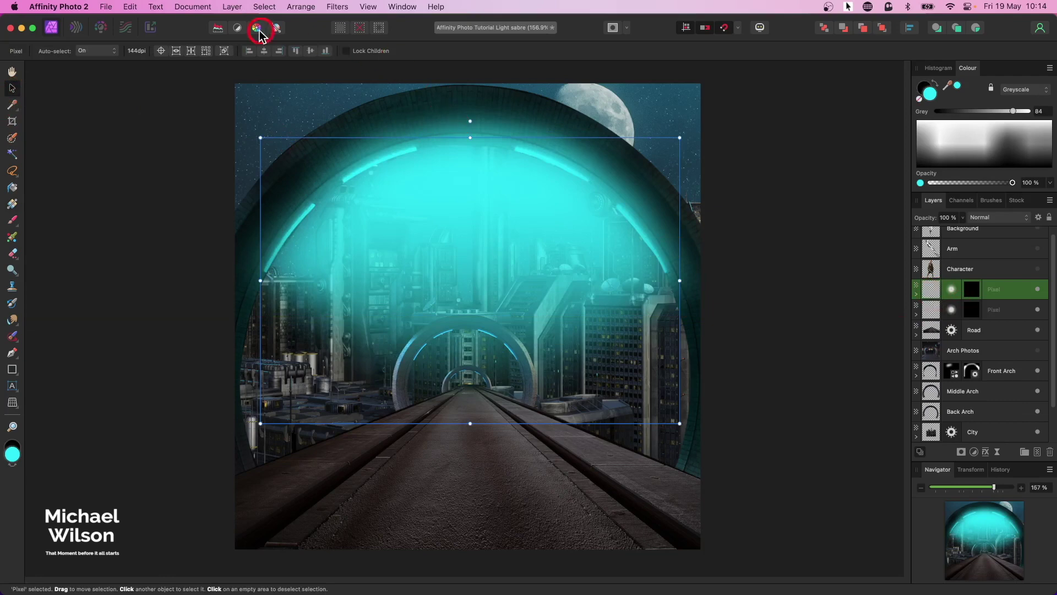
pyautogui.click(304, 8)
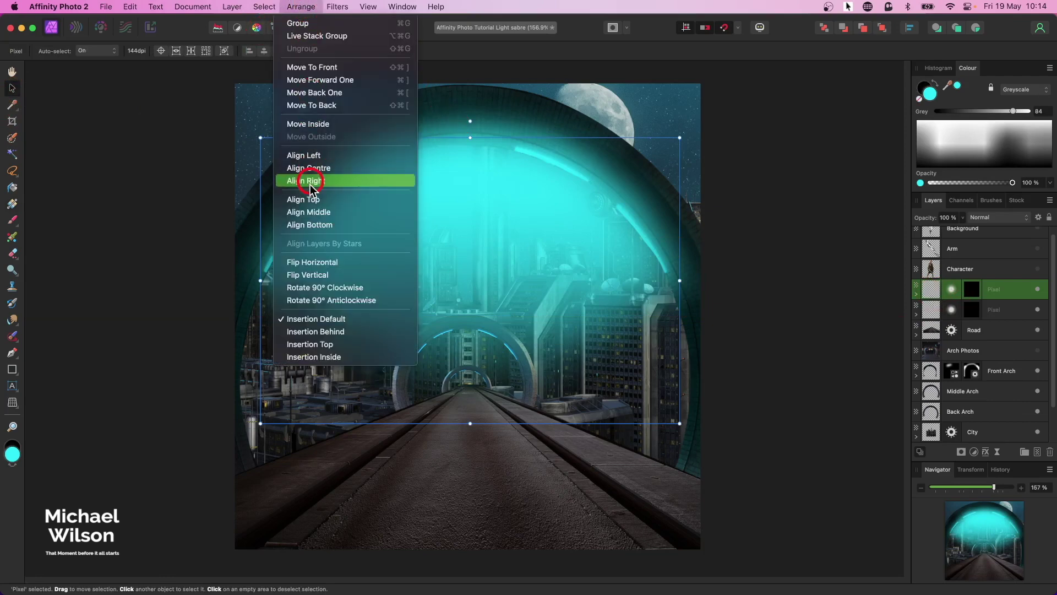
pyautogui.click(312, 275)
# Move the flipped light down over the road, widen it past the canvas sides, and set its opacity to 66%.
pyautogui.moveTo(464, 230); pyautogui.dragTo(468, 438)
pyautogui.moveTo(670, 495); pyautogui.dragTo(705, 494)
pyautogui.moveTo(250, 495); pyautogui.dragTo(197, 499)
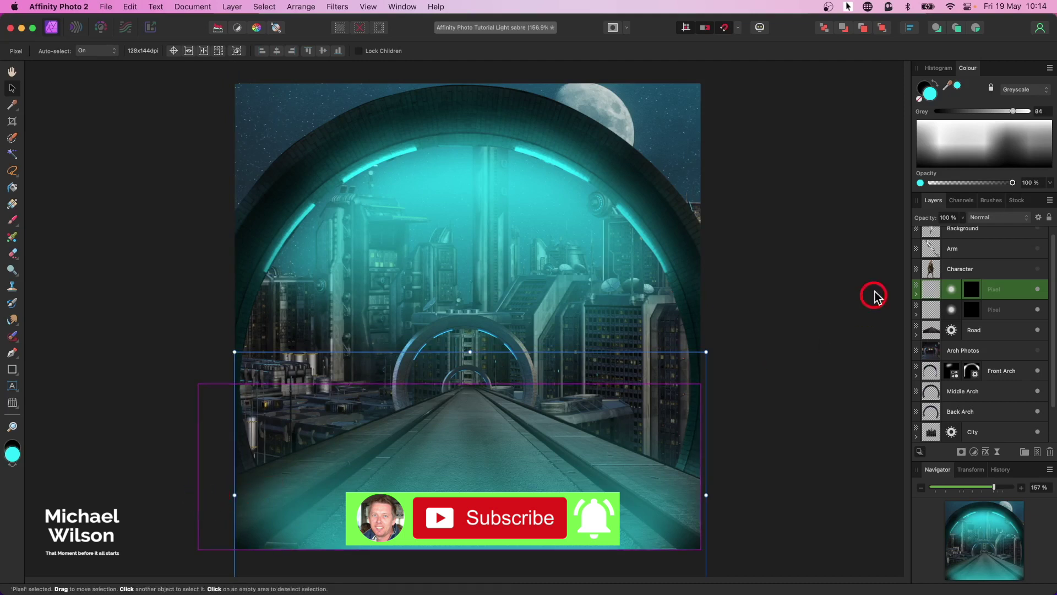
pyautogui.click(963, 217)
pyautogui.moveTo(962, 230); pyautogui.dragTo(930, 235)
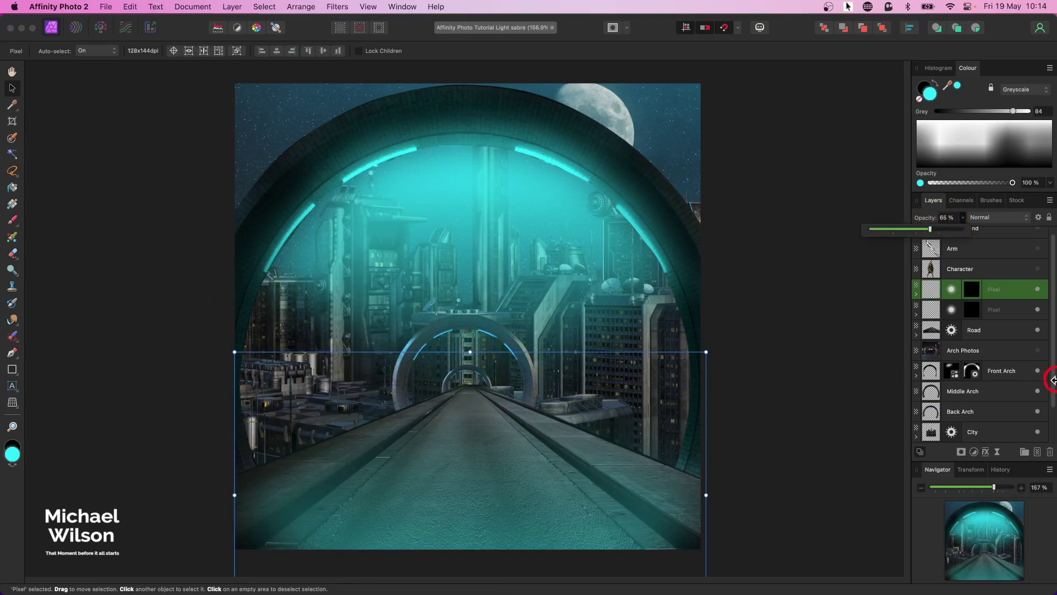
# Duplicate the original cyan light layer and scale the copy down to fit inside the Middle Arch.
pyautogui.click(938, 245)
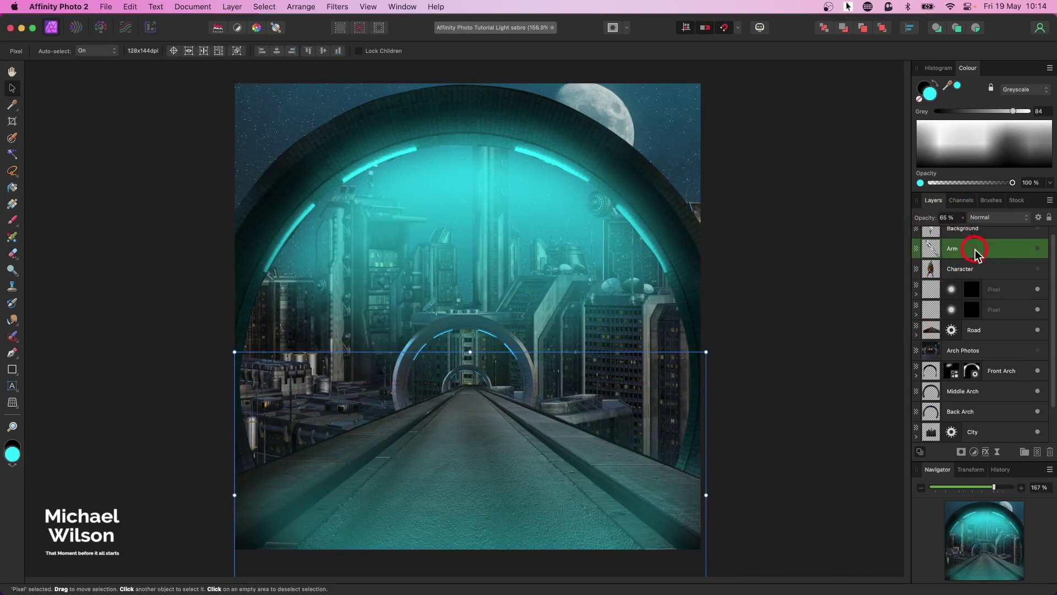
pyautogui.scroll(-2, 969, 352)
pyautogui.scroll(3, 999, 394)
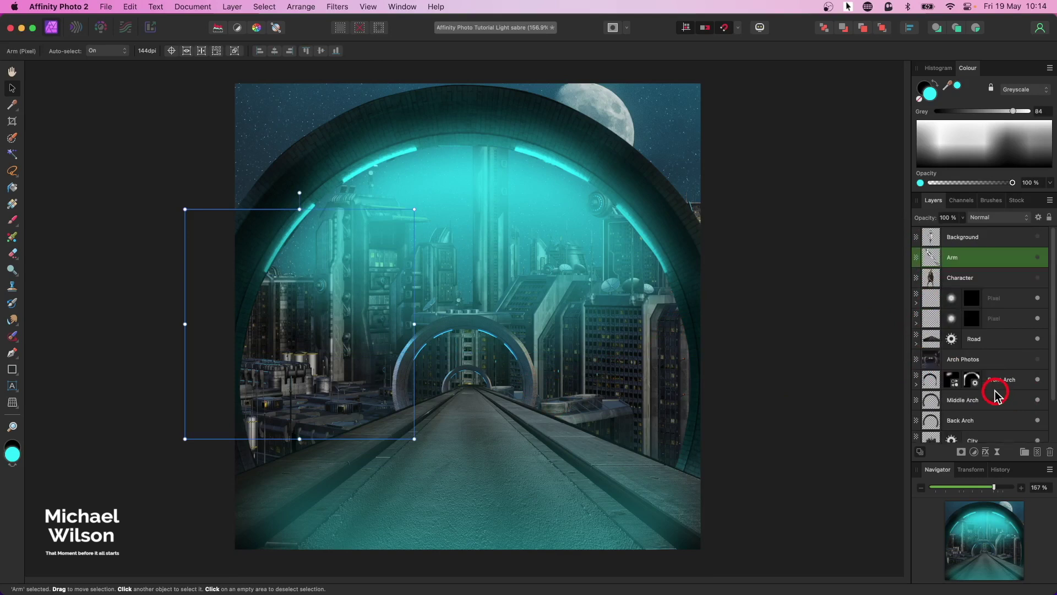
pyautogui.click(930, 320)
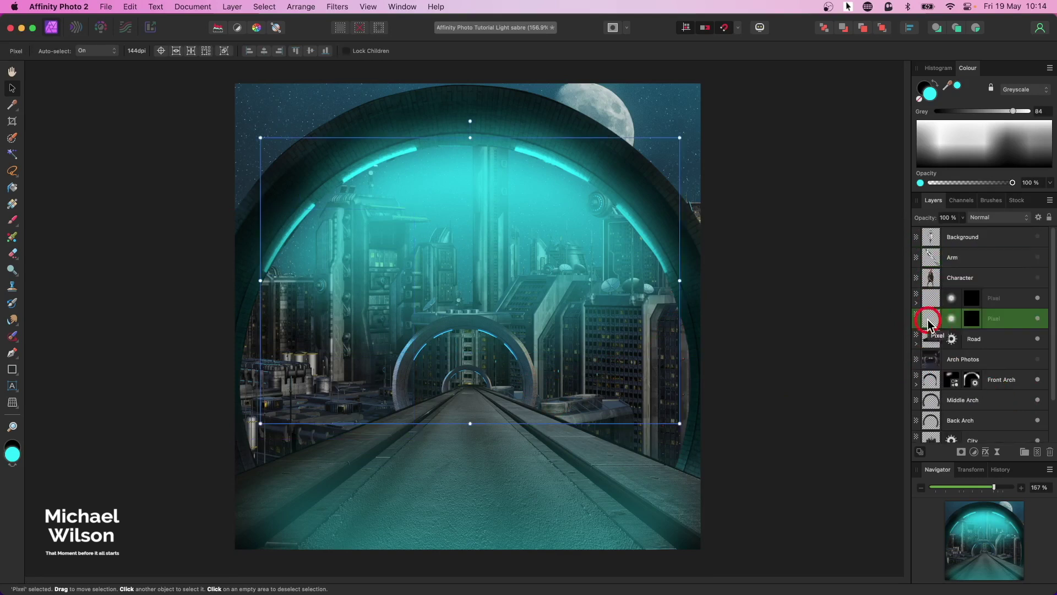
pyautogui.press('super+j')
pyautogui.moveTo(680, 138); pyautogui.dragTo(493, 353)
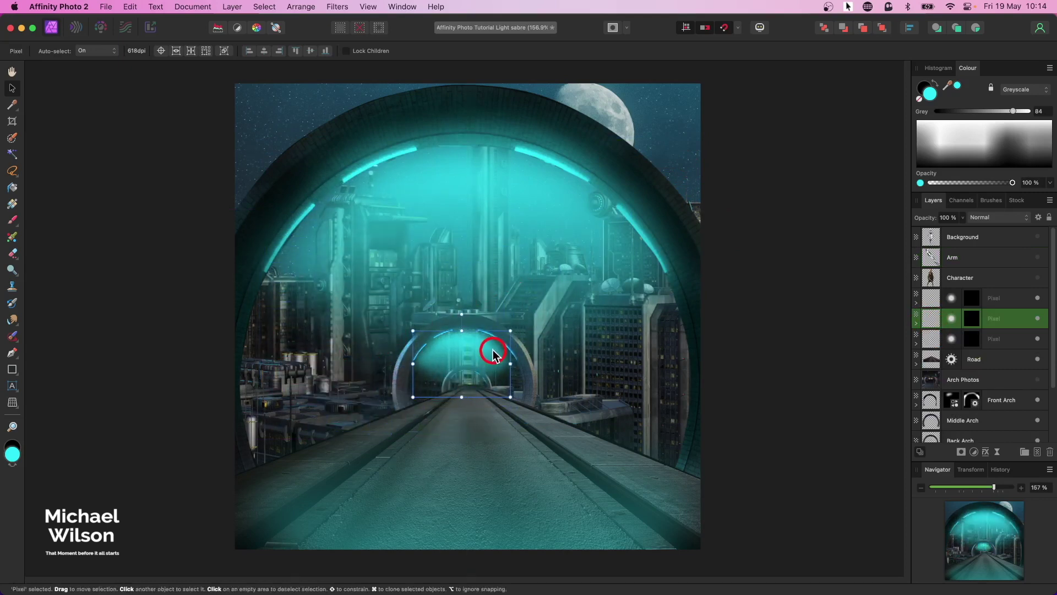
pyautogui.moveTo(508, 388); pyautogui.dragTo(515, 401)
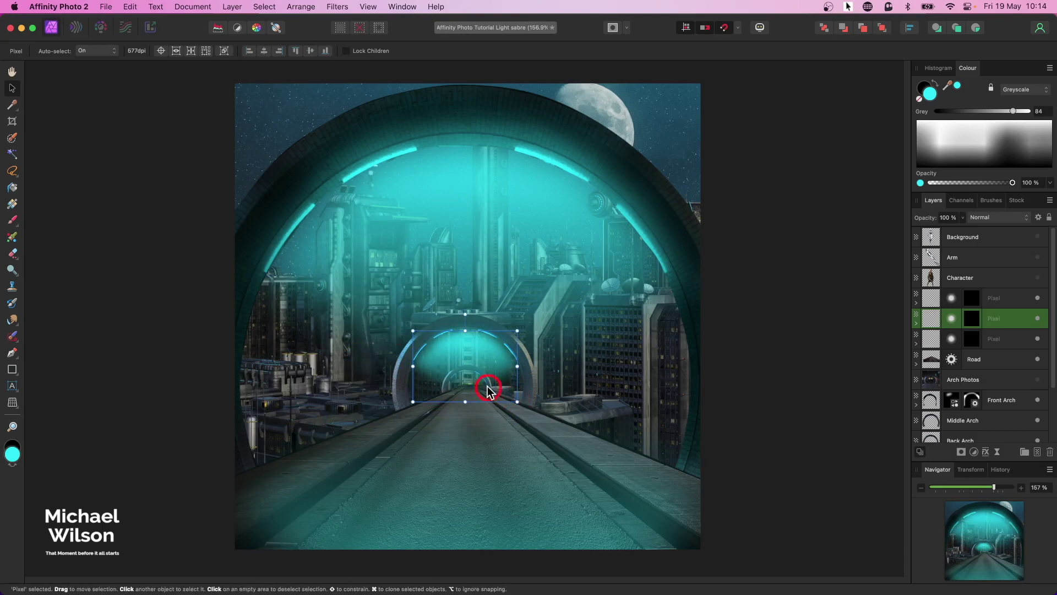
# Set the opacity of the Middle Arch's cyan light layer to 64%.
pyautogui.click(962, 217)
pyautogui.moveTo(954, 232); pyautogui.dragTo(943, 231)
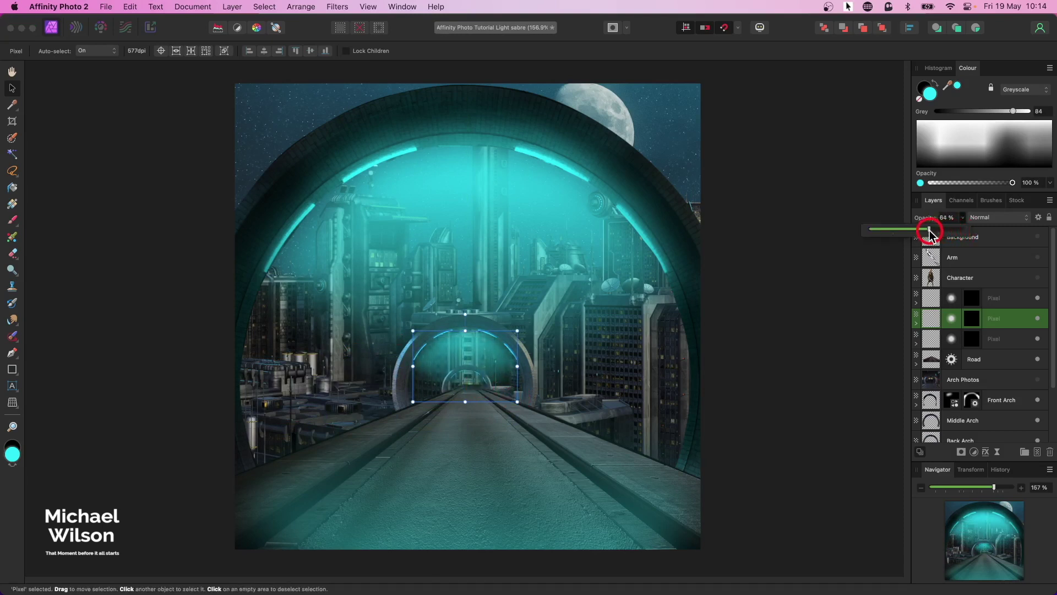
pyautogui.click(477, 389)
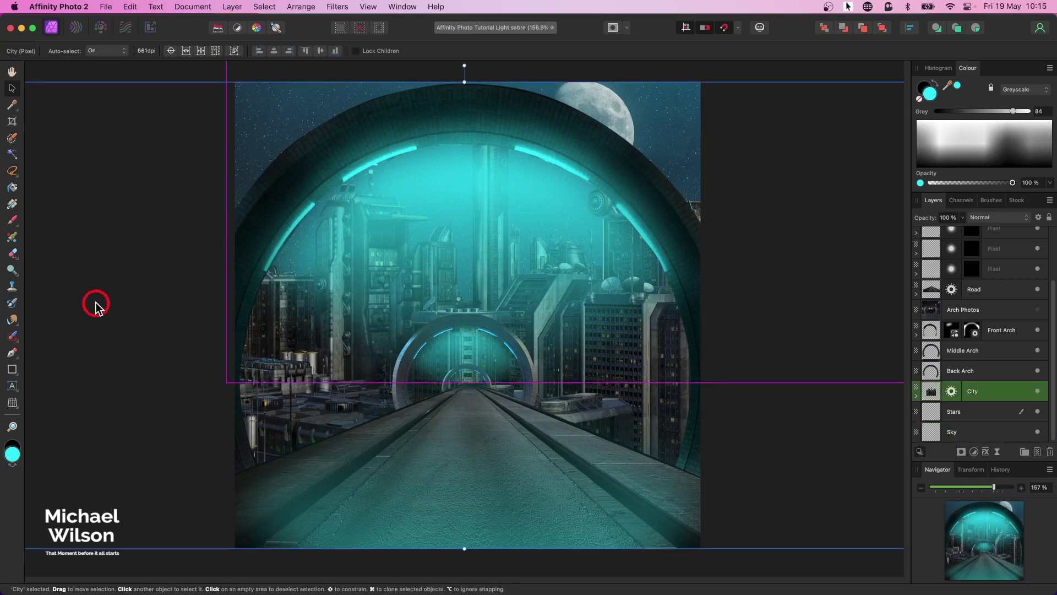
# Add an Exposure adjustment nested in the Middle Arch layer and set its exposure to about -1.13.
pyautogui.scroll(-1, 778, 319)
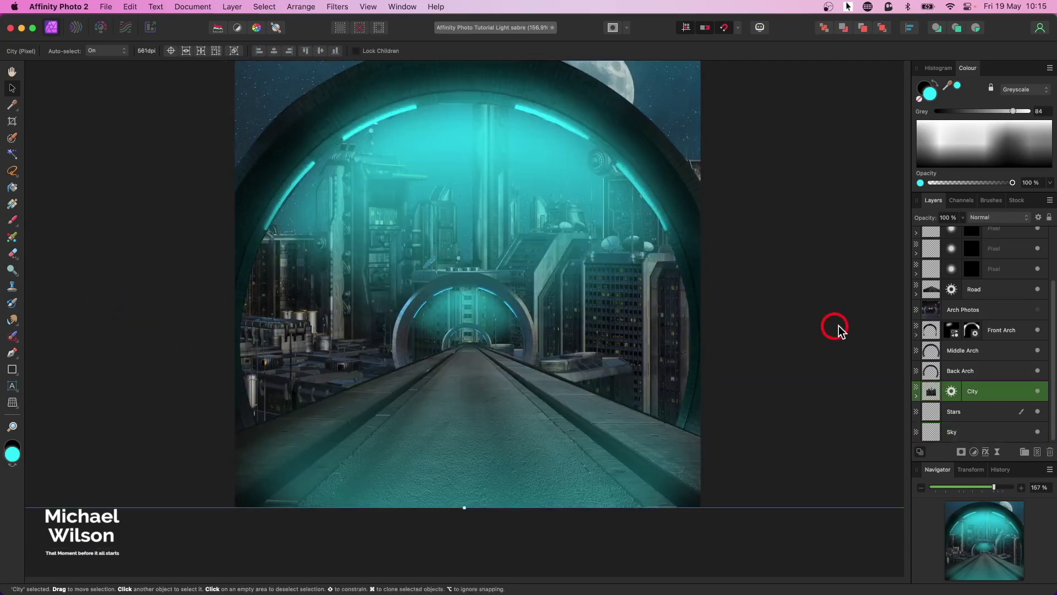
pyautogui.click(963, 352)
pyautogui.click(974, 451)
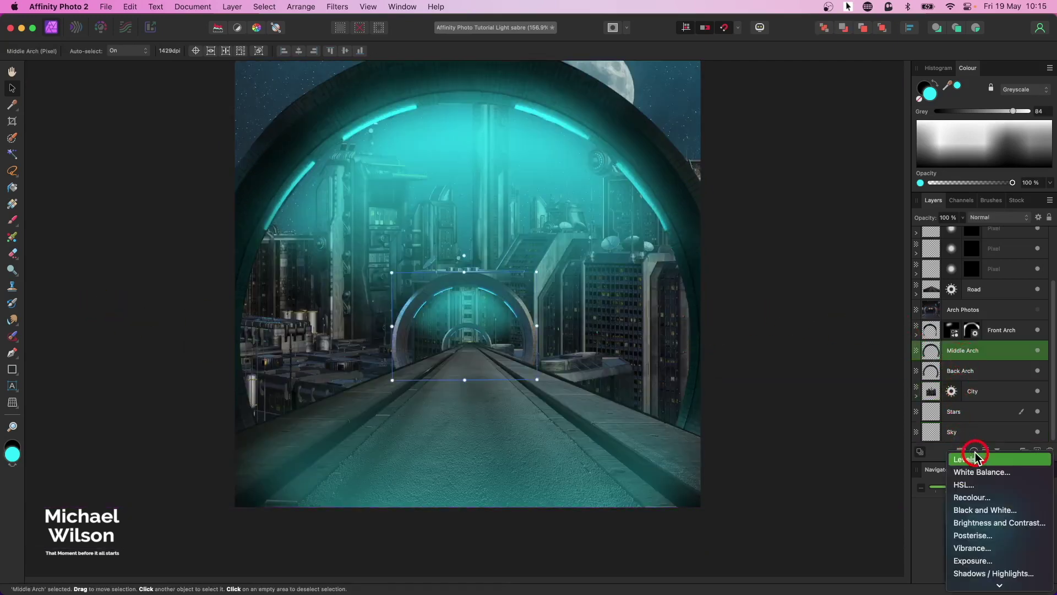
pyautogui.click(972, 560)
pyautogui.moveTo(951, 427); pyautogui.dragTo(935, 355)
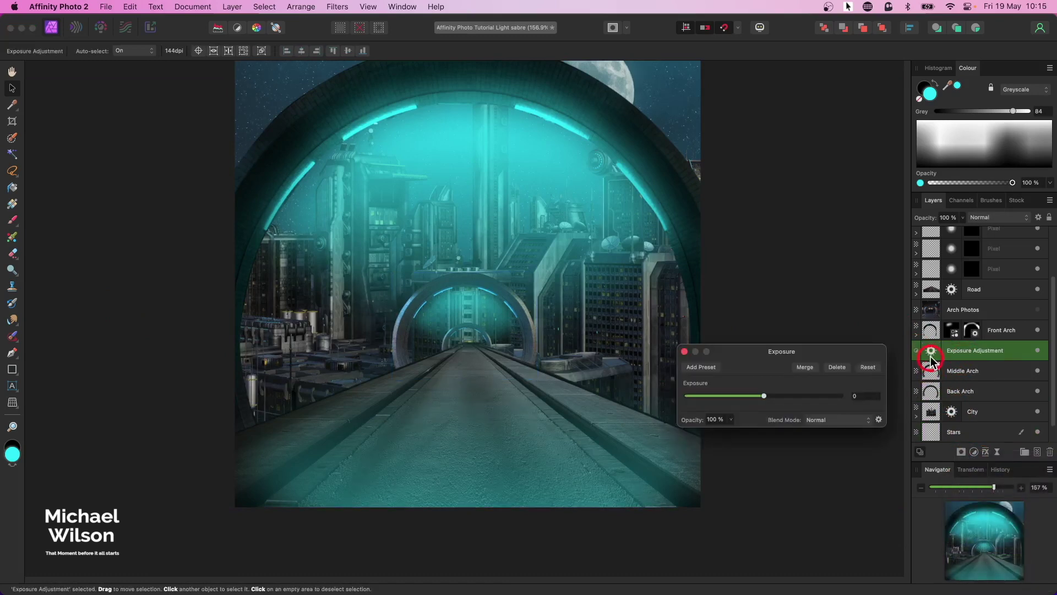
pyautogui.moveTo(763, 396); pyautogui.dragTo(752, 397)
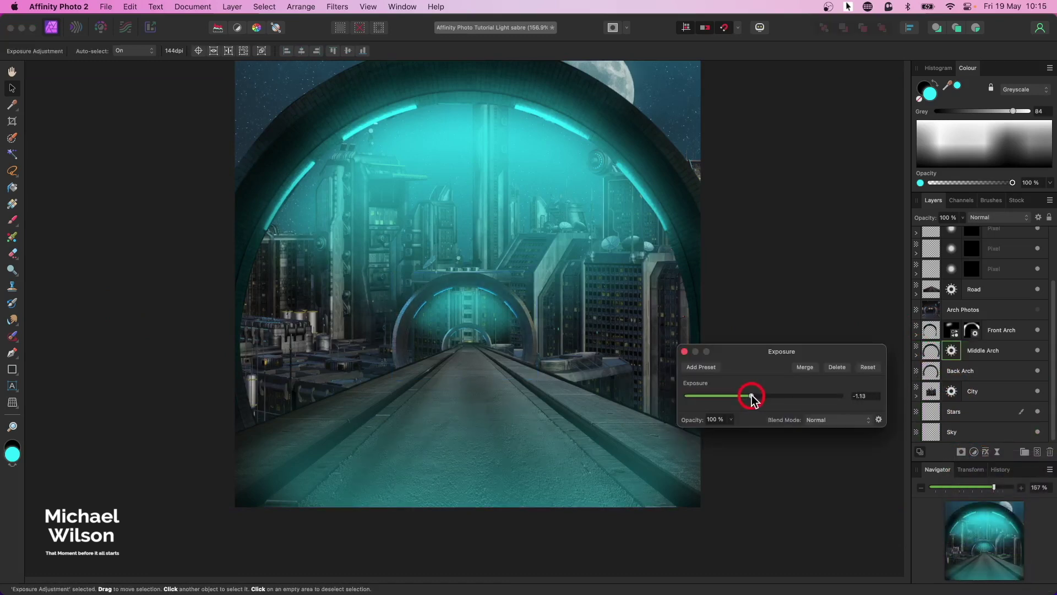
# Add an Exposure adjustment nested in the Back Arch layer and lower its exposure to darken the arch.
pyautogui.click(964, 375)
pyautogui.click(973, 453)
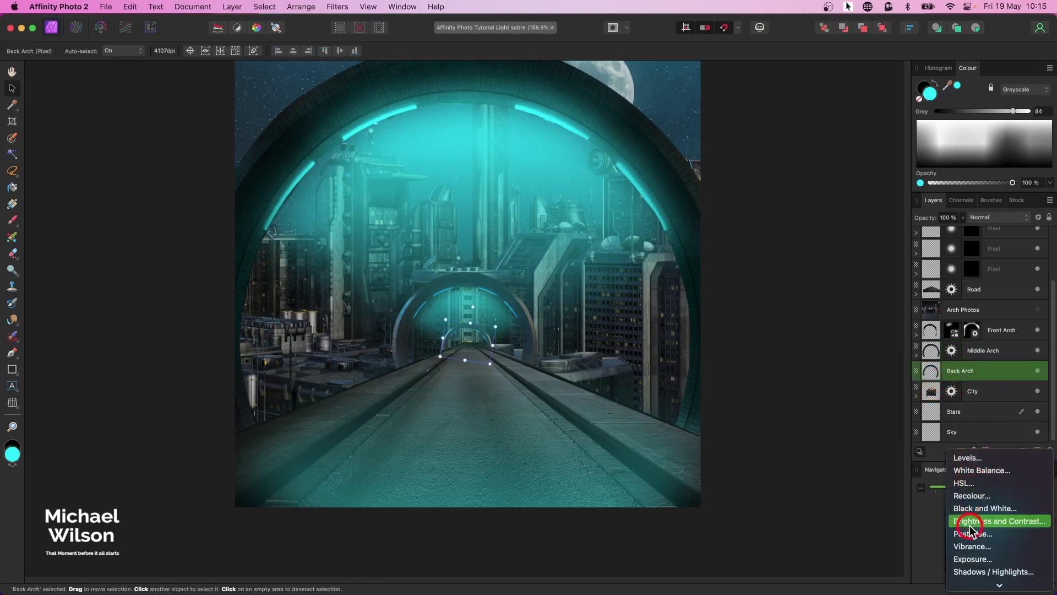
pyautogui.click(973, 558)
pyautogui.moveTo(929, 376); pyautogui.dragTo(930, 392)
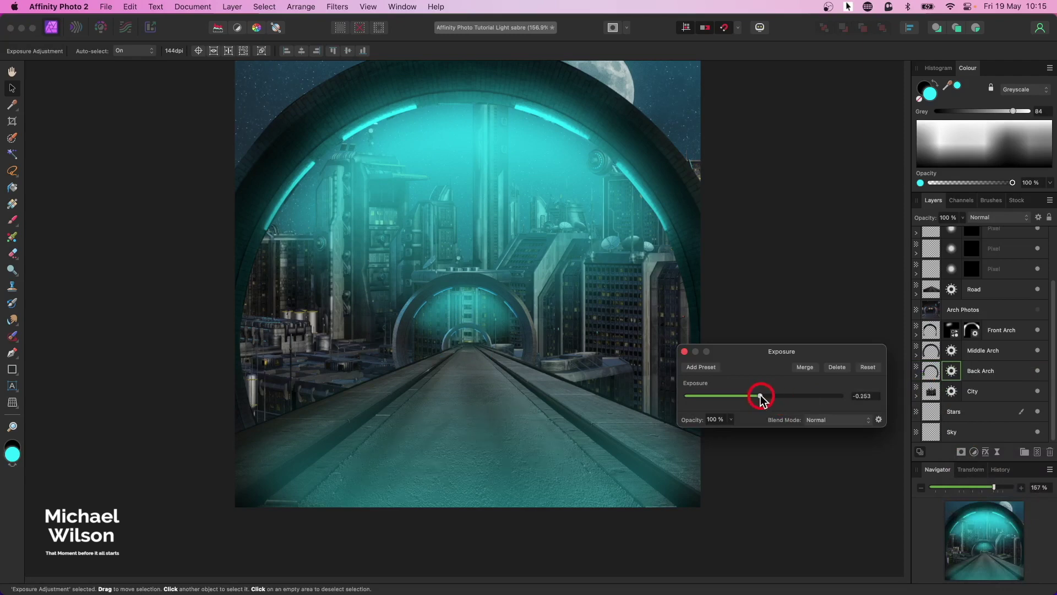
pyautogui.click(684, 352)
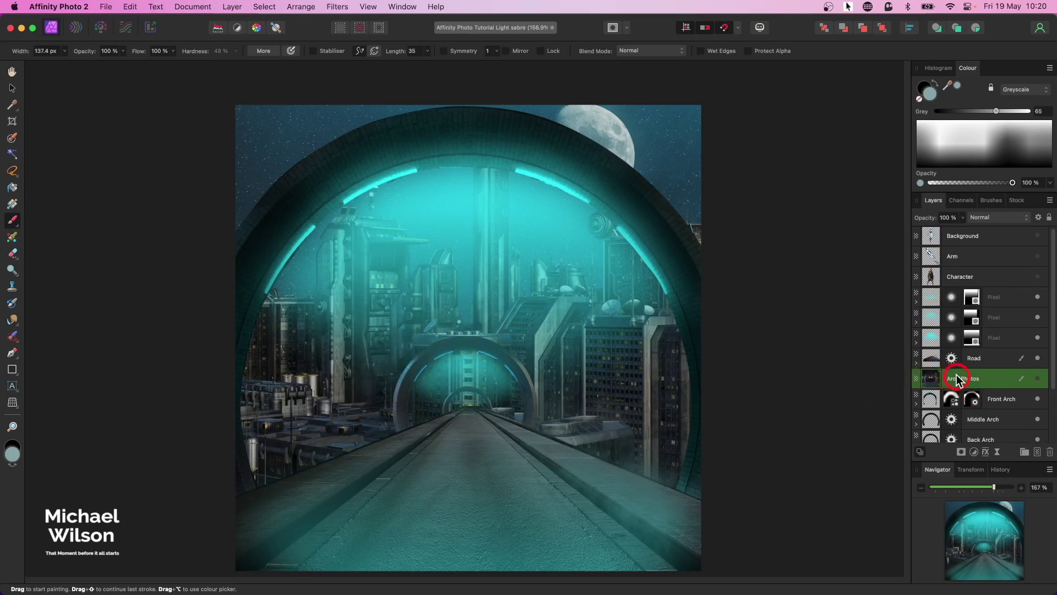
# Add a pixel layer above Arch Photos and choose the 1509 px cloudy smoke brush from the Dreamphography set.
pyautogui.click(1038, 452)
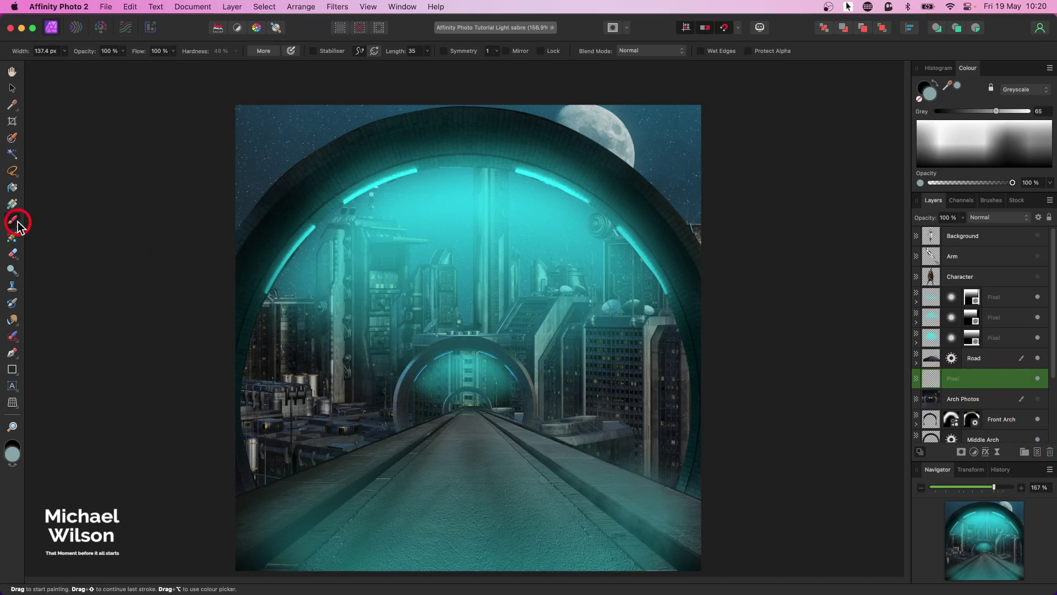
pyautogui.click(991, 200)
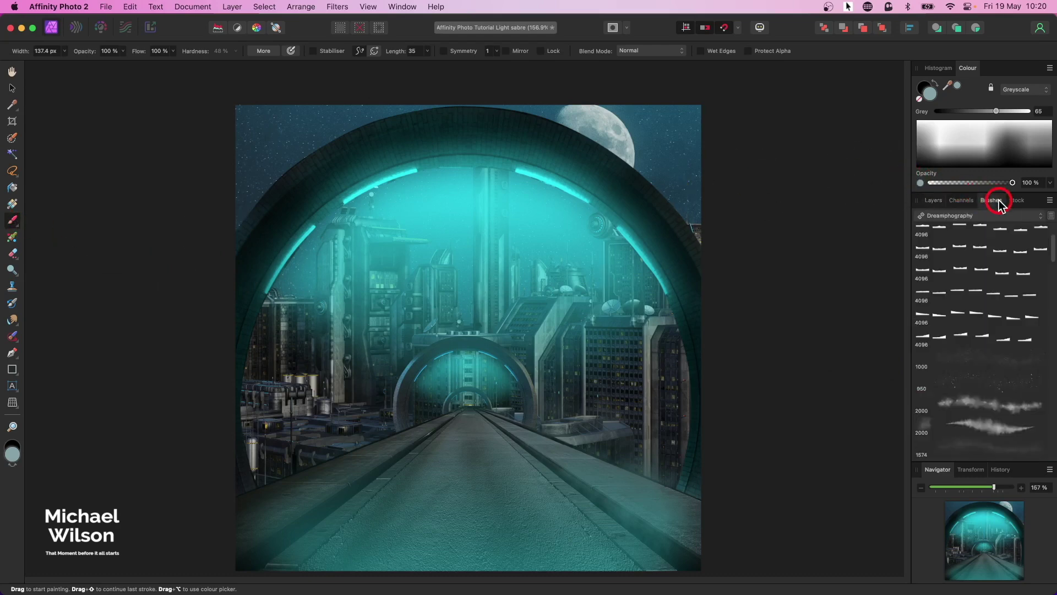
pyautogui.click(959, 215)
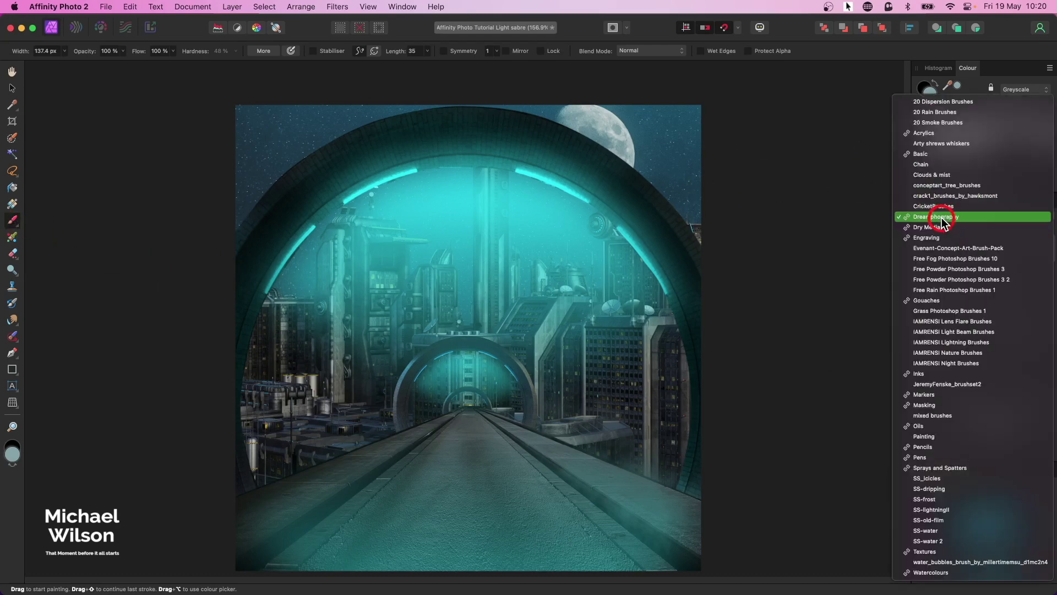
pyautogui.click(936, 217)
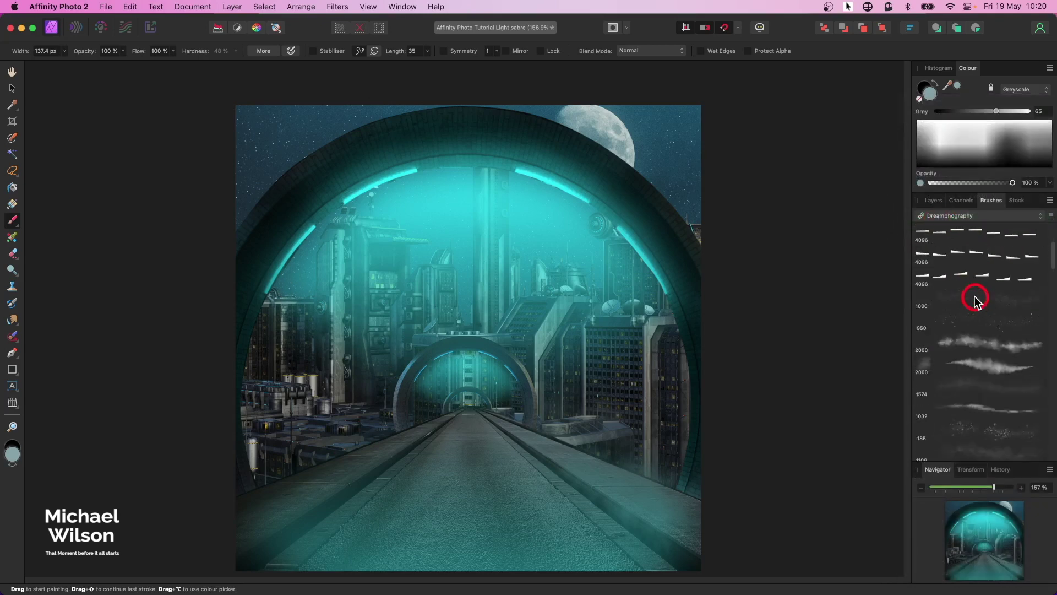
pyautogui.scroll(-1, 975, 296)
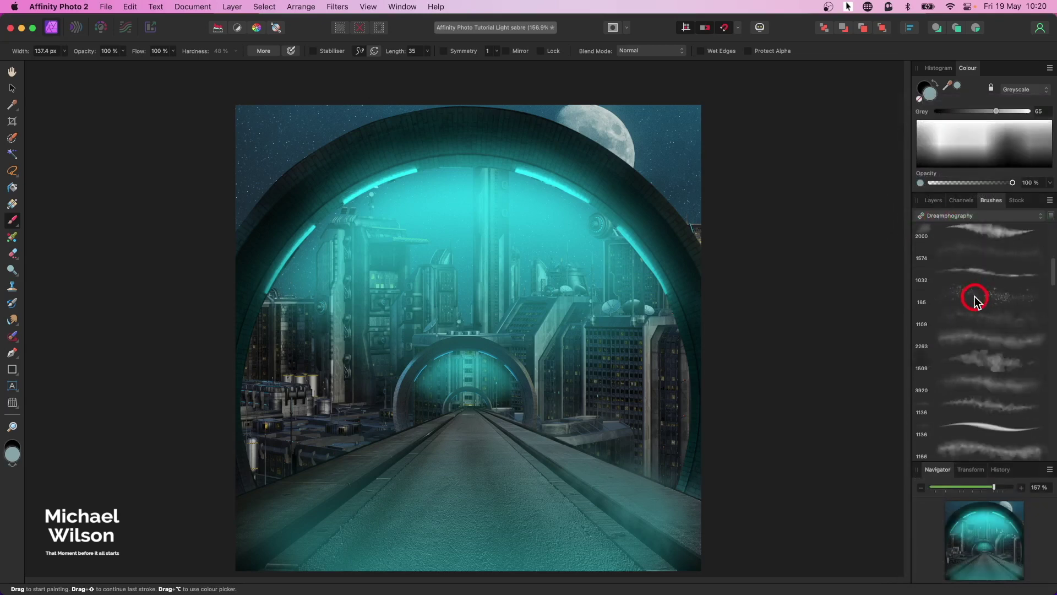
pyautogui.scroll(-1, 974, 296)
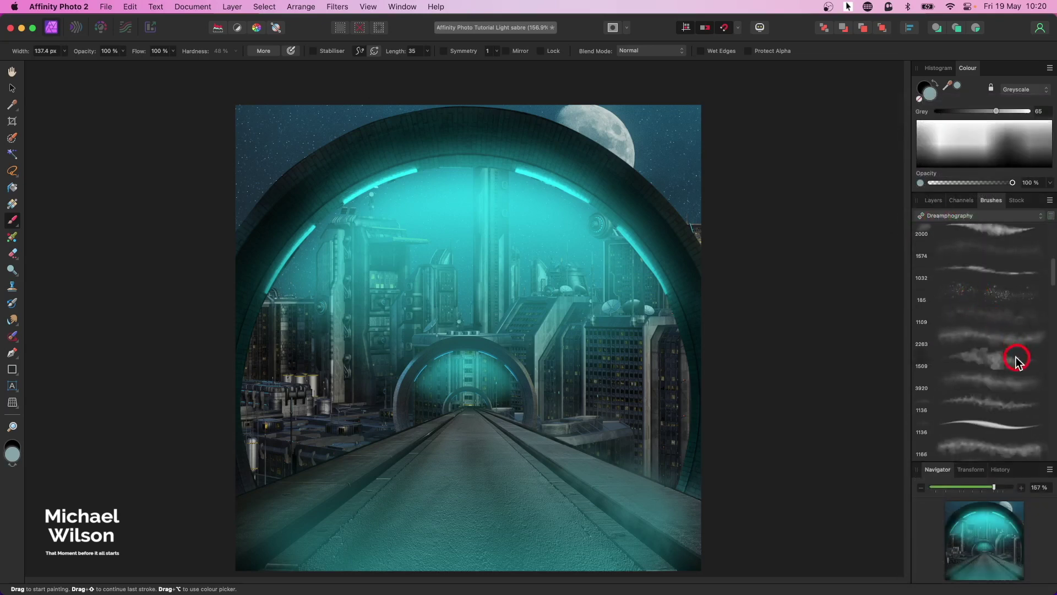
pyautogui.click(965, 361)
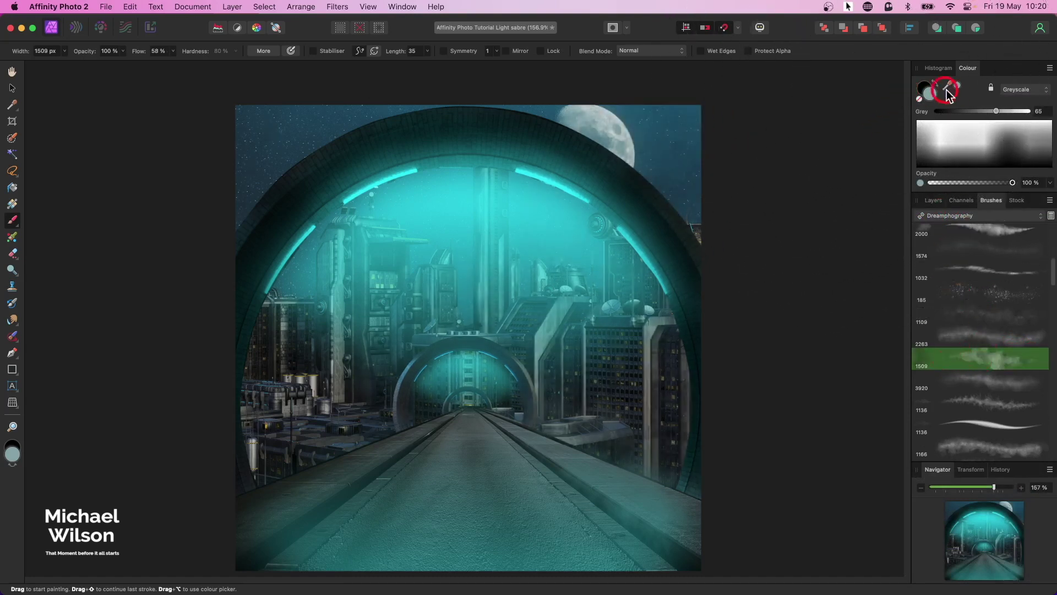
# Sample a pale grey from the moon as the brush colour and reduce the smoke brush size.
pyautogui.moveTo(951, 86); pyautogui.dragTo(616, 132)
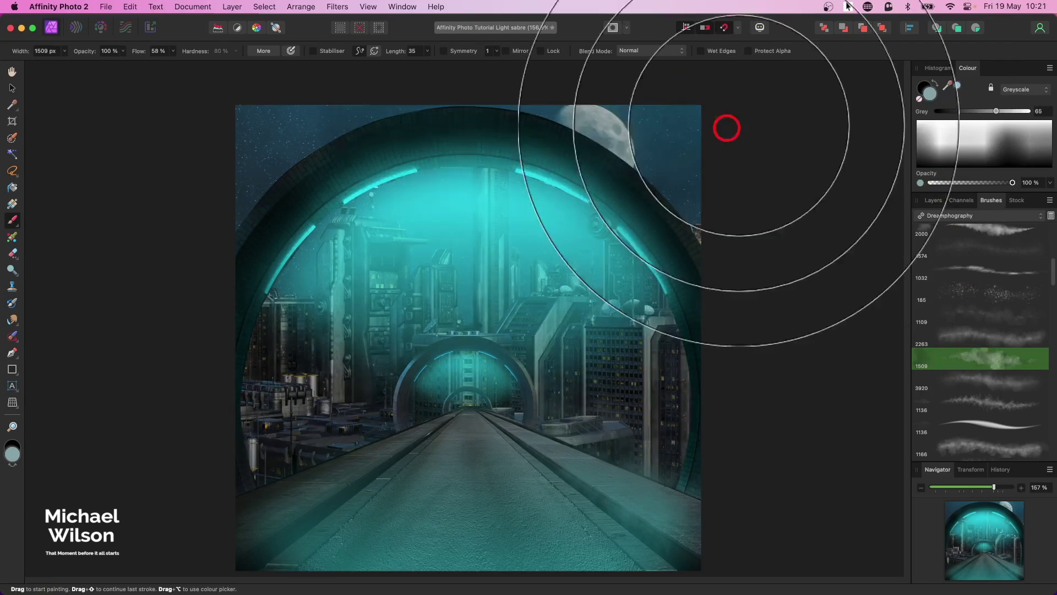
pyautogui.press('[')
pyautogui.press('[')
pyautogui.press('[')
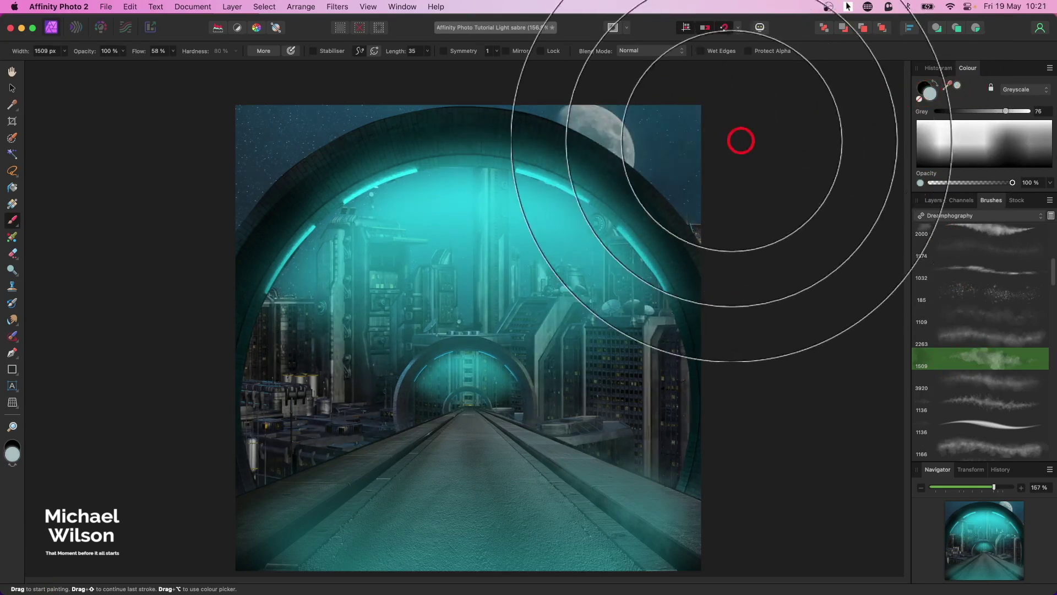
pyautogui.press('[')
pyautogui.press('[')
pyautogui.press('[')
pyautogui.press('[')
pyautogui.press('[')
pyautogui.press('[')
pyautogui.press('[')
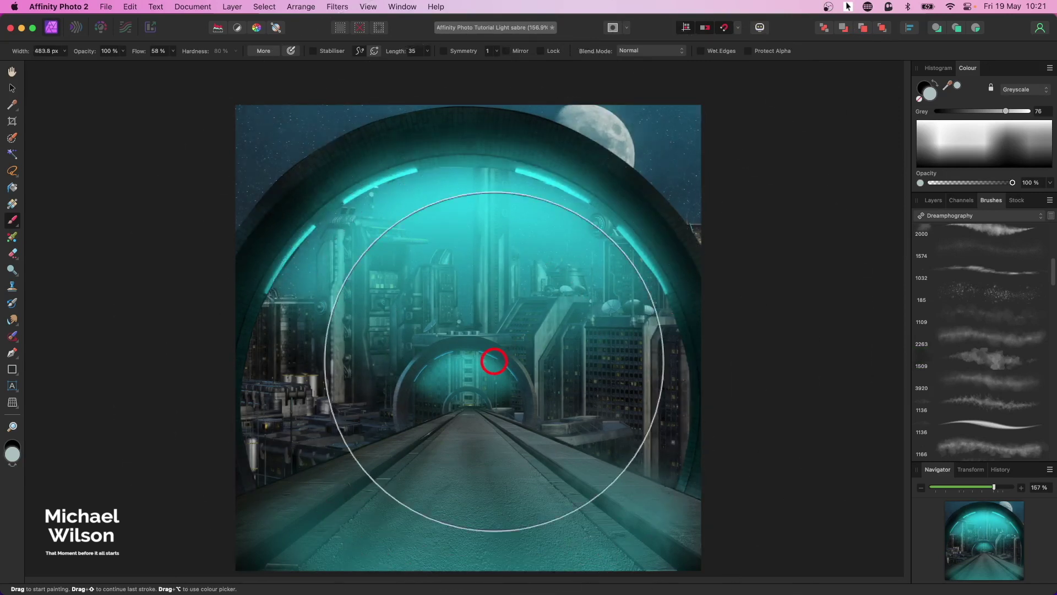
# Paint smoke over the city on both sides of the road with a brush about 132 px wide.
pyautogui.moveTo(322, 443)
pyautogui.mouseDown()
pyautogui.moveTo(295, 431)
pyautogui.moveTo(268, 478)
pyautogui.moveTo(244, 461)
pyautogui.moveTo(248, 432)
pyautogui.moveTo(347, 437)
pyautogui.moveTo(394, 389)
pyautogui.moveTo(370, 361)
pyautogui.moveTo(327, 389)
pyautogui.moveTo(281, 377)
pyautogui.moveTo(252, 432)
pyautogui.moveTo(262, 438)
pyautogui.moveTo(287, 373)
pyautogui.moveTo(365, 406)
pyautogui.mouseUp()
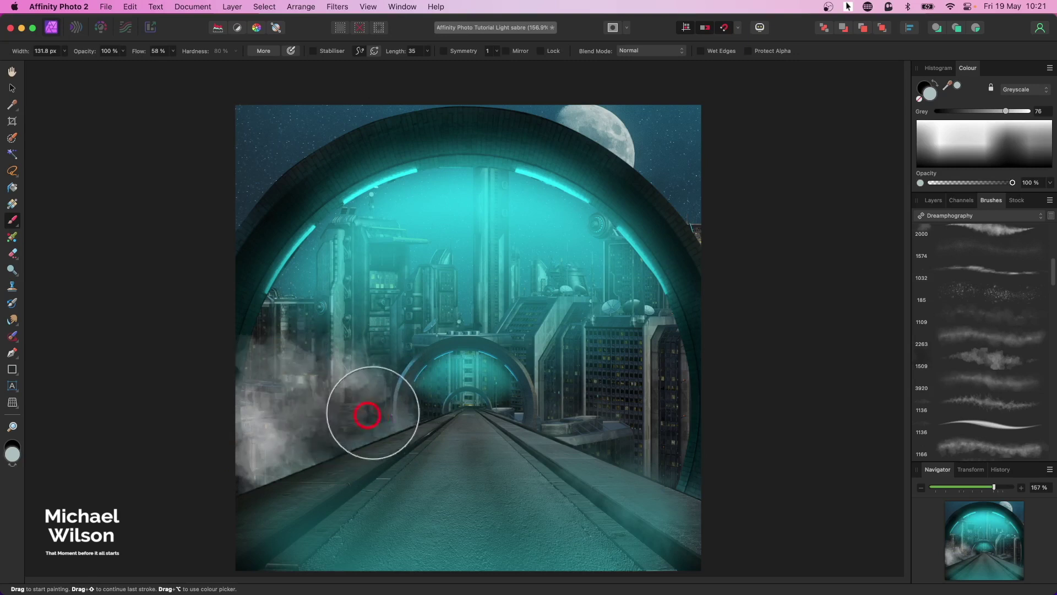
pyautogui.moveTo(674, 461)
pyautogui.mouseDown()
pyautogui.moveTo(633, 446)
pyautogui.moveTo(624, 428)
pyautogui.moveTo(546, 404)
pyautogui.moveTo(673, 420)
pyautogui.moveTo(556, 395)
pyautogui.moveTo(388, 401)
pyautogui.moveTo(405, 369)
pyautogui.moveTo(439, 393)
pyautogui.moveTo(585, 410)
pyautogui.moveTo(643, 449)
pyautogui.moveTo(693, 438)
pyautogui.moveTo(689, 401)
pyautogui.mouseUp()
pyautogui.moveTo(258, 440)
pyautogui.mouseDown()
pyautogui.moveTo(300, 448)
pyautogui.moveTo(370, 428)
pyautogui.mouseUp()
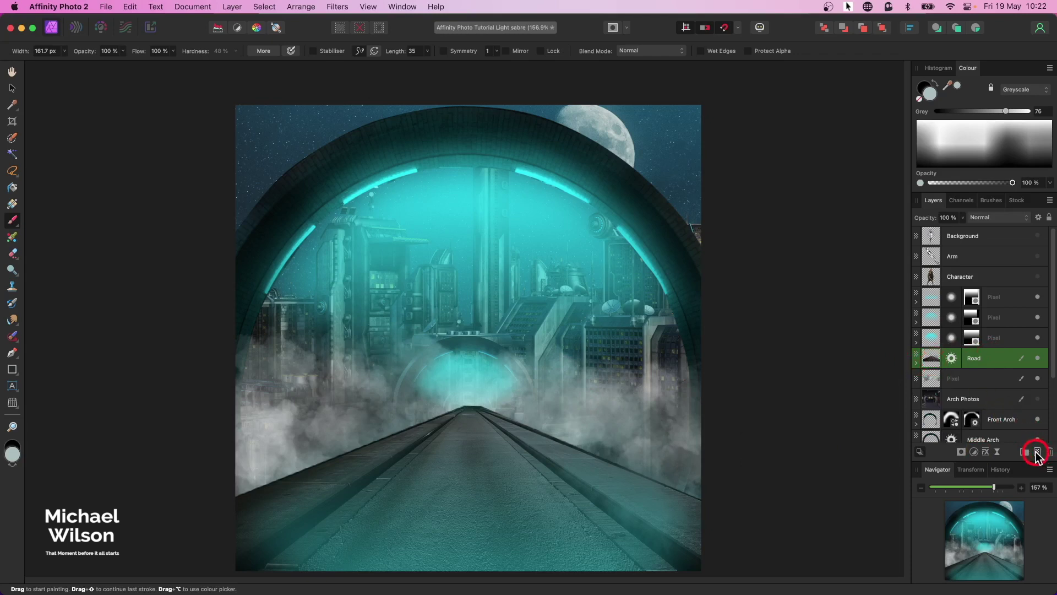
# Add a pixel layer above Road, choose the wispy 1136 px Dreamphography smoke brush and reduce it to about 52 px.
pyautogui.click(1036, 453)
pyautogui.click(989, 200)
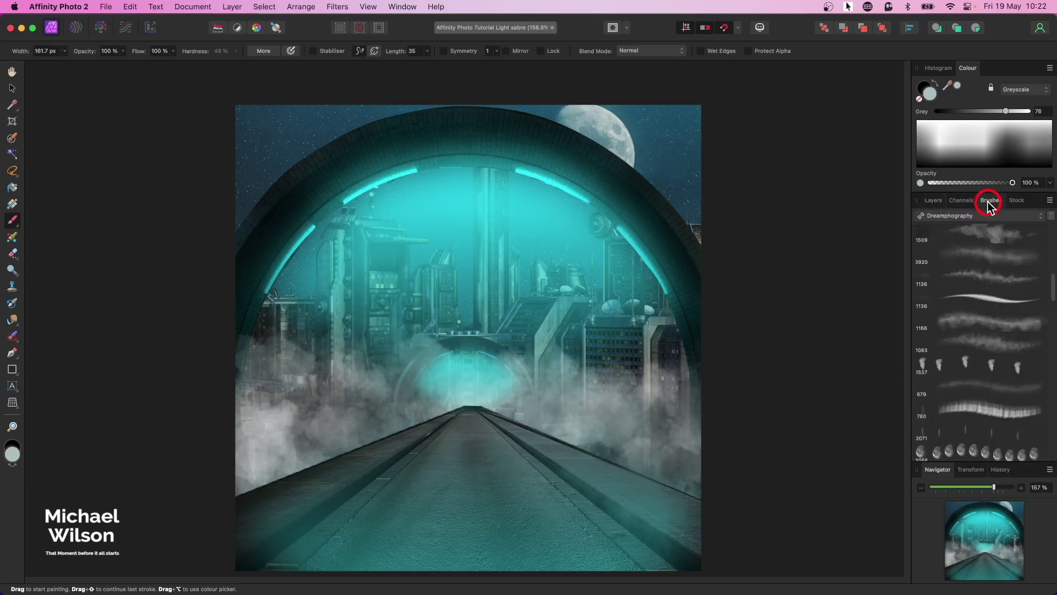
pyautogui.click(972, 280)
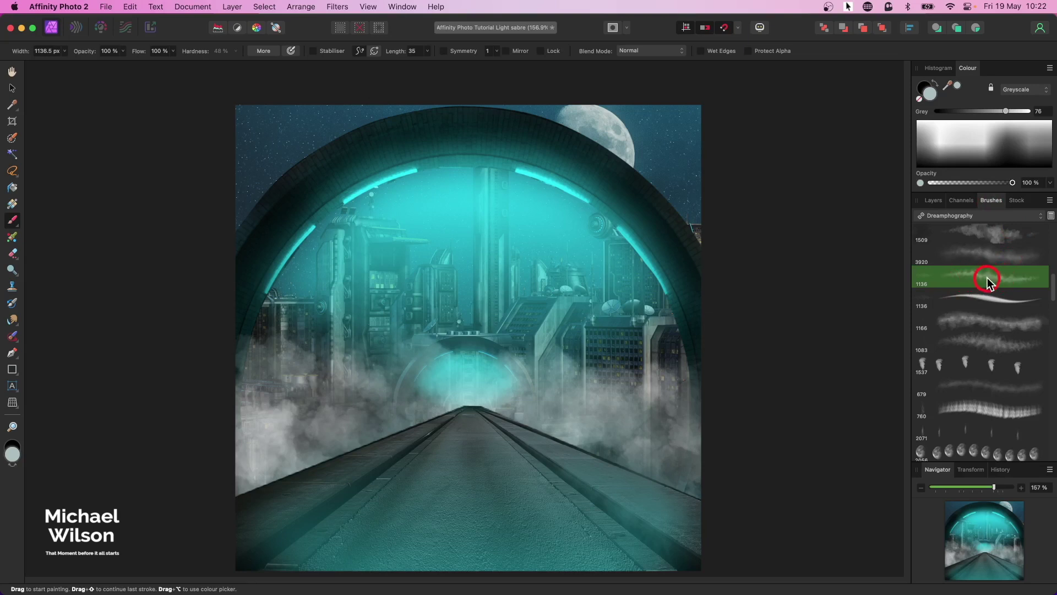
pyautogui.press('[')
pyautogui.press('[')
pyautogui.press('[')
pyautogui.press('[')
pyautogui.press('[')
pyautogui.press('[')
pyautogui.press('[')
pyautogui.press('[')
pyautogui.press('[')
pyautogui.press('[')
pyautogui.press('[')
pyautogui.press('[')
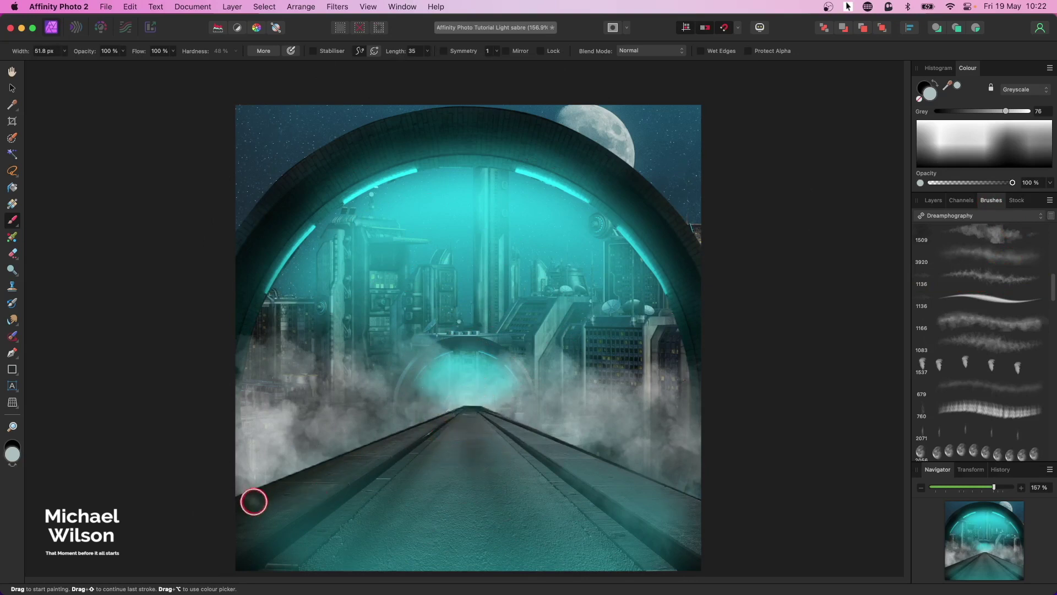
# Paint wisps of smoke along both raised edges of the road.
pyautogui.moveTo(285, 479)
pyautogui.mouseDown()
pyautogui.moveTo(256, 489)
pyautogui.moveTo(397, 442)
pyautogui.moveTo(266, 527)
pyautogui.moveTo(263, 498)
pyautogui.moveTo(290, 473)
pyautogui.mouseUp()
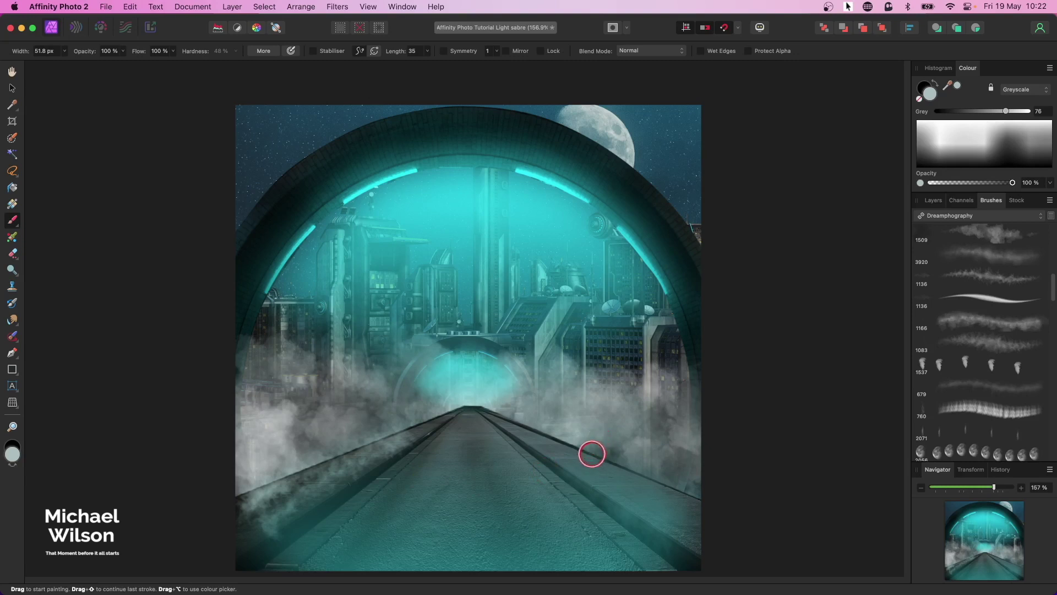
pyautogui.moveTo(568, 448)
pyautogui.mouseDown()
pyautogui.moveTo(516, 422)
pyautogui.moveTo(609, 472)
pyautogui.moveTo(676, 488)
pyautogui.moveTo(693, 521)
pyautogui.moveTo(454, 415)
pyautogui.moveTo(432, 447)
pyautogui.moveTo(262, 558)
pyautogui.moveTo(275, 490)
pyautogui.moveTo(418, 446)
pyautogui.mouseUp()
pyautogui.moveTo(630, 516)
pyautogui.mouseDown()
pyautogui.moveTo(465, 424)
pyautogui.moveTo(441, 451)
pyautogui.moveTo(488, 453)
pyautogui.moveTo(424, 490)
pyautogui.moveTo(563, 496)
pyautogui.moveTo(394, 503)
pyautogui.moveTo(375, 545)
pyautogui.moveTo(701, 559)
pyautogui.mouseUp()
# Enlarge the smoke brush to about 138 px and paint smoke over the sky, the front arch and the road's foreground.
pyautogui.press(']')
pyautogui.press(']')
pyautogui.press(']')
pyautogui.press(']')
pyautogui.moveTo(695, 147)
pyautogui.mouseDown()
pyautogui.moveTo(676, 116)
pyautogui.moveTo(647, 107)
pyautogui.moveTo(639, 116)
pyautogui.moveTo(662, 166)
pyautogui.moveTo(677, 162)
pyautogui.moveTo(698, 101)
pyautogui.mouseUp()
pyautogui.moveTo(249, 156)
pyautogui.mouseDown()
pyautogui.moveTo(323, 170)
pyautogui.moveTo(276, 253)
pyautogui.mouseUp()
pyautogui.moveTo(269, 553)
pyautogui.mouseDown()
pyautogui.moveTo(338, 541)
pyautogui.moveTo(597, 559)
pyautogui.moveTo(698, 553)
pyautogui.moveTo(703, 524)
pyautogui.mouseUp()
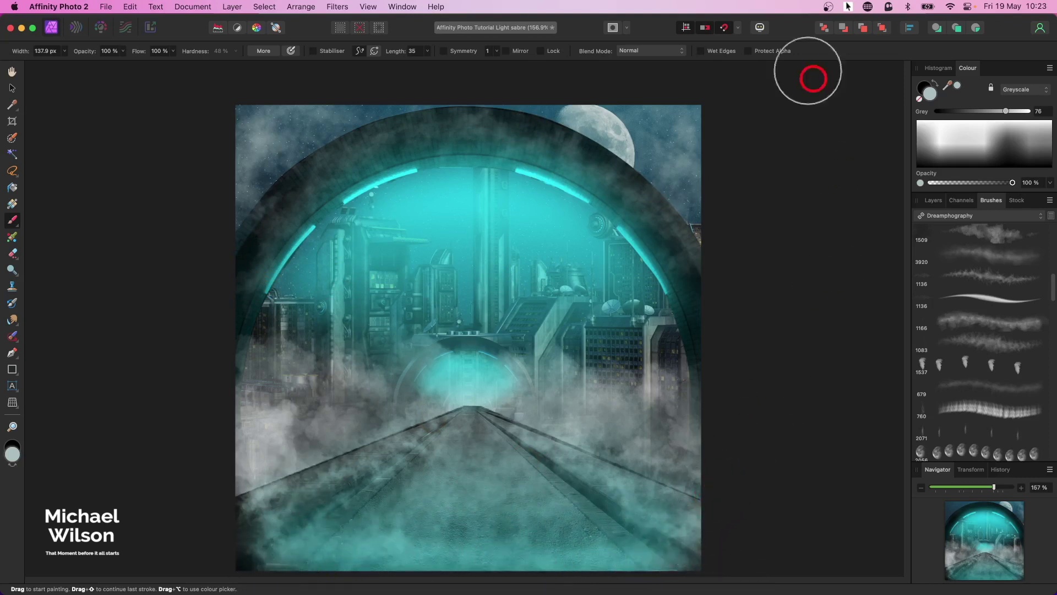
# Make the Character layer visible, duplicate it and rename the lower copy Shadow.
pyautogui.click(938, 201)
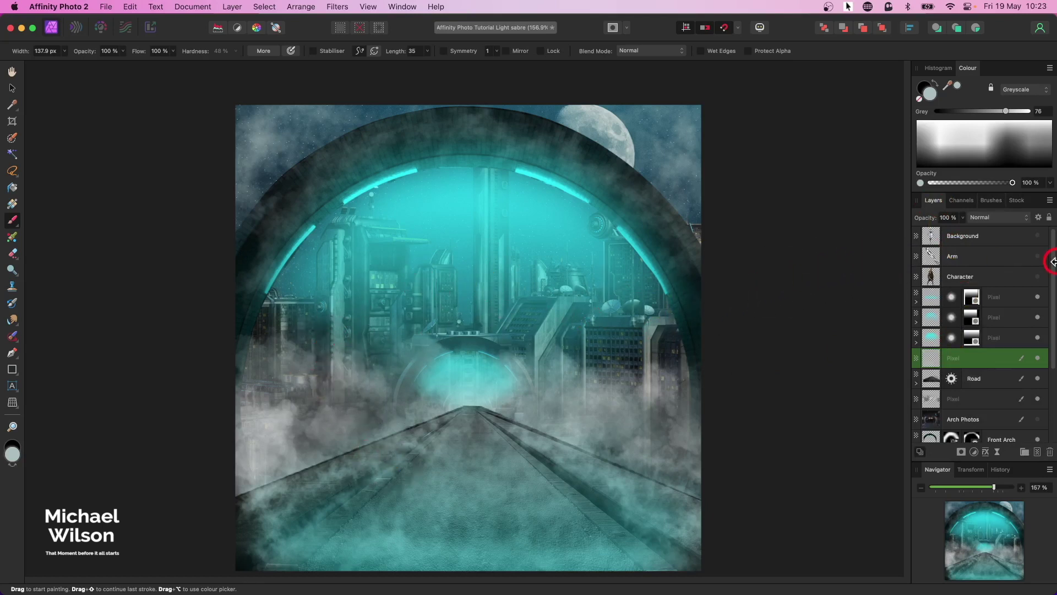
pyautogui.click(1037, 278)
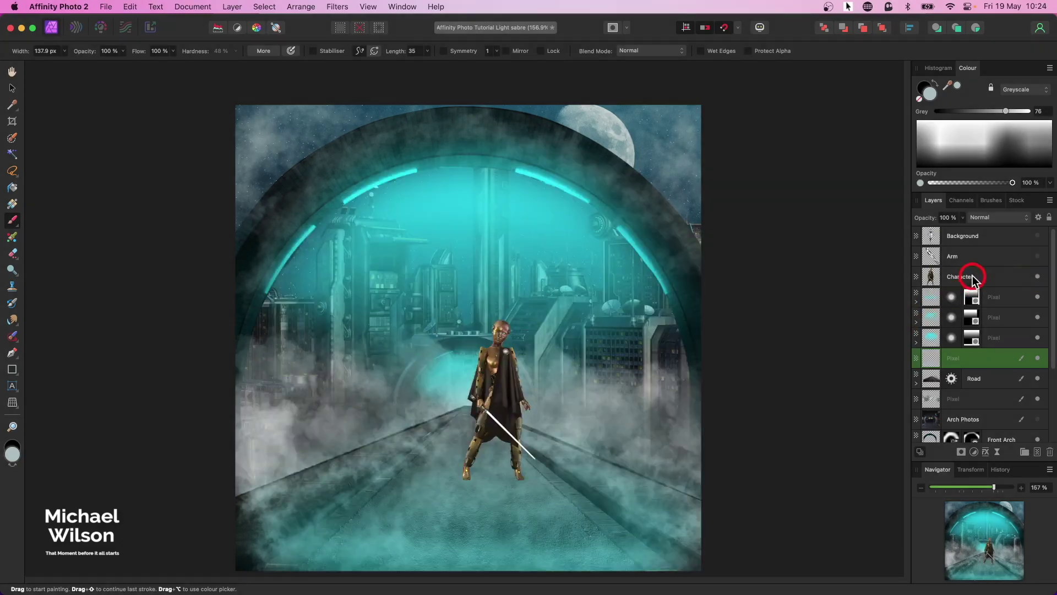
pyautogui.click(972, 278)
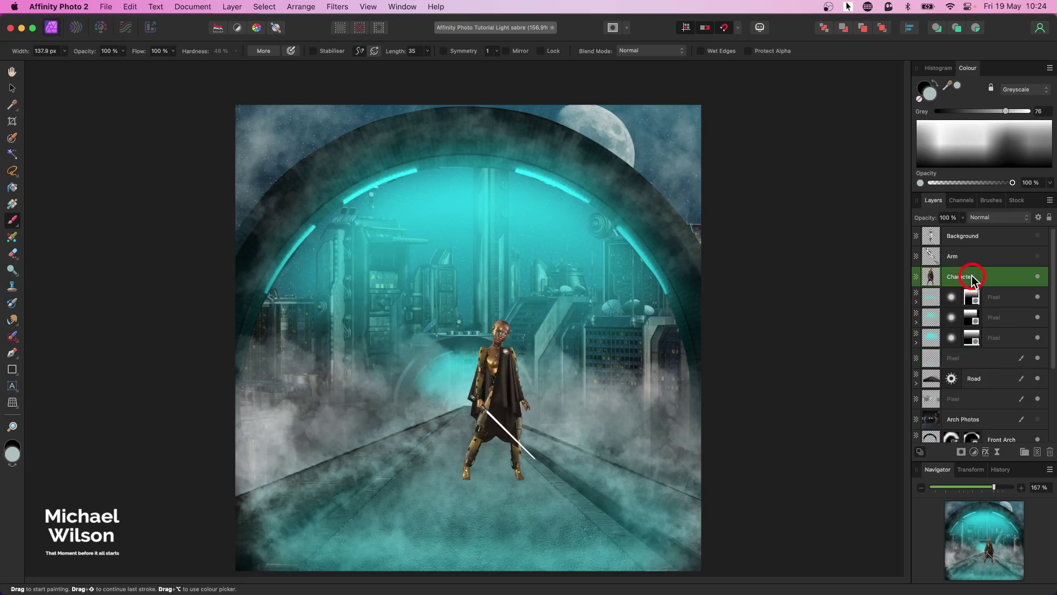
pyautogui.press('super+j')
pyautogui.doubleClick(975, 297)
pyautogui.write('Sha')
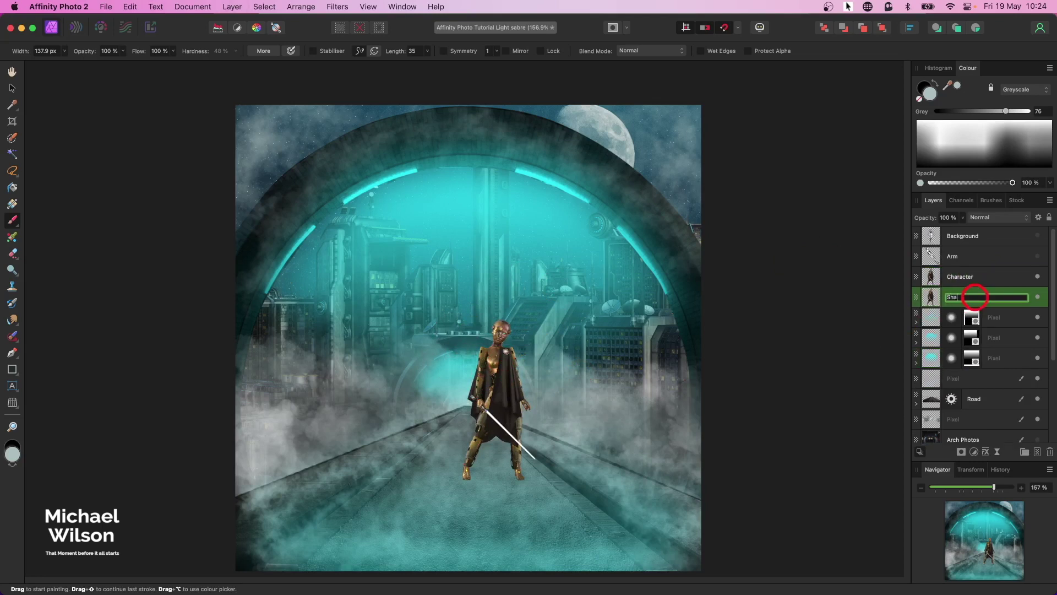
pyautogui.write('dow')
# Apply a black Colour Overlay layer effect at 100% opacity to the Shadow layer.
pyautogui.click(934, 300)
pyautogui.press('v')
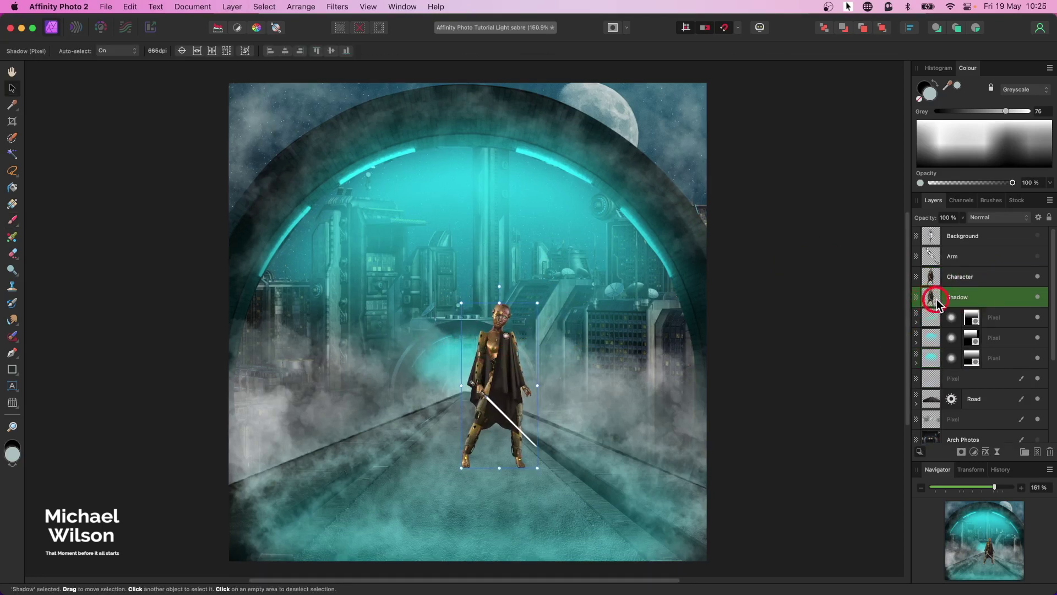
pyautogui.click(985, 452)
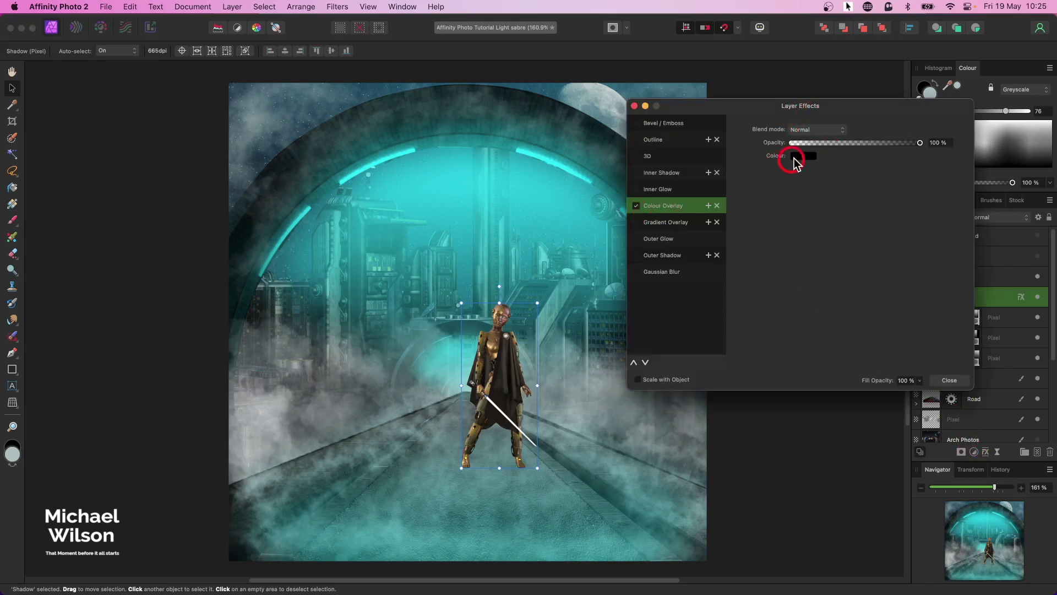
pyautogui.click(634, 106)
# Flip the shadow downward from the character's feet and lengthen it so it extends past the canvas's lower edge.
pyautogui.moveTo(499, 303); pyautogui.dragTo(518, 531)
pyautogui.press('super+1')
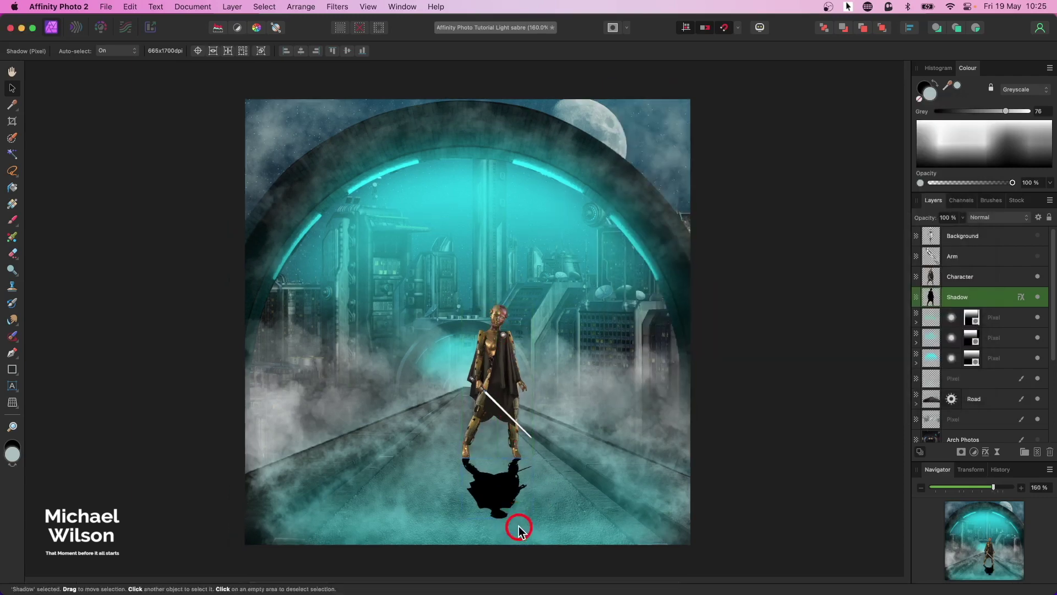
pyautogui.moveTo(490, 450)
pyautogui.mouseDown()
pyautogui.moveTo(483, 436)
pyautogui.moveTo(489, 490)
pyautogui.moveTo(491, 466)
pyautogui.mouseUp()
pyautogui.click(920, 296)
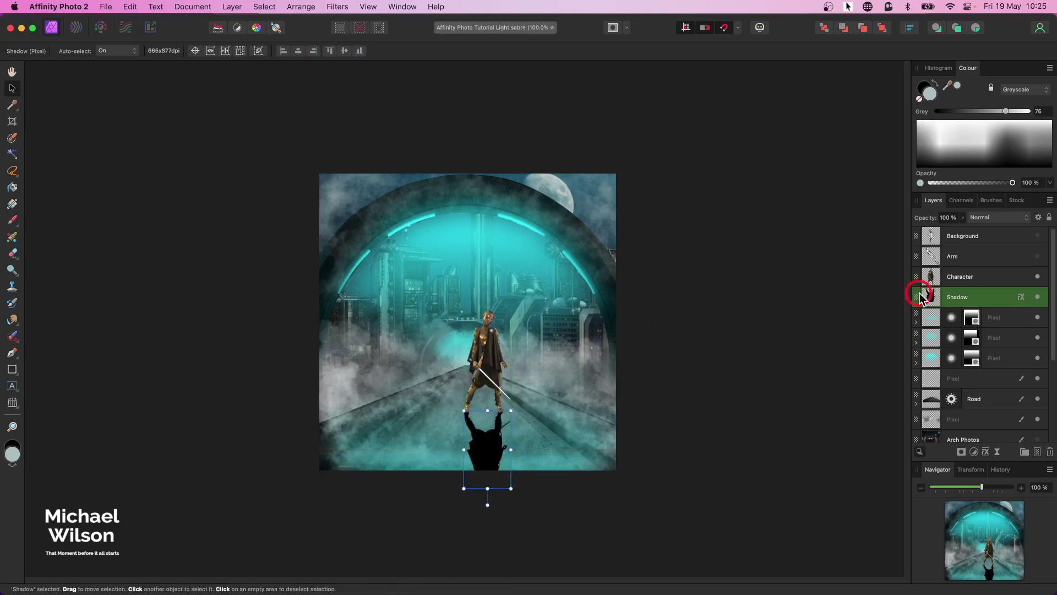
# Lower the Shadow layer's opacity to 33% and soften it with a live Gaussian Blur.
pyautogui.click(964, 219)
pyautogui.moveTo(958, 229); pyautogui.dragTo(907, 233)
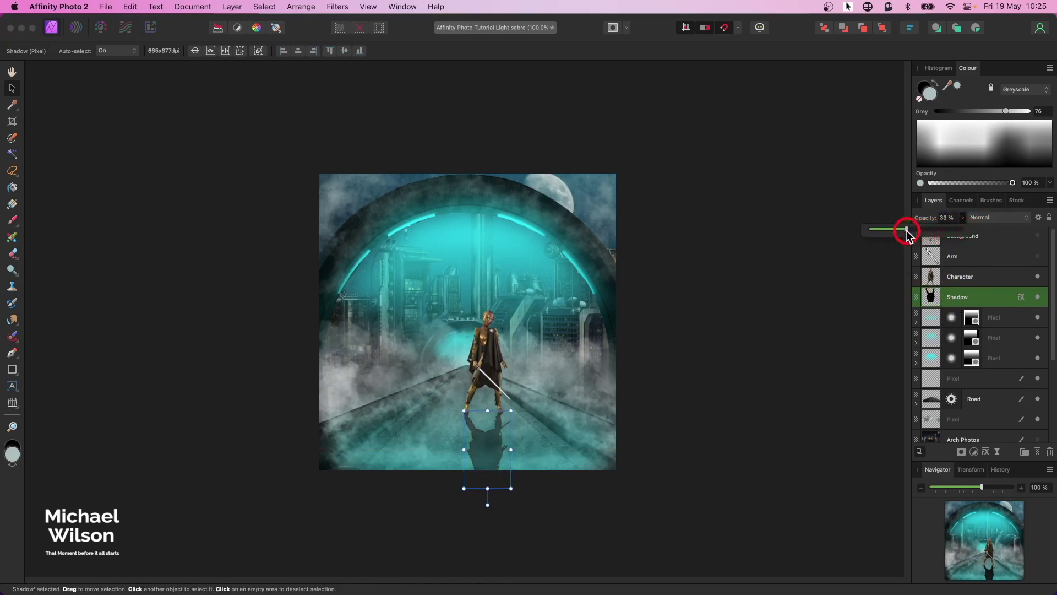
pyautogui.click(932, 298)
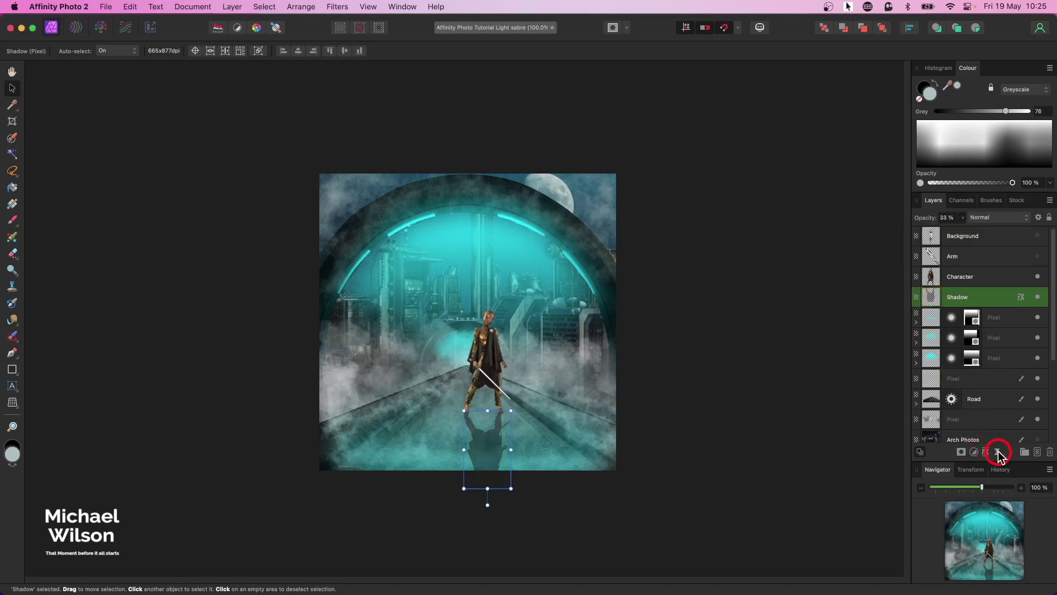
pyautogui.click(998, 452)
pyautogui.click(983, 459)
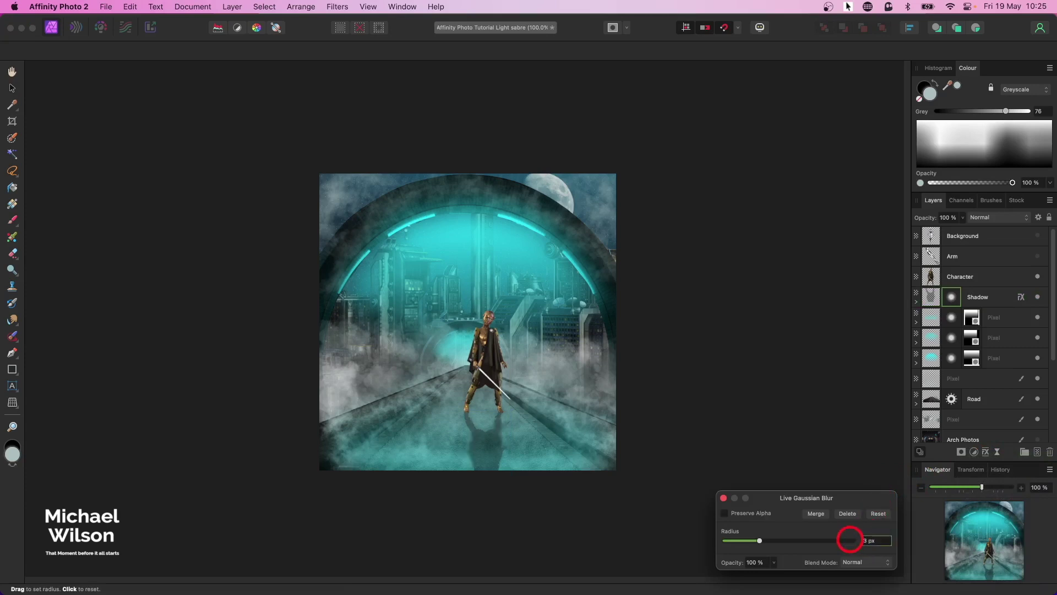
pyautogui.click(723, 499)
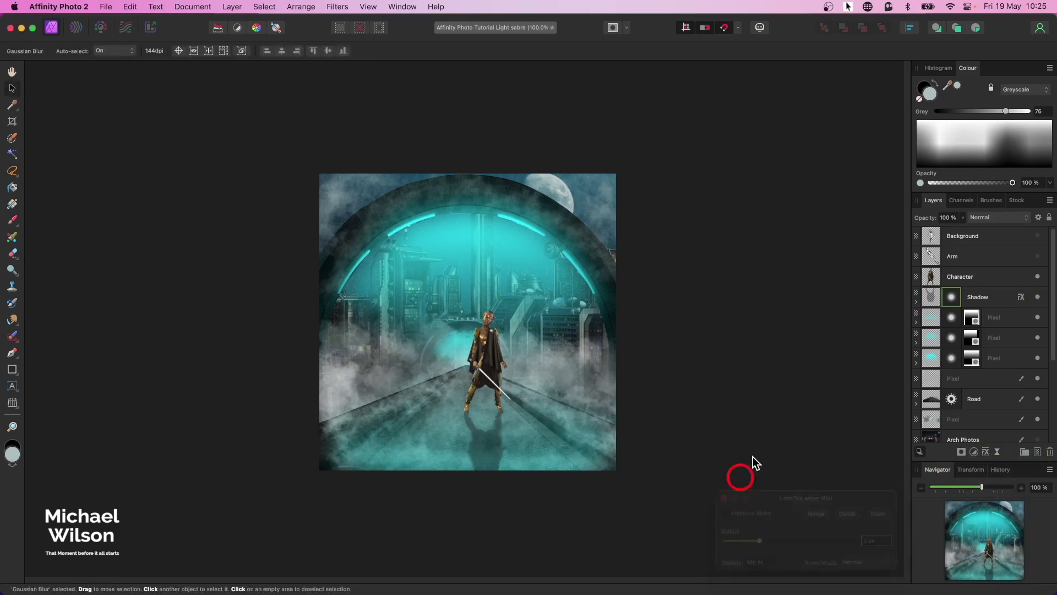
# Reduce the blurred Shadow layer's opacity to 28% and deselect it.
pyautogui.click(931, 298)
pyautogui.click(964, 218)
pyautogui.moveTo(965, 231); pyautogui.dragTo(956, 233)
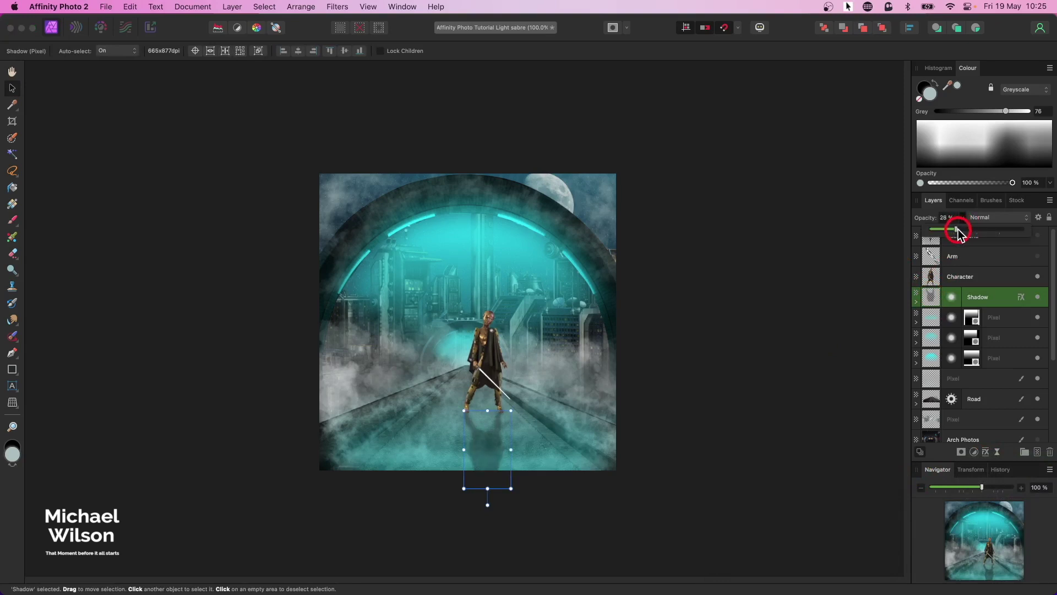
pyautogui.click(831, 274)
pyautogui.press('super+plus')
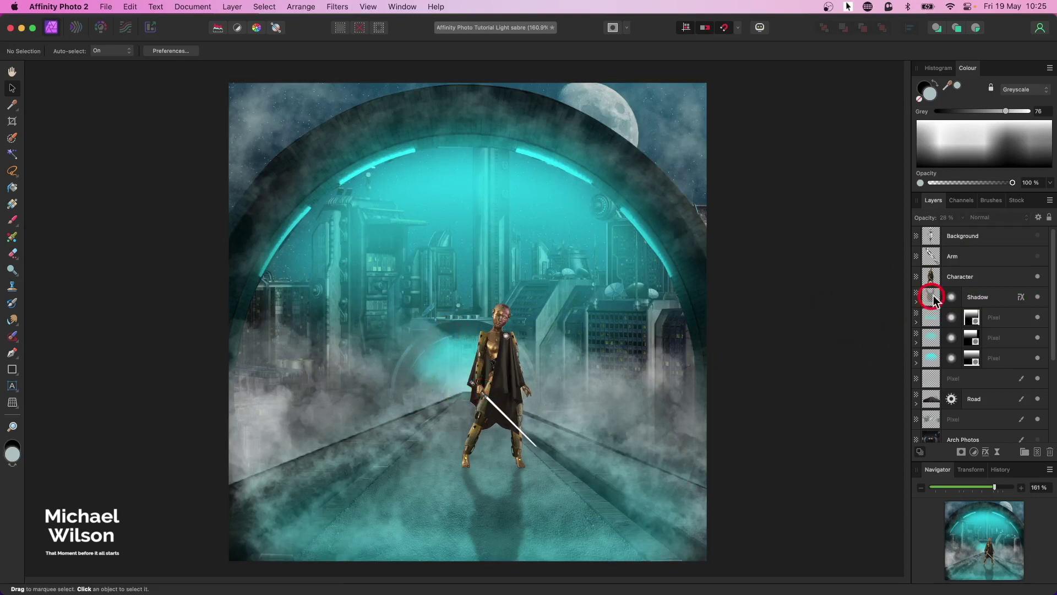
# Add a second Exposure adjustment nested in the Character layer and raise its exposure to about 3.423.
pyautogui.click(961, 278)
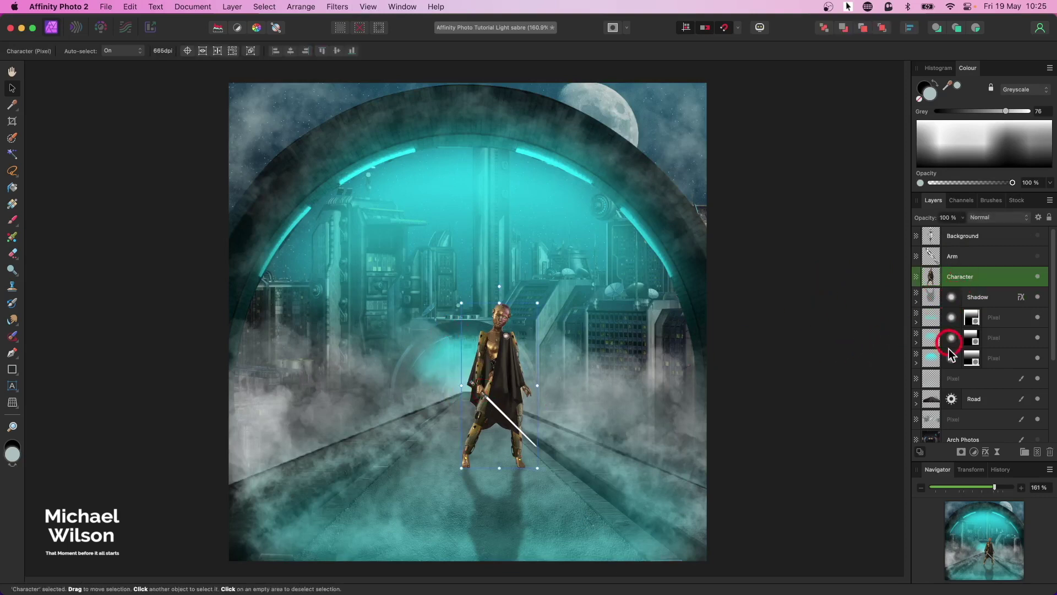
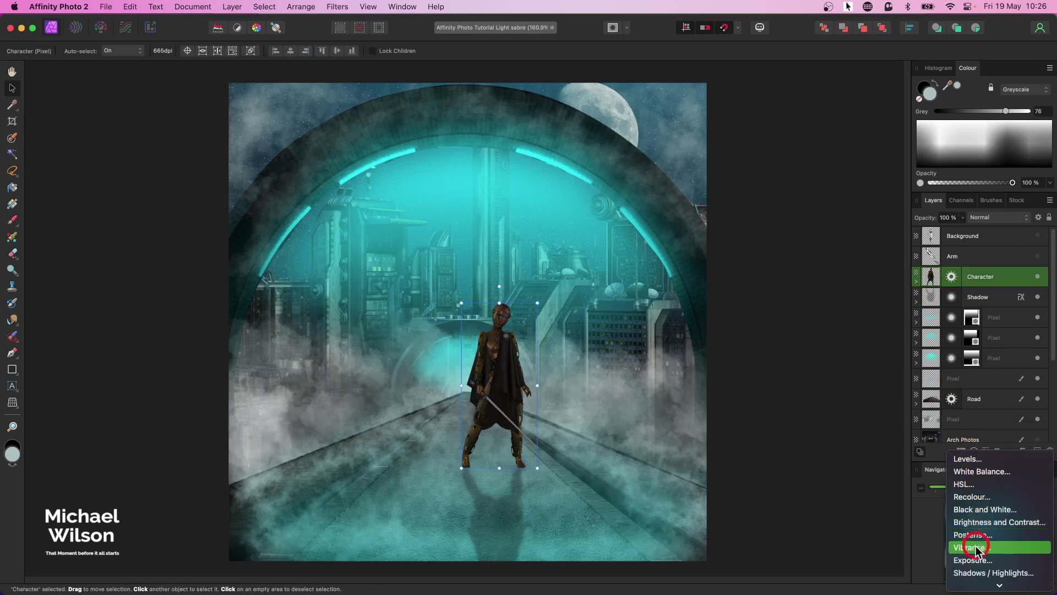
pyautogui.click(970, 561)
pyautogui.moveTo(937, 283); pyautogui.dragTo(935, 297)
pyautogui.moveTo(766, 396); pyautogui.dragTo(819, 397)
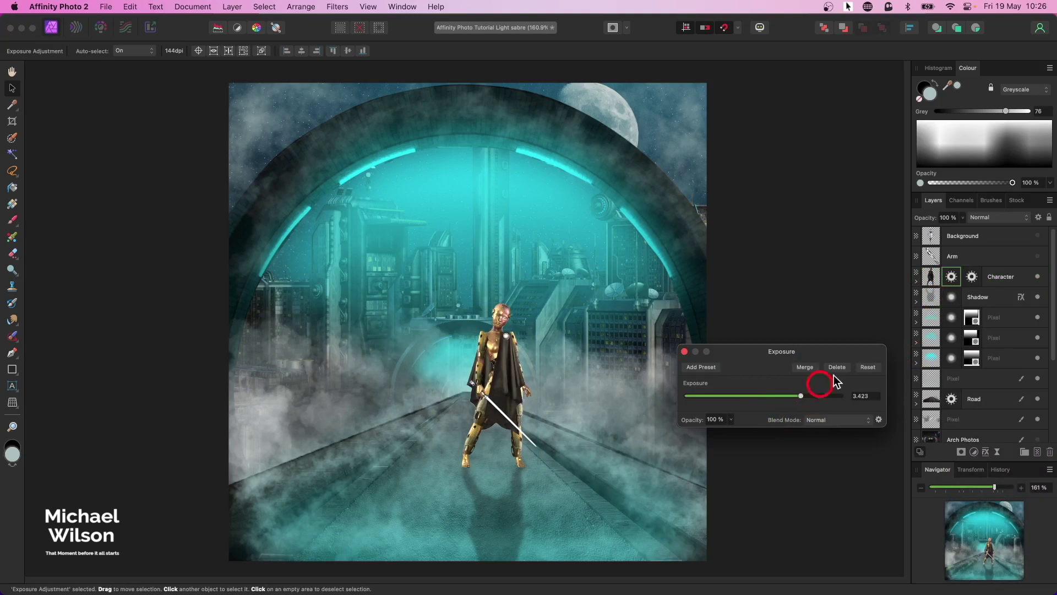
# Expand the Character layer and invert the brightening Exposure adjustment so its mask is black.
pyautogui.click(916, 282)
pyautogui.click(935, 297)
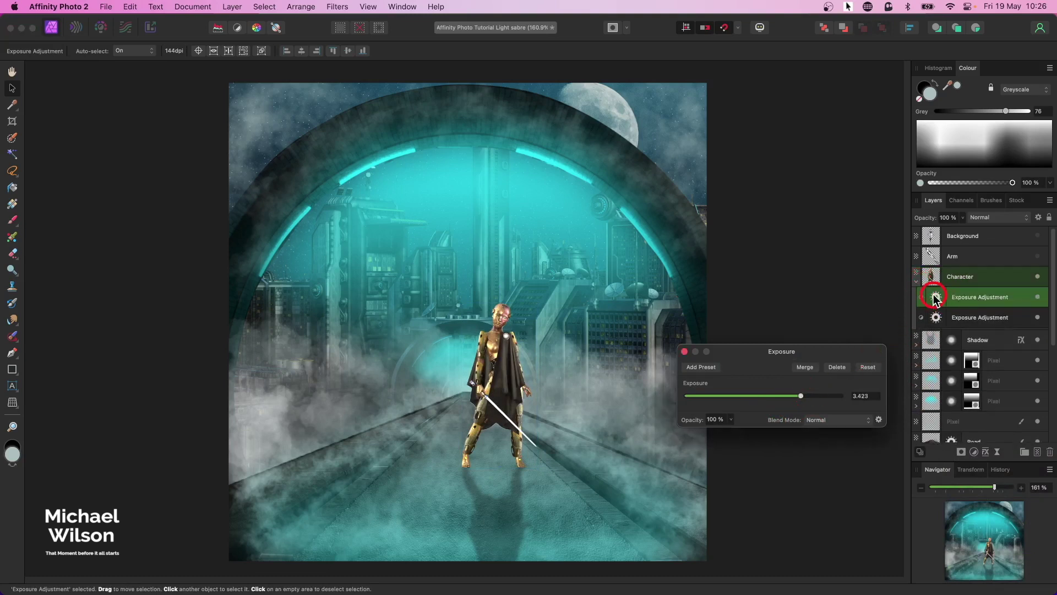
pyautogui.press('super+i')
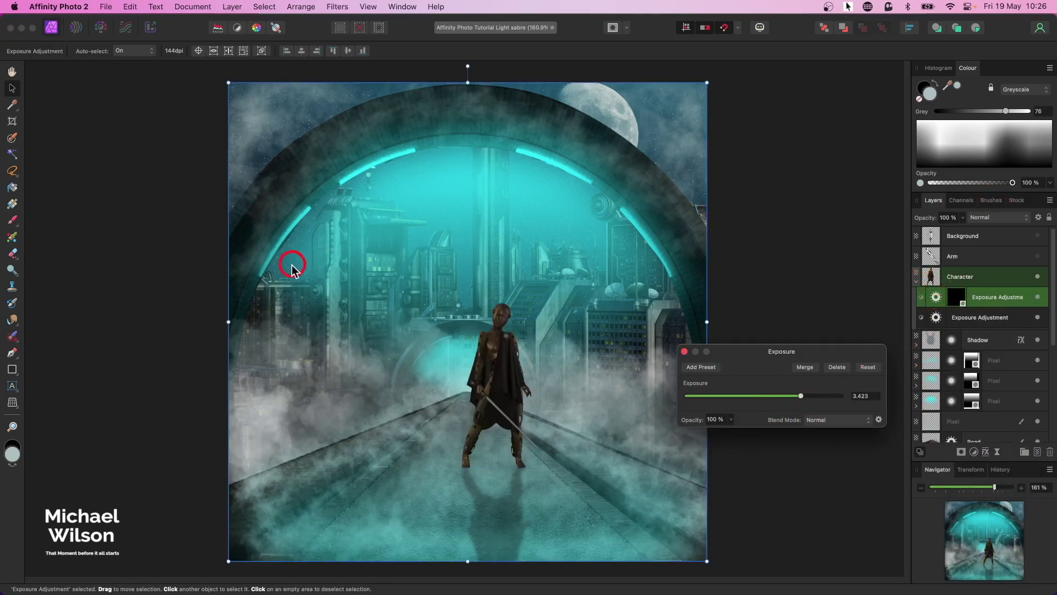
# Choose the soft 128 px brush from the Basic set with white as the painting colour and close the Exposure settings.
pyautogui.click(11, 222)
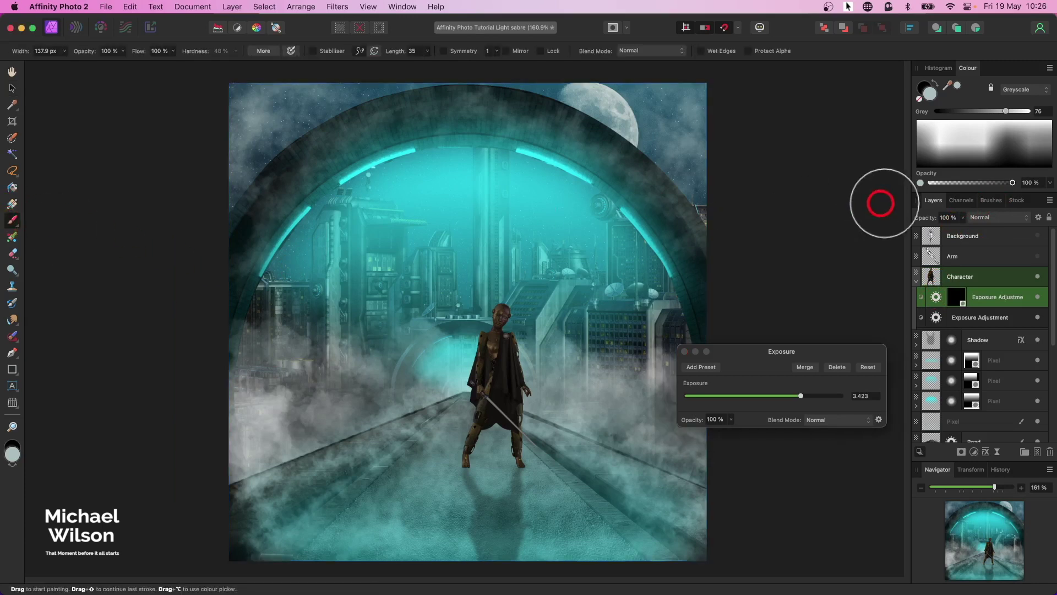
pyautogui.click(991, 202)
pyautogui.click(982, 214)
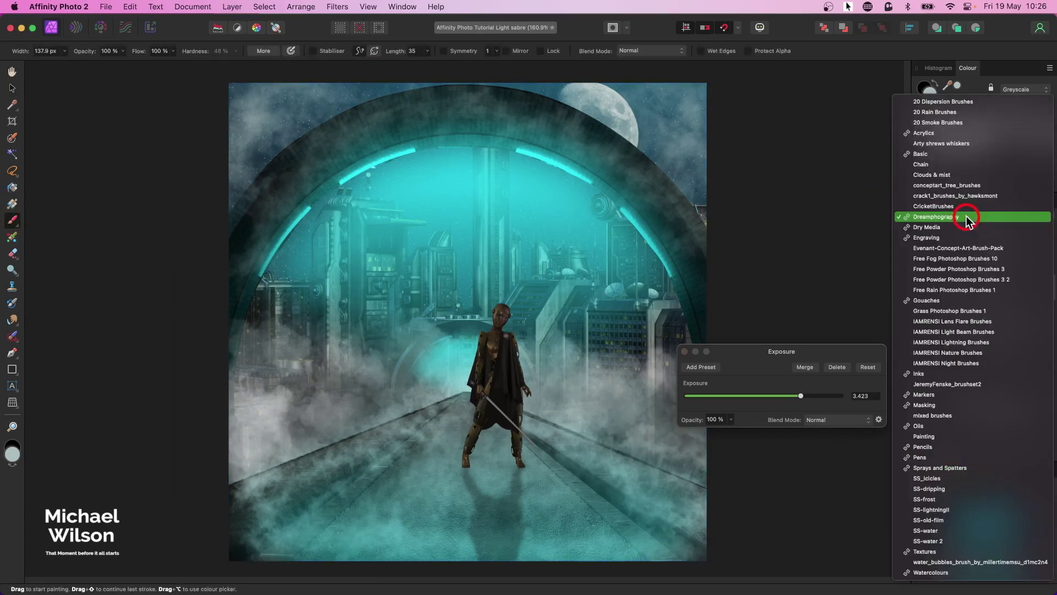
pyautogui.click(951, 156)
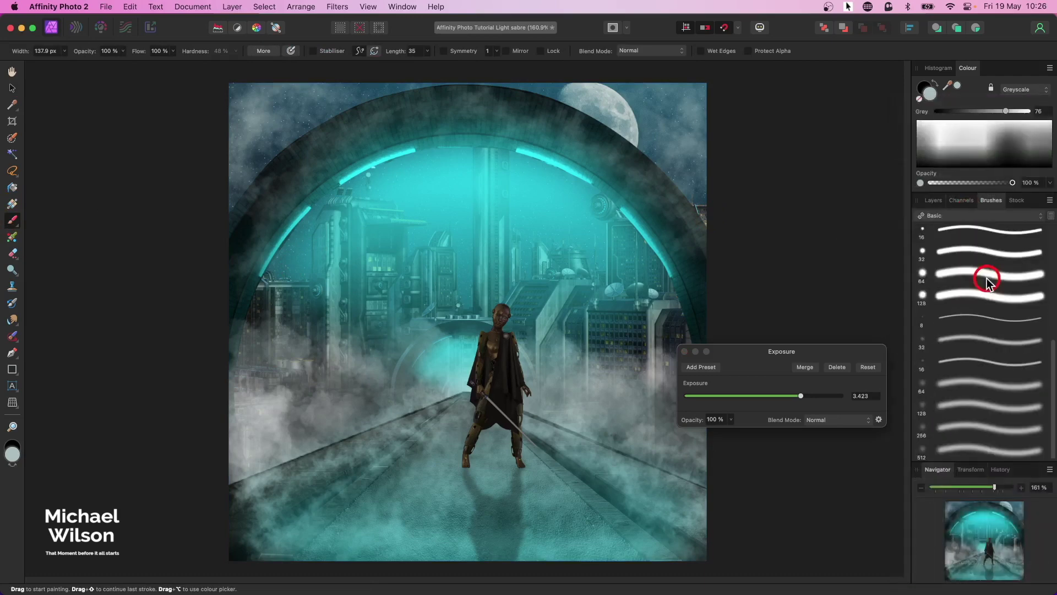
pyautogui.click(972, 408)
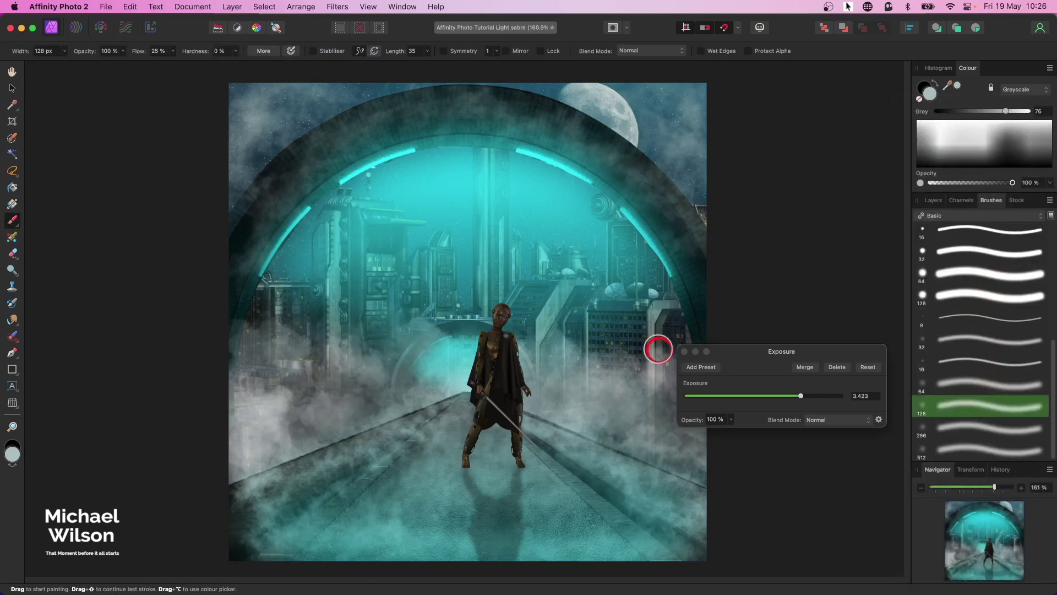
pyautogui.click(685, 352)
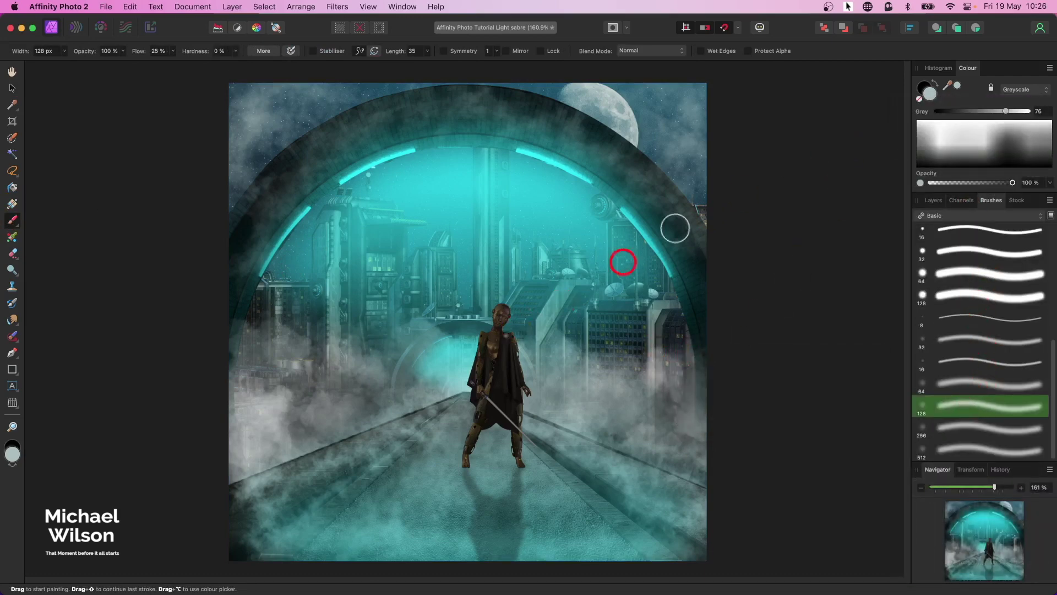
pyautogui.press('d')
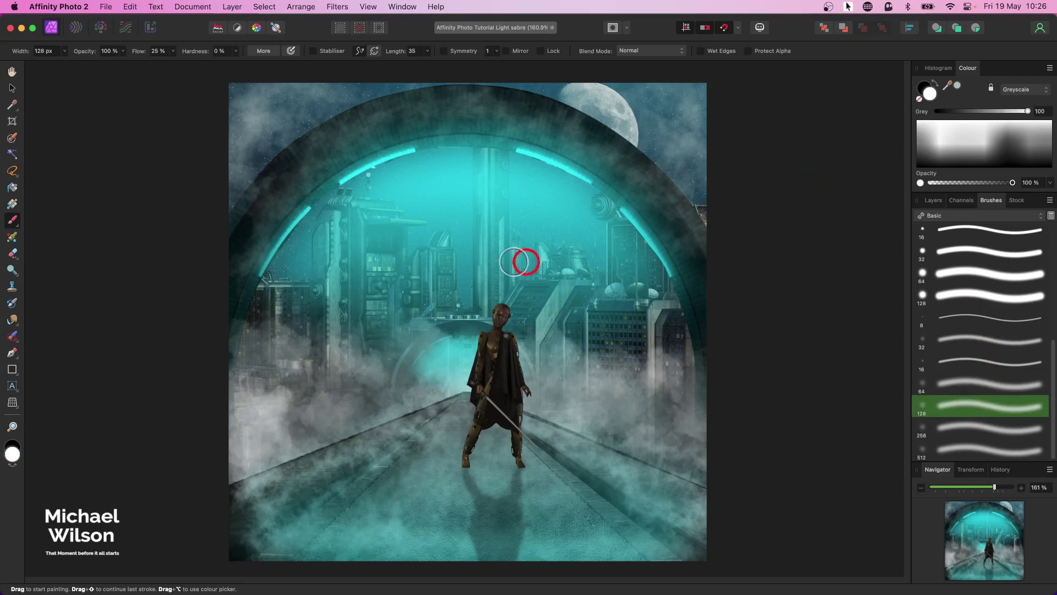
# Paint white on the Exposure mask with a 34.1 px brush at 30% flow to brighten the character's face, edges and sword.
pyautogui.press('super+2')
pyautogui.scroll(2, 510, 258)
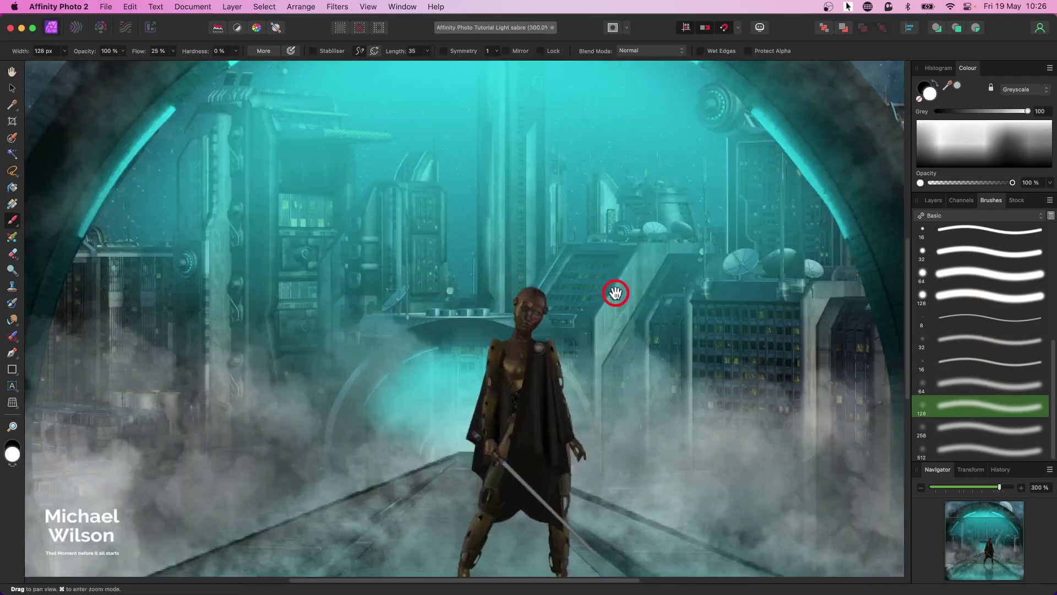
pyautogui.scroll(2, 545, 149)
pyautogui.press('[')
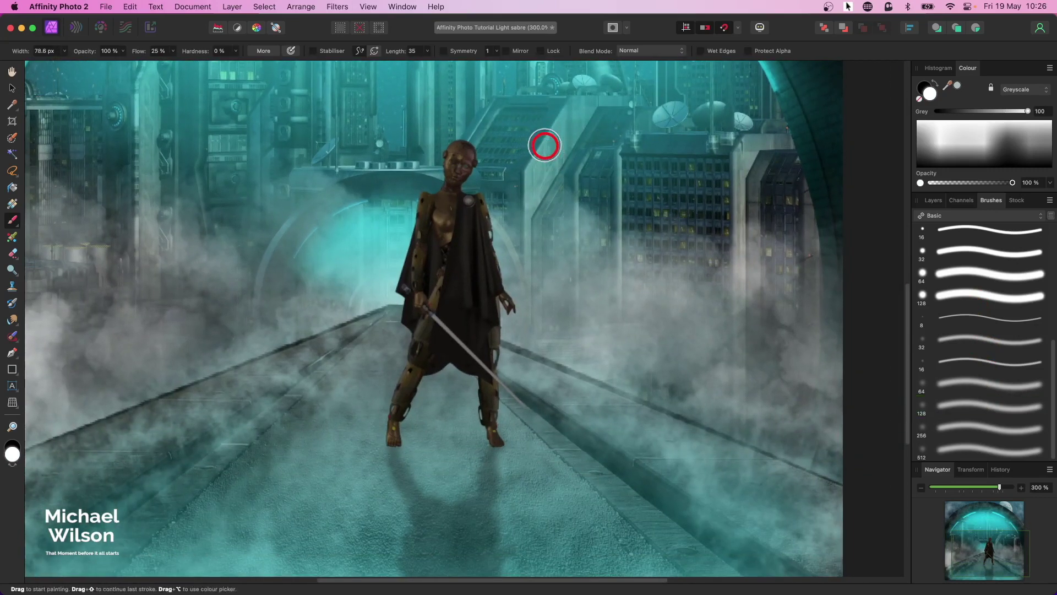
pyautogui.press(']')
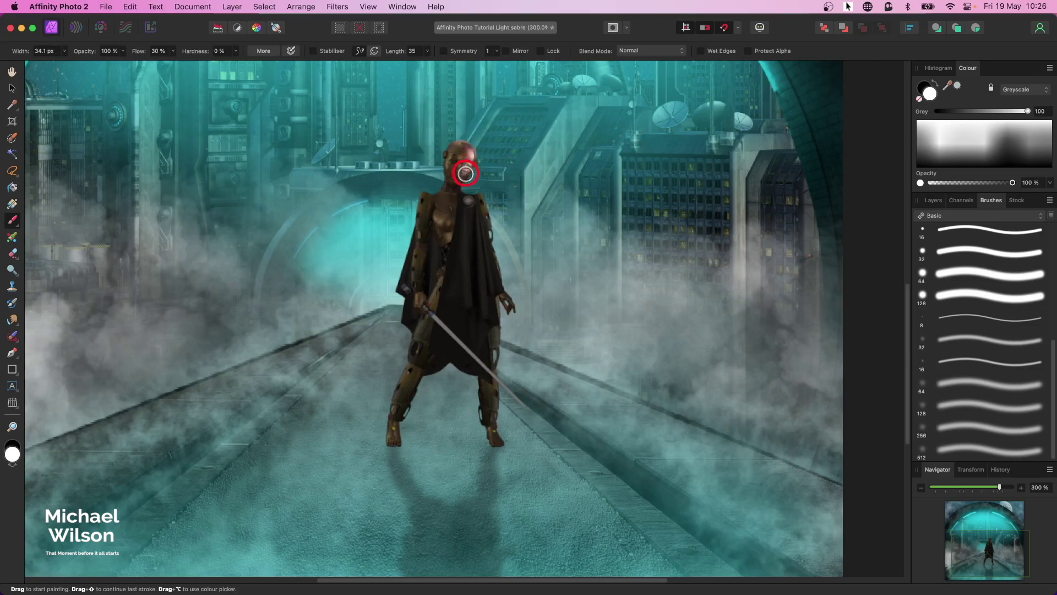
pyautogui.moveTo(492, 211)
pyautogui.mouseDown()
pyautogui.moveTo(505, 279)
pyautogui.moveTo(535, 315)
pyautogui.moveTo(505, 309)
pyautogui.moveTo(503, 420)
pyautogui.moveTo(475, 442)
pyautogui.moveTo(408, 429)
pyautogui.moveTo(425, 189)
pyautogui.moveTo(448, 134)
pyautogui.moveTo(461, 177)
pyautogui.moveTo(405, 255)
pyautogui.moveTo(413, 319)
pyautogui.moveTo(467, 347)
pyautogui.moveTo(745, 281)
pyautogui.mouseUp()
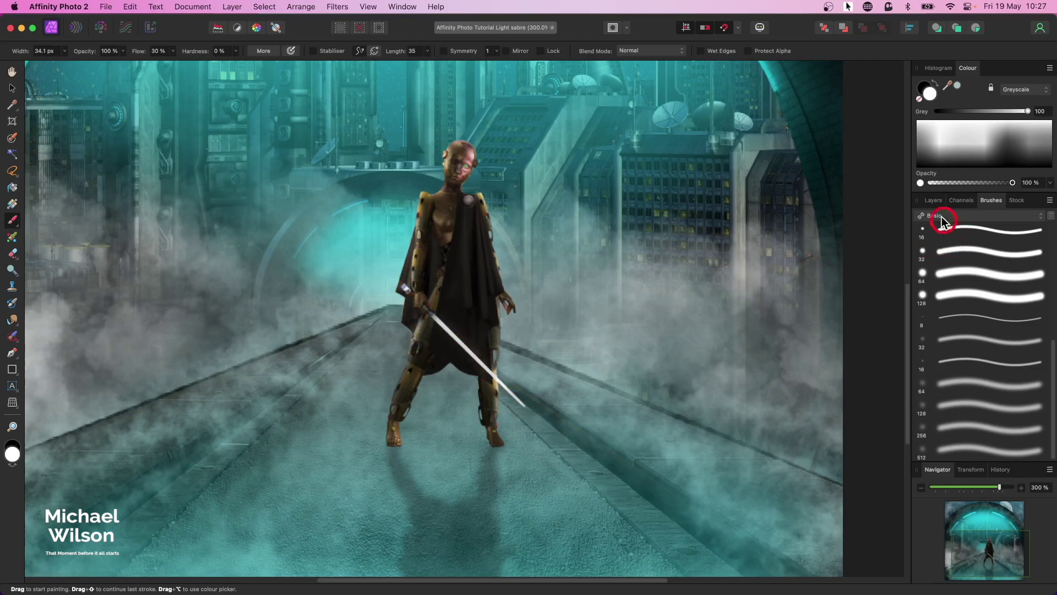
# Add a Recolour adjustment nested in the Character layer and set its hue to about 171.5°.
pyautogui.click(930, 202)
pyautogui.click(930, 280)
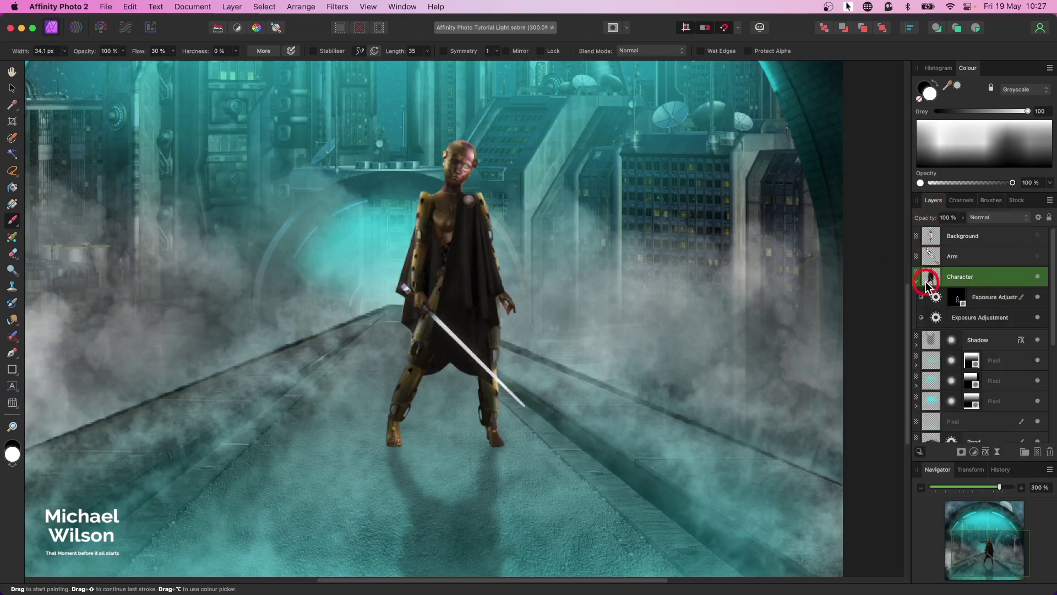
pyautogui.click(917, 282)
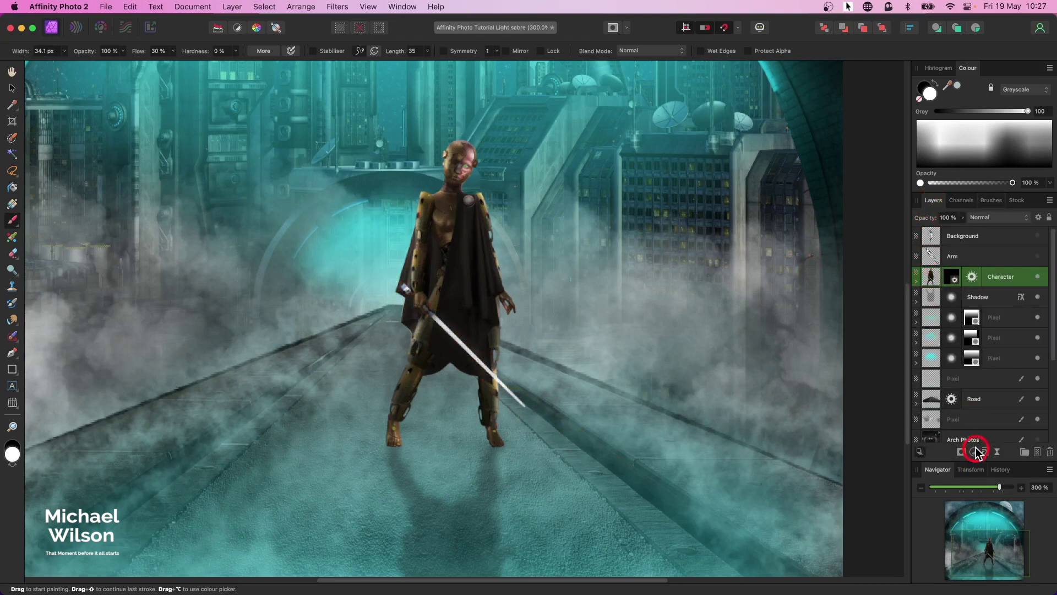
pyautogui.click(973, 451)
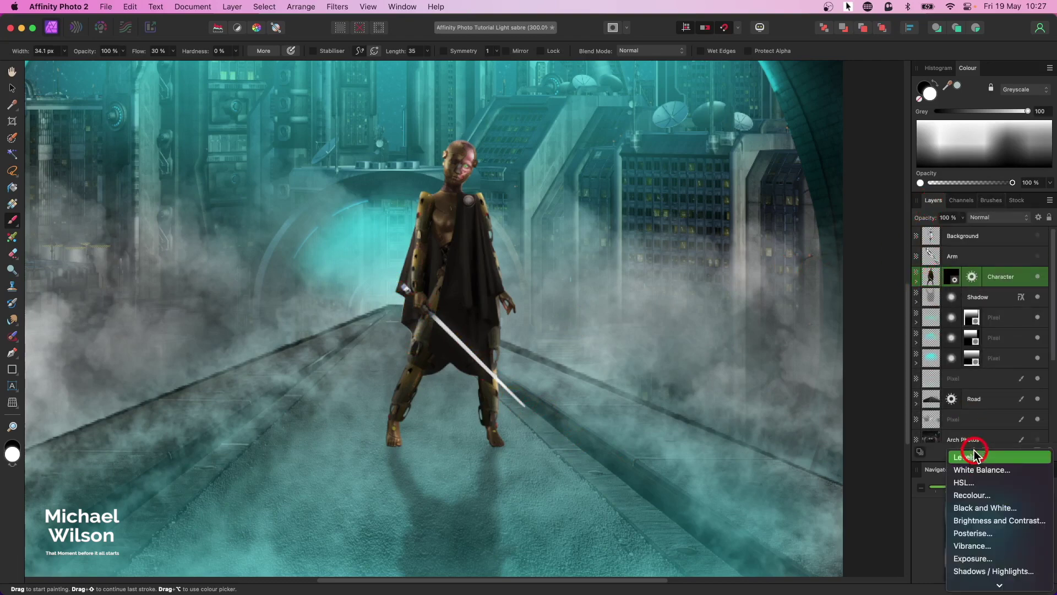
pyautogui.click(968, 495)
pyautogui.moveTo(934, 282); pyautogui.dragTo(932, 299)
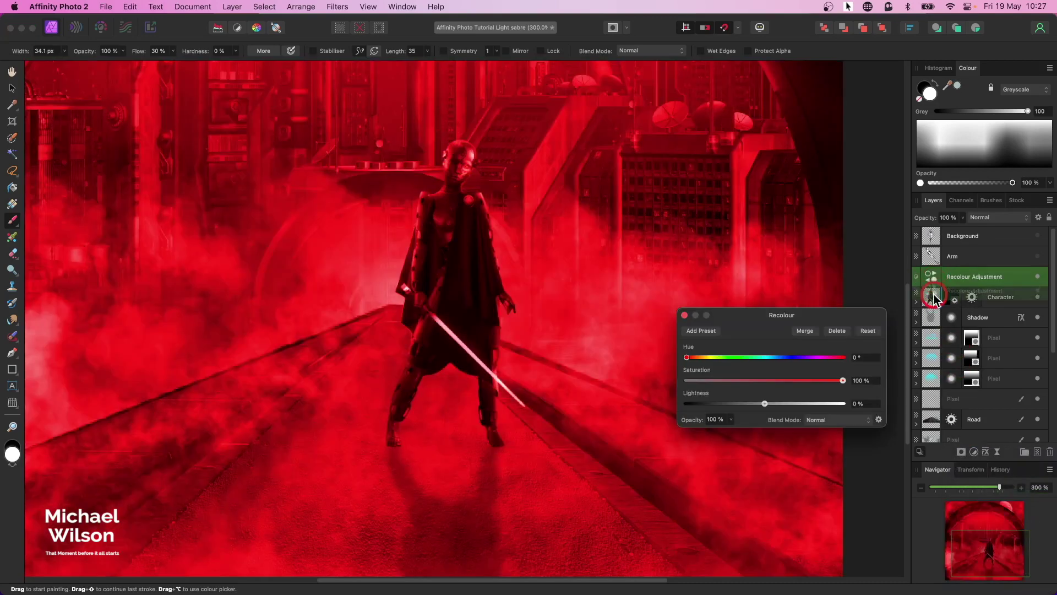
pyautogui.moveTo(690, 364); pyautogui.dragTo(764, 363)
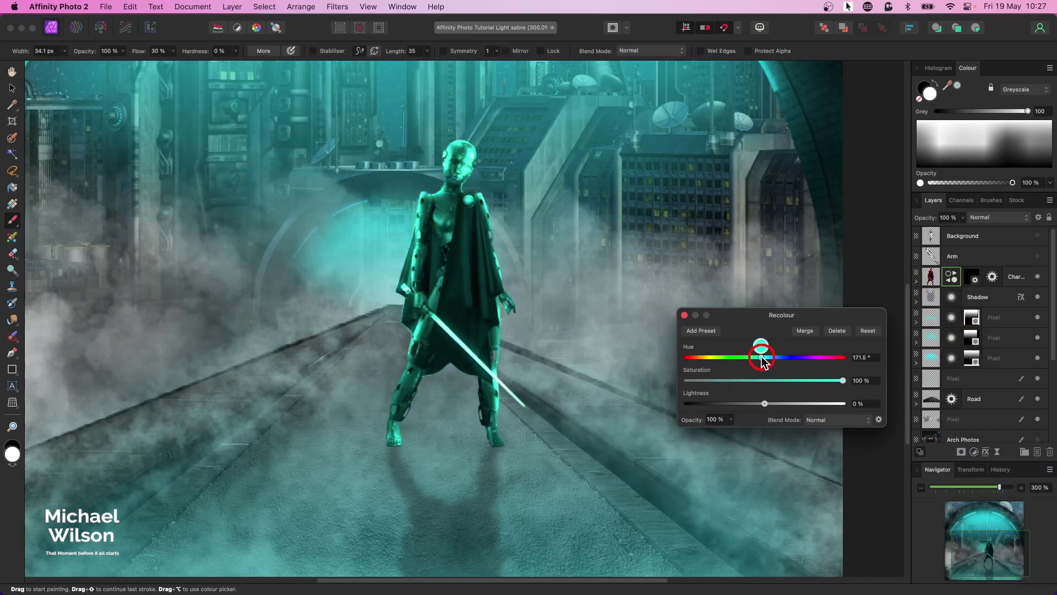
# Expand the Character layer, invert the Recolour adjustment so its mask is black, and close its settings.
pyautogui.click(916, 281)
pyautogui.click(936, 297)
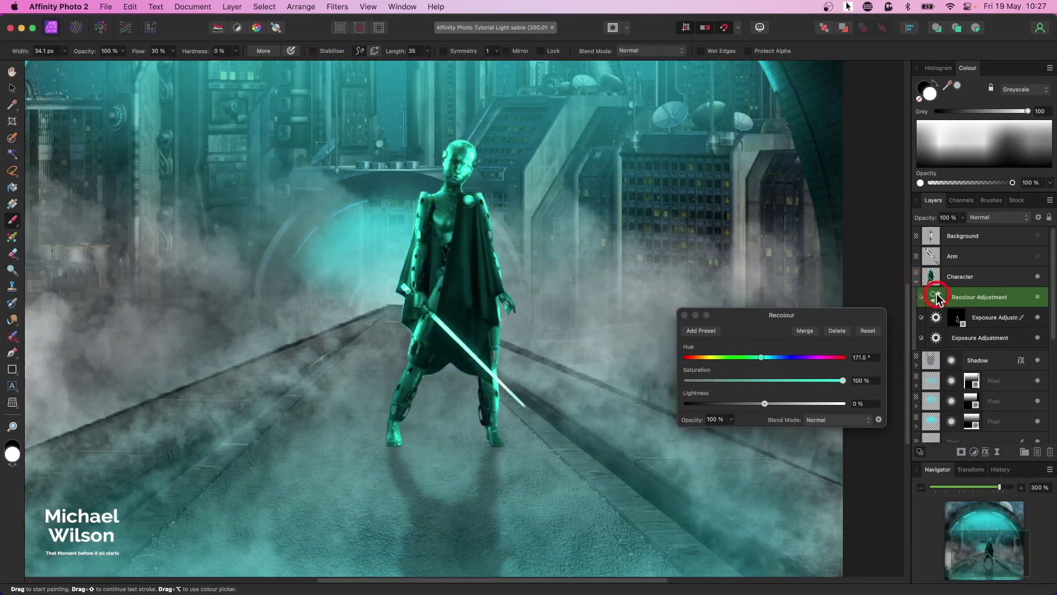
pyautogui.click(936, 297)
pyautogui.press('super+shift+h')
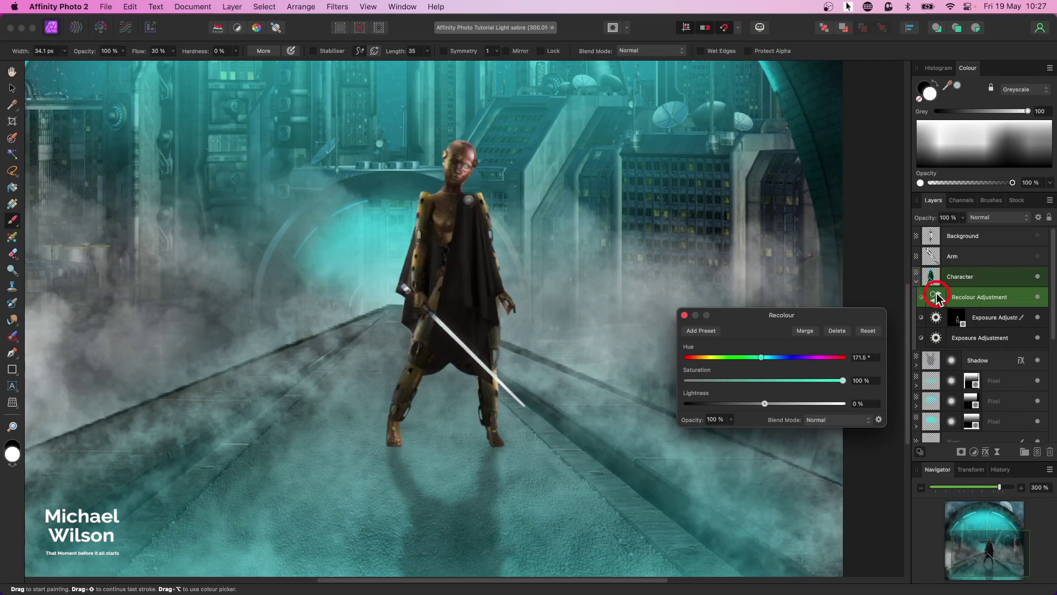
pyautogui.click(684, 316)
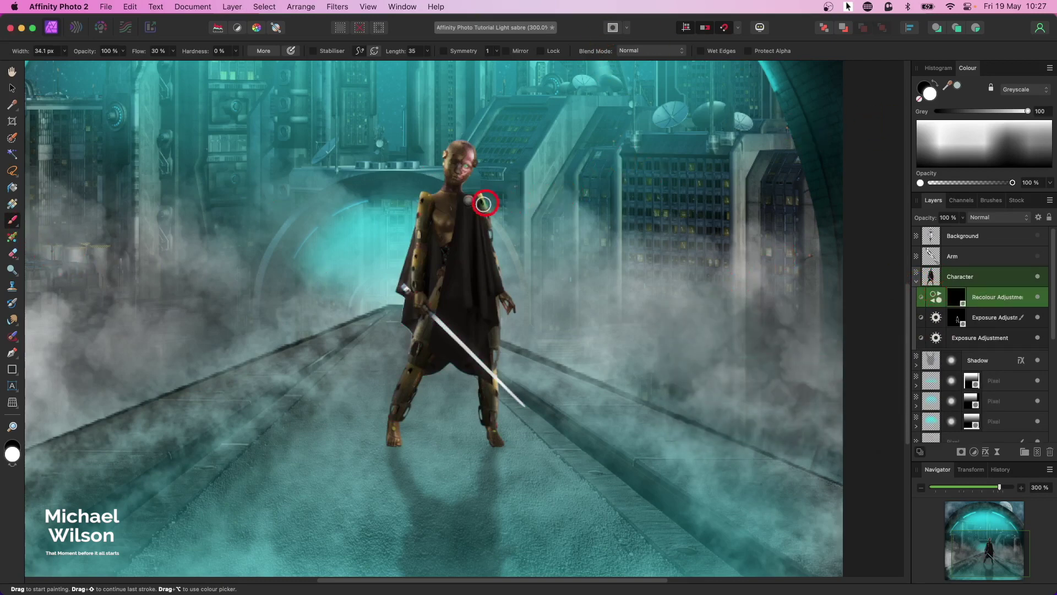
# Paint the recolour onto the character's edges at 34.1 px, then softly over the body with a 119.9 px brush at 10% flow.
pyautogui.moveTo(493, 212); pyautogui.dragTo(545, 399)
pyautogui.moveTo(466, 182)
pyautogui.mouseDown()
pyautogui.moveTo(471, 153)
pyautogui.moveTo(437, 158)
pyautogui.moveTo(413, 200)
pyautogui.moveTo(390, 389)
pyautogui.moveTo(505, 383)
pyautogui.moveTo(491, 186)
pyautogui.mouseUp()
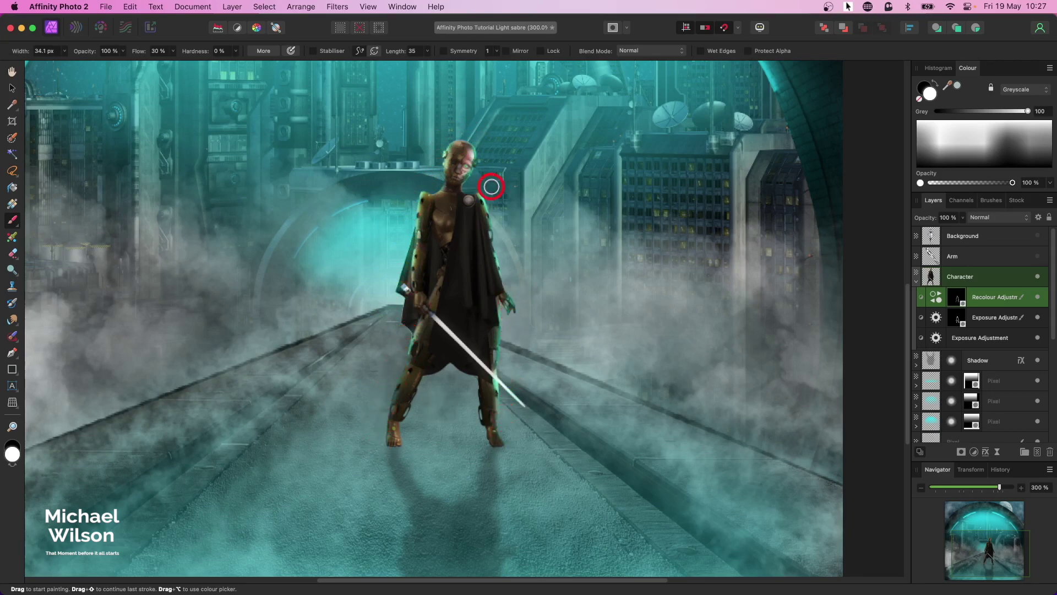
pyautogui.press(']')
pyautogui.press(']')
pyautogui.press(']')
pyautogui.press(']')
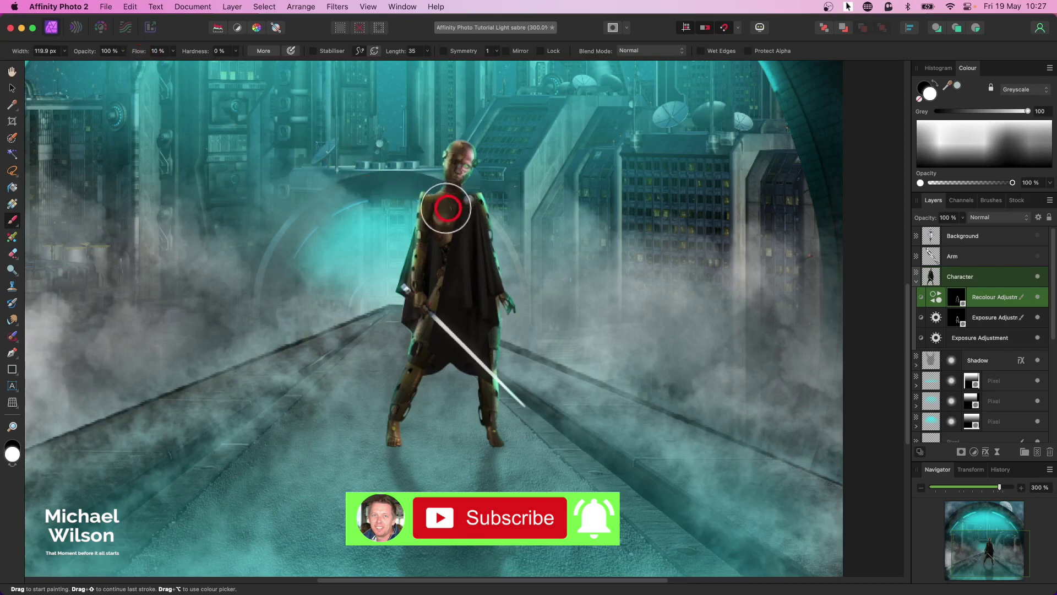
pyautogui.moveTo(442, 204)
pyautogui.mouseDown()
pyautogui.moveTo(464, 272)
pyautogui.moveTo(453, 282)
pyautogui.moveTo(420, 212)
pyautogui.moveTo(423, 262)
pyautogui.moveTo(464, 263)
pyautogui.moveTo(465, 244)
pyautogui.moveTo(488, 326)
pyautogui.moveTo(436, 336)
pyautogui.moveTo(422, 357)
pyautogui.moveTo(462, 213)
pyautogui.moveTo(439, 171)
pyautogui.moveTo(446, 154)
pyautogui.moveTo(473, 186)
pyautogui.mouseUp()
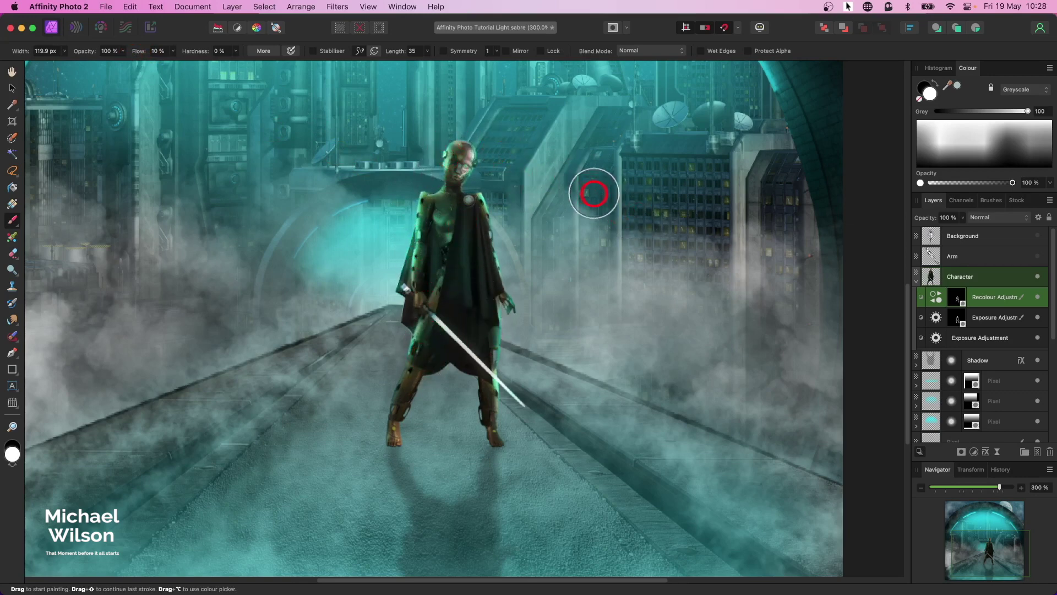
pyautogui.press('super+0')
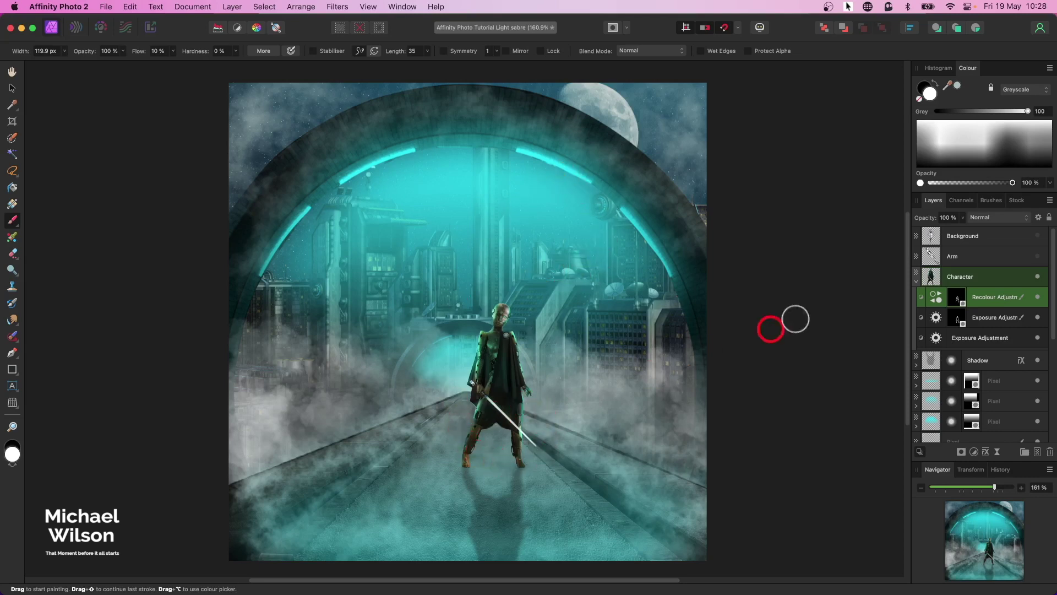
# Collapse the Character layer and add a new pixel layer above it with the Glow blend mode.
pyautogui.click(917, 283)
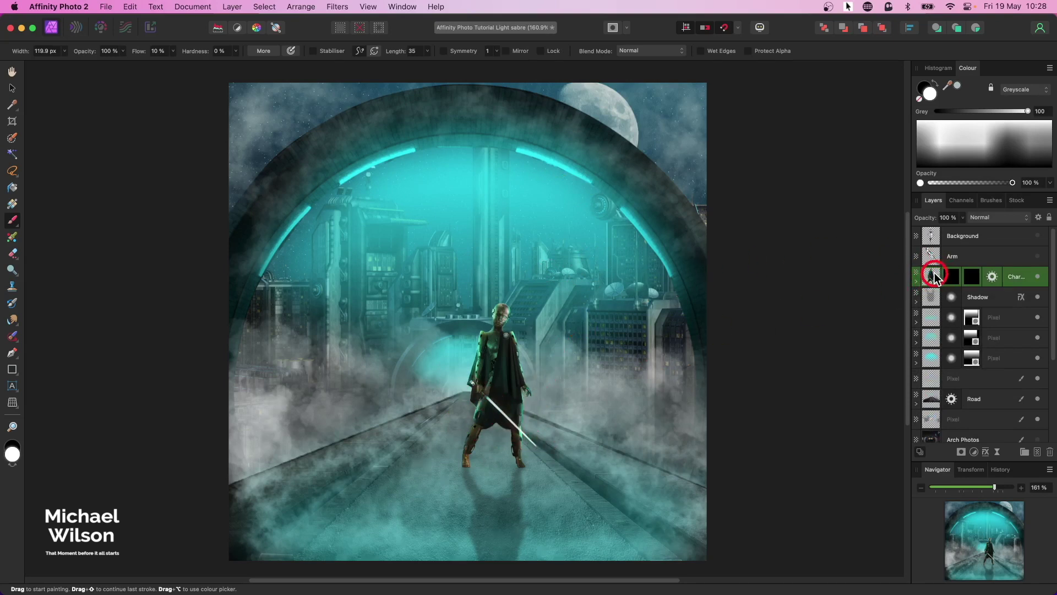
pyautogui.click(1038, 453)
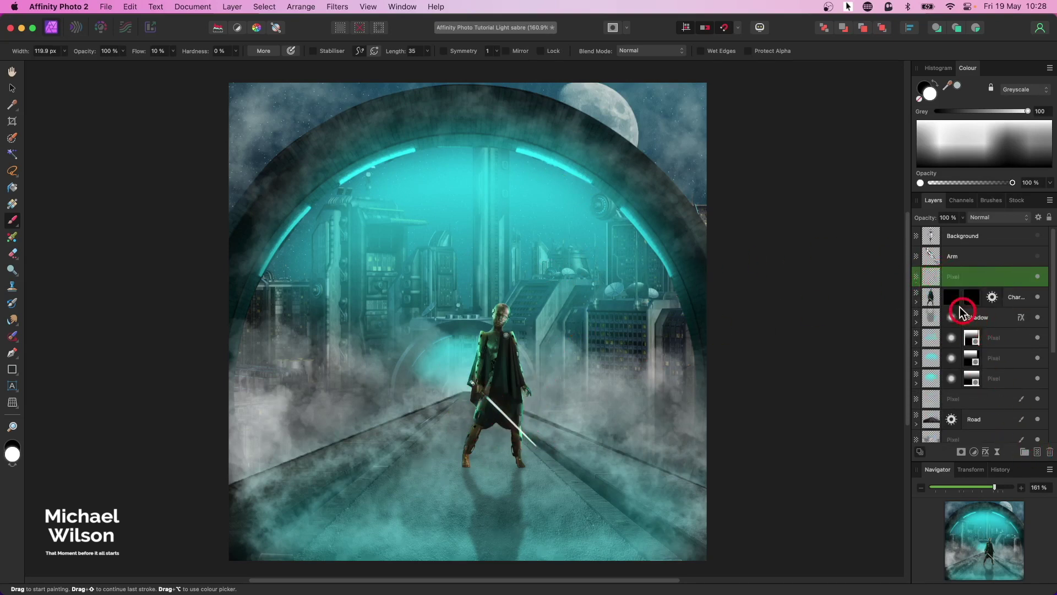
pyautogui.click(986, 218)
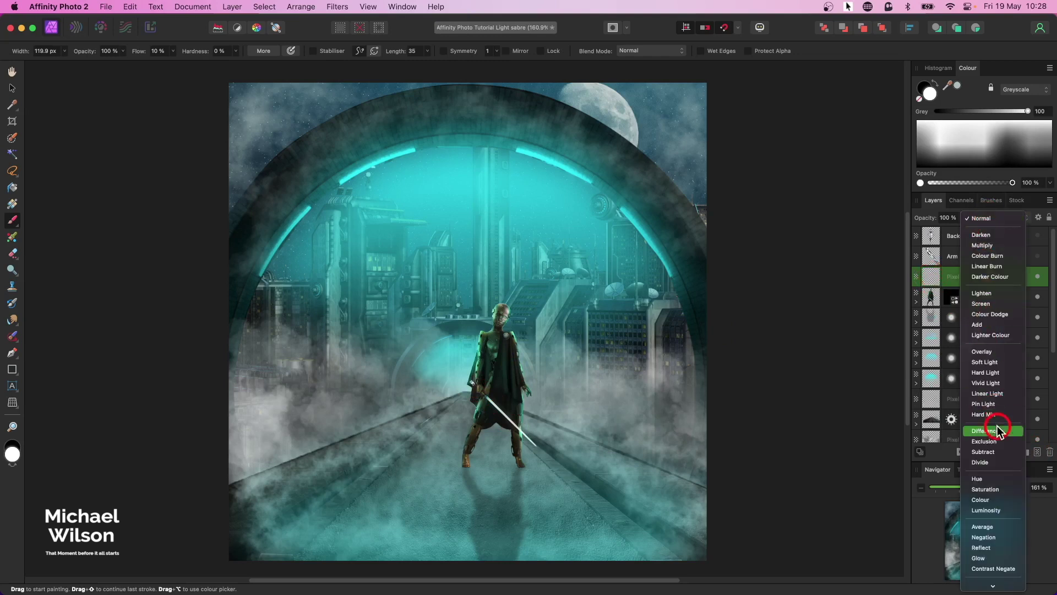
pyautogui.click(985, 558)
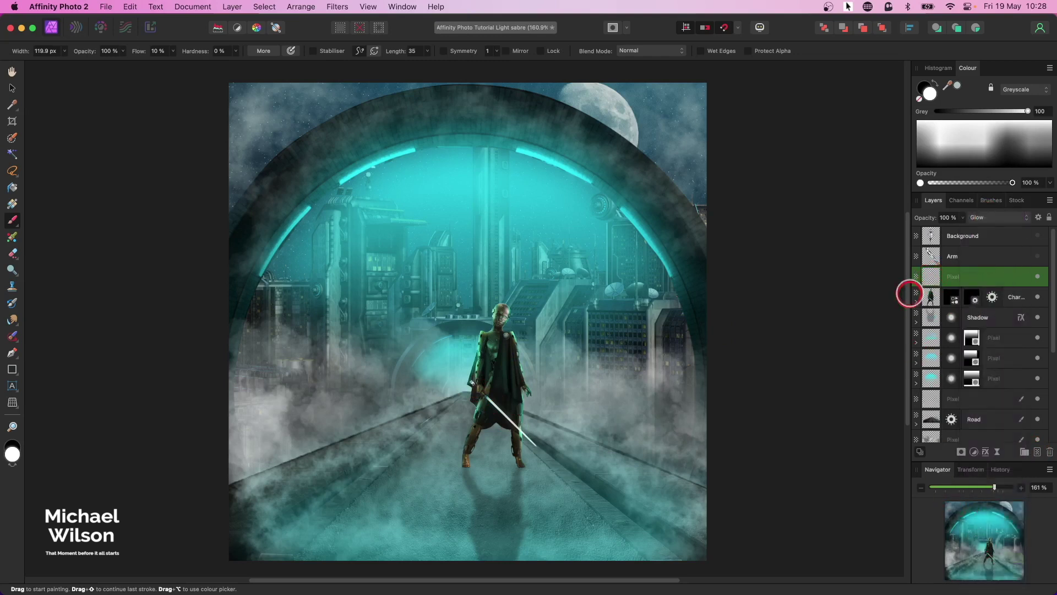
# Set the painting colour to bright green, hex 6AEF03.
pyautogui.click(931, 95)
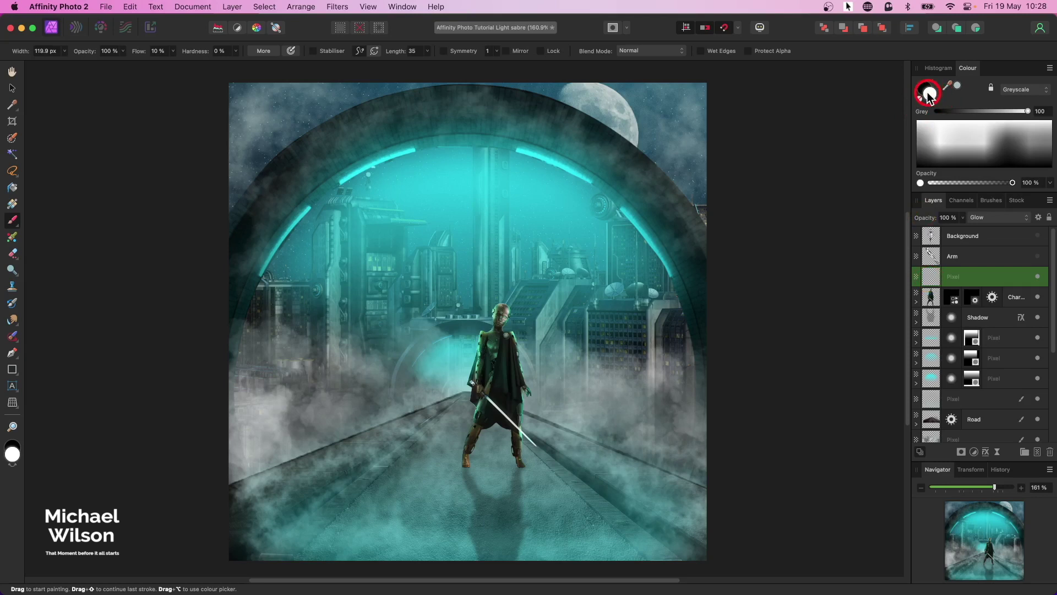
pyautogui.click(929, 96)
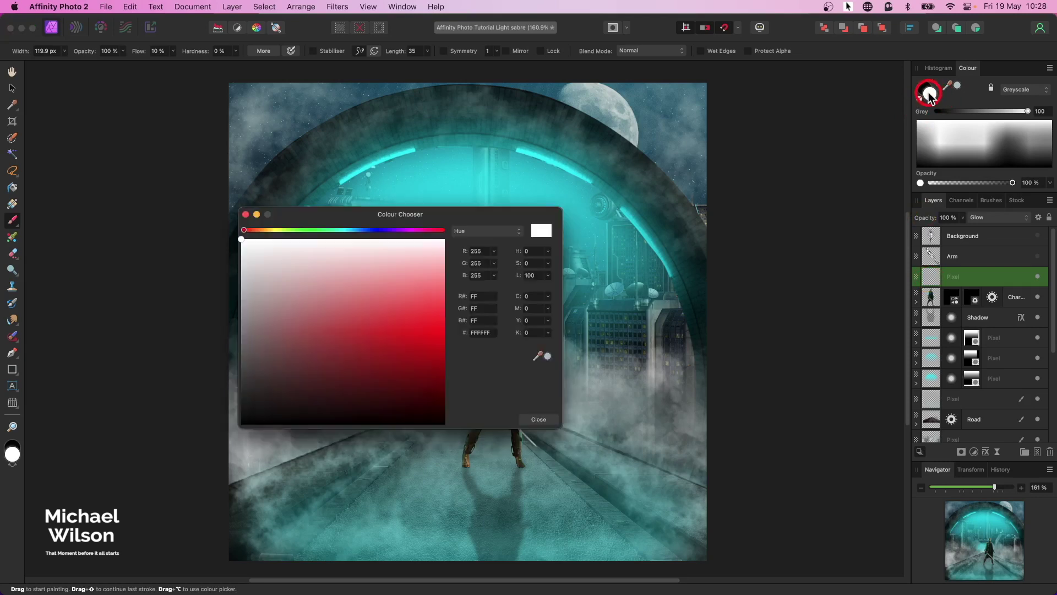
pyautogui.click(297, 230)
pyautogui.moveTo(325, 337); pyautogui.dragTo(439, 335)
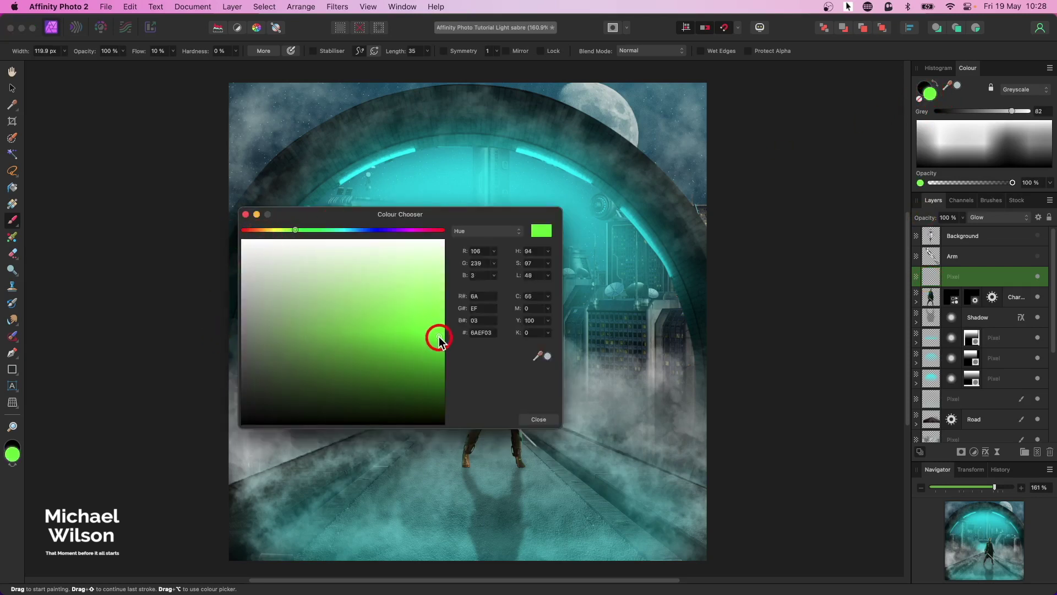
pyautogui.click(246, 215)
# Take the soft 256 px Basic brush, reduce it to 36.4 px at 30% flow, and paint a straight green stroke along the sword blade.
pyautogui.click(991, 201)
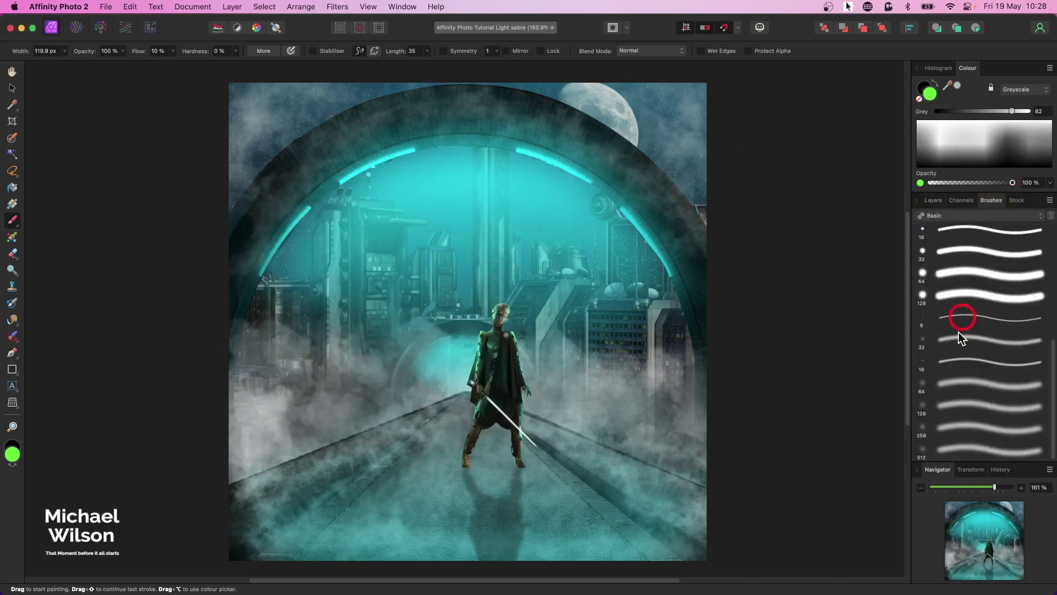
pyautogui.click(968, 429)
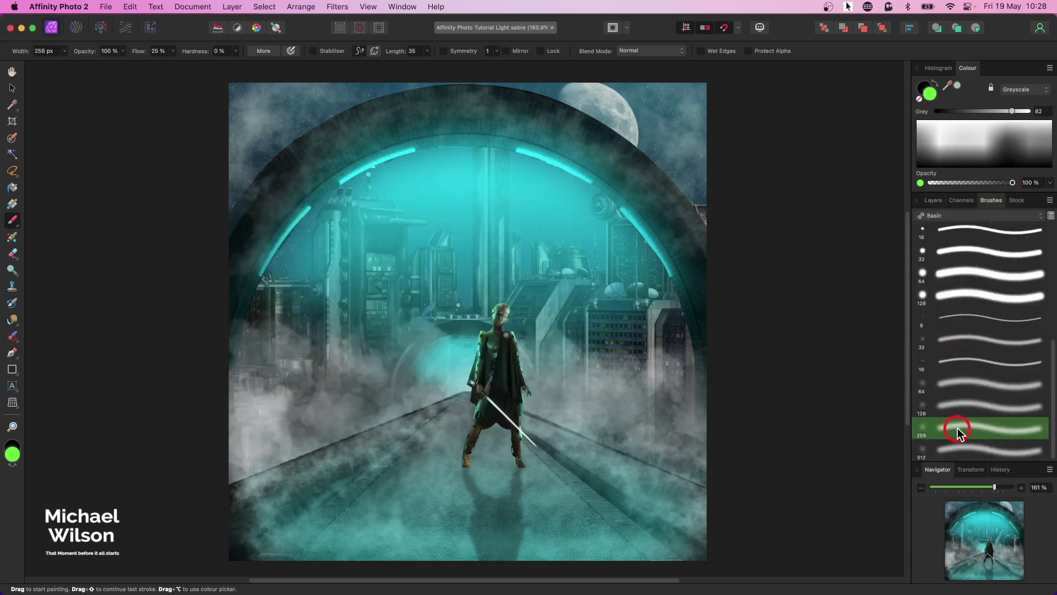
pyautogui.click(935, 201)
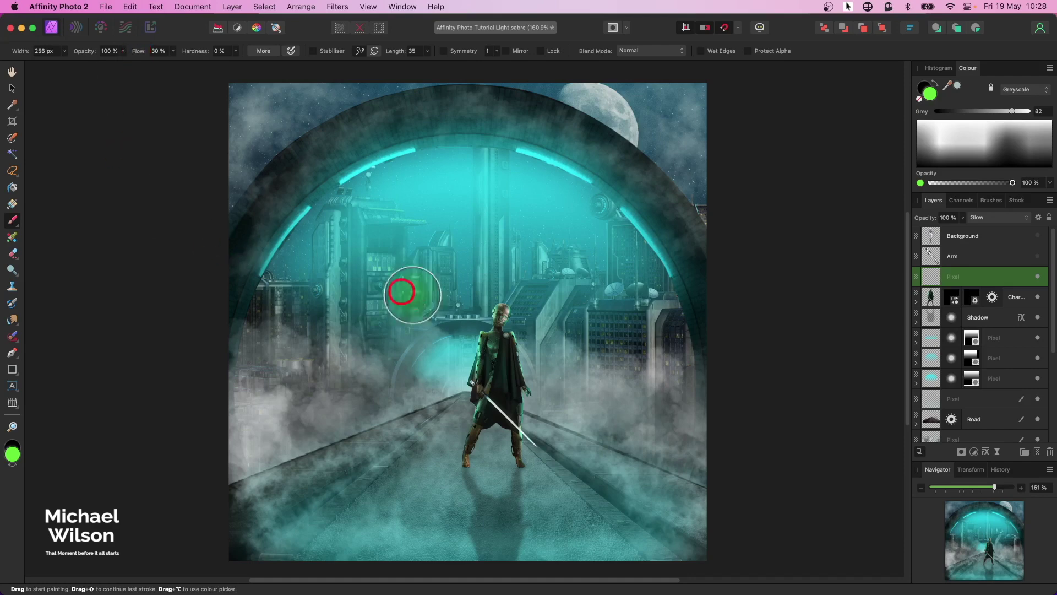
pyautogui.scroll(5, 464, 337)
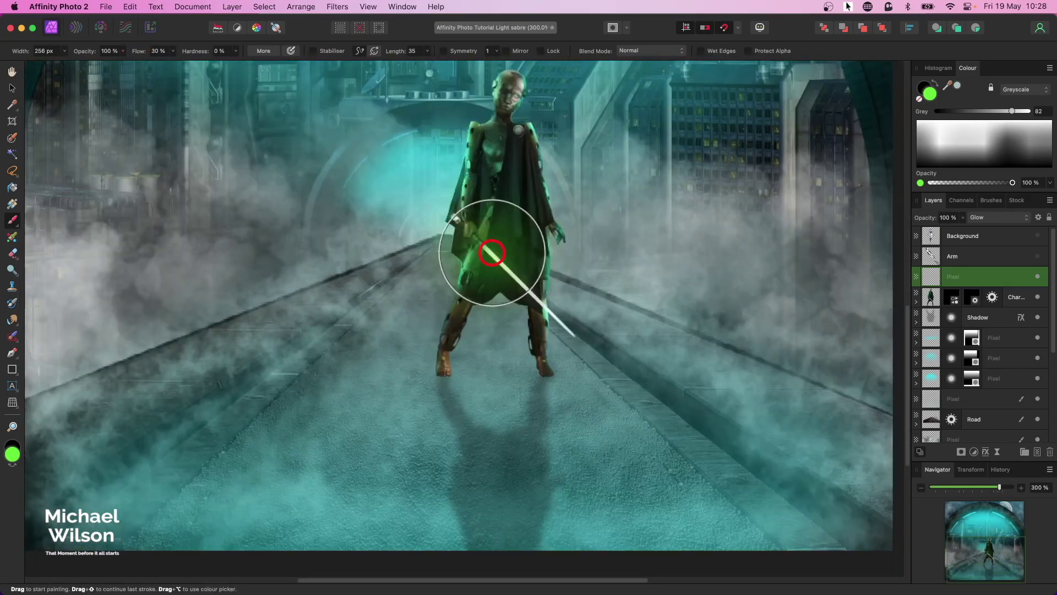
pyautogui.moveTo(492, 254); pyautogui.dragTo(491, 253)
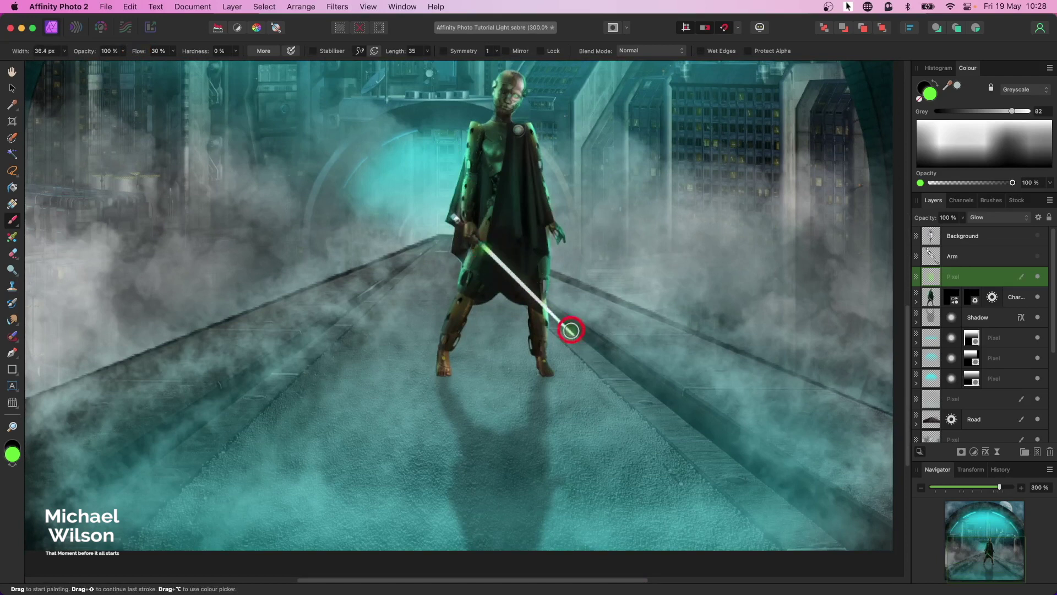
pyautogui.keyDown('shift'); pyautogui.click(574, 338); pyautogui.keyUp('shift')
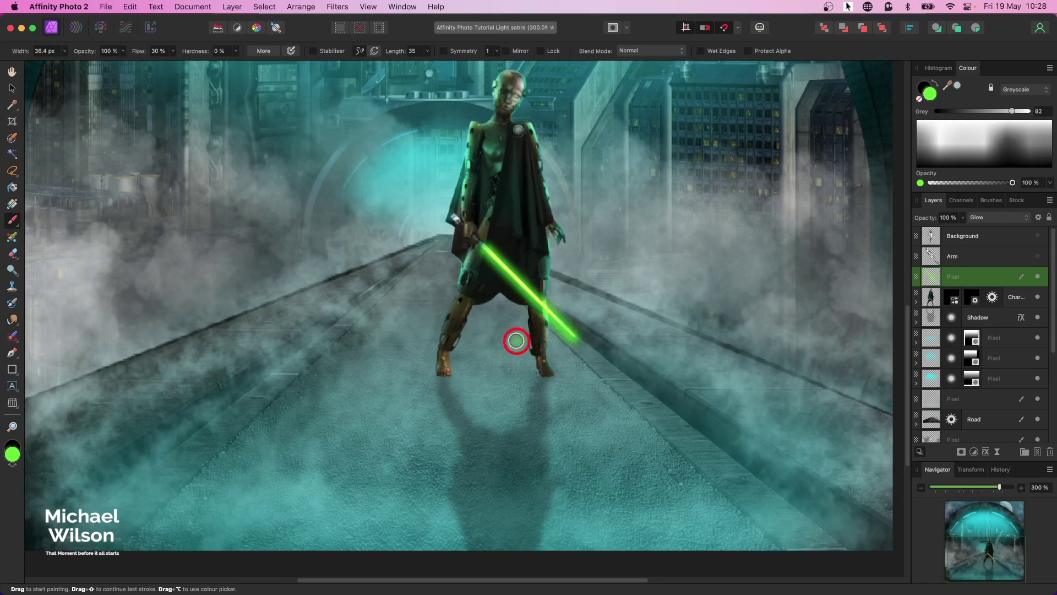
# Enlarge the brush to 111.4 px at 15% flow and paint a wider straight green glow along the sword blade.
pyautogui.press(']')
pyautogui.press(']')
pyautogui.press(']')
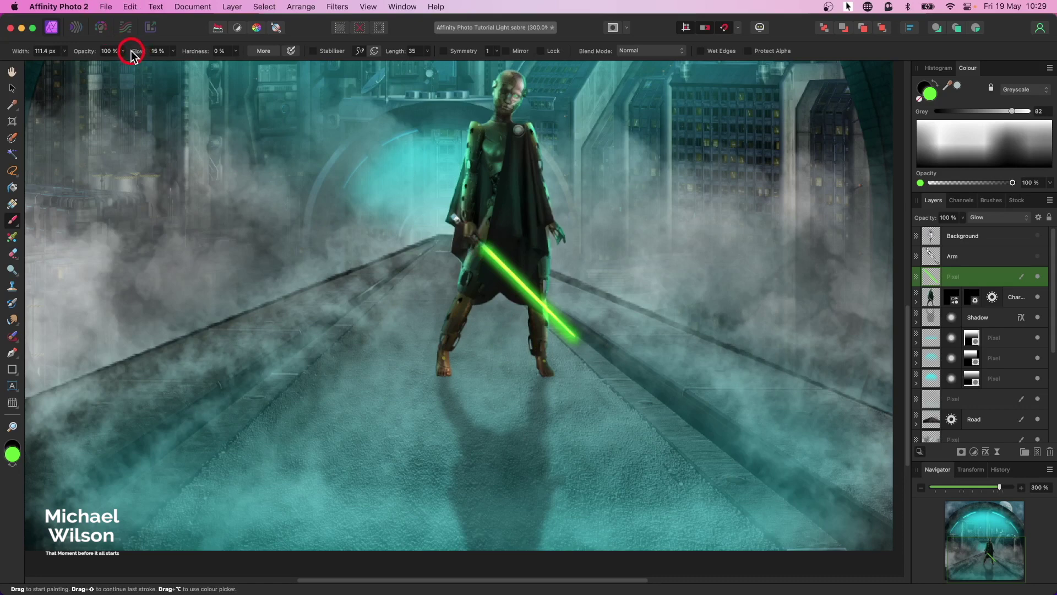
pyautogui.click(483, 248)
pyautogui.keyDown('shift'); pyautogui.click(573, 354); pyautogui.keyUp('shift')
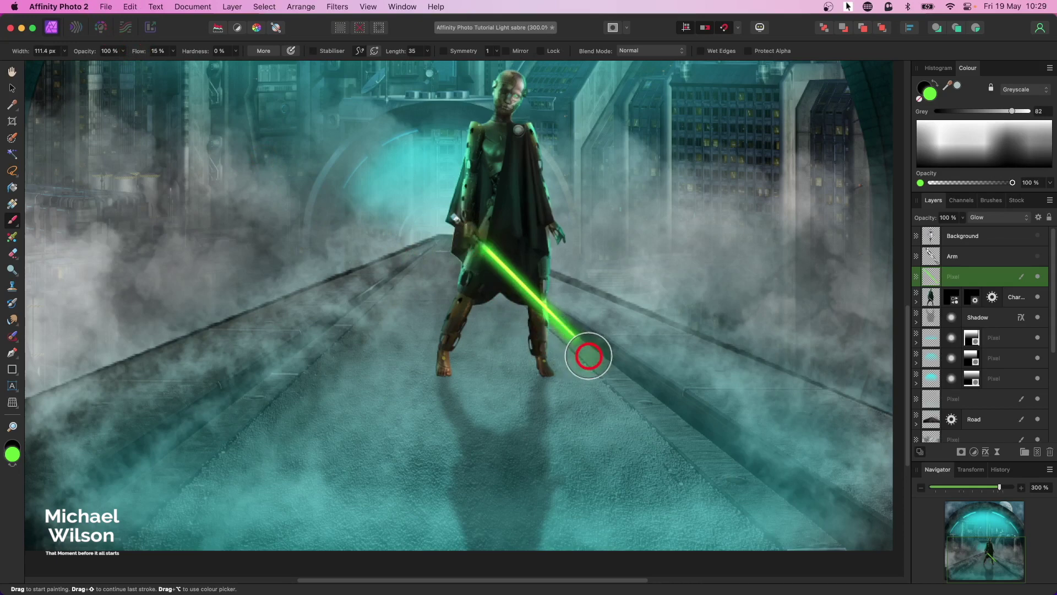
pyautogui.keyDown('shift'); pyautogui.click(587, 355); pyautogui.keyUp('shift')
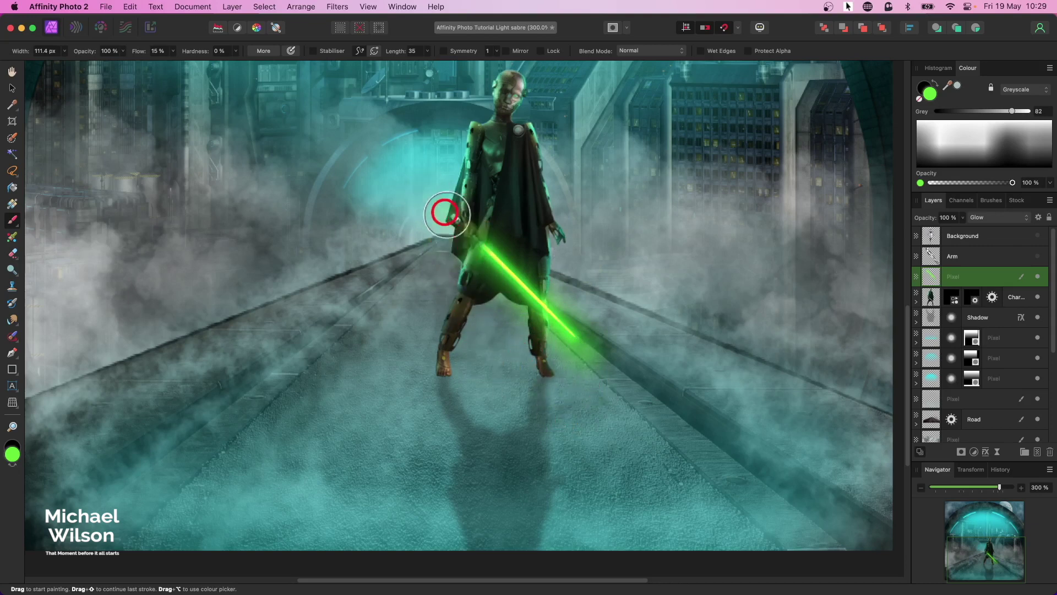
# Lower the brush opacity to 15% and paint faint green light on the ground around the character's feet.
pyautogui.moveTo(77, 51); pyautogui.dragTo(62, 55)
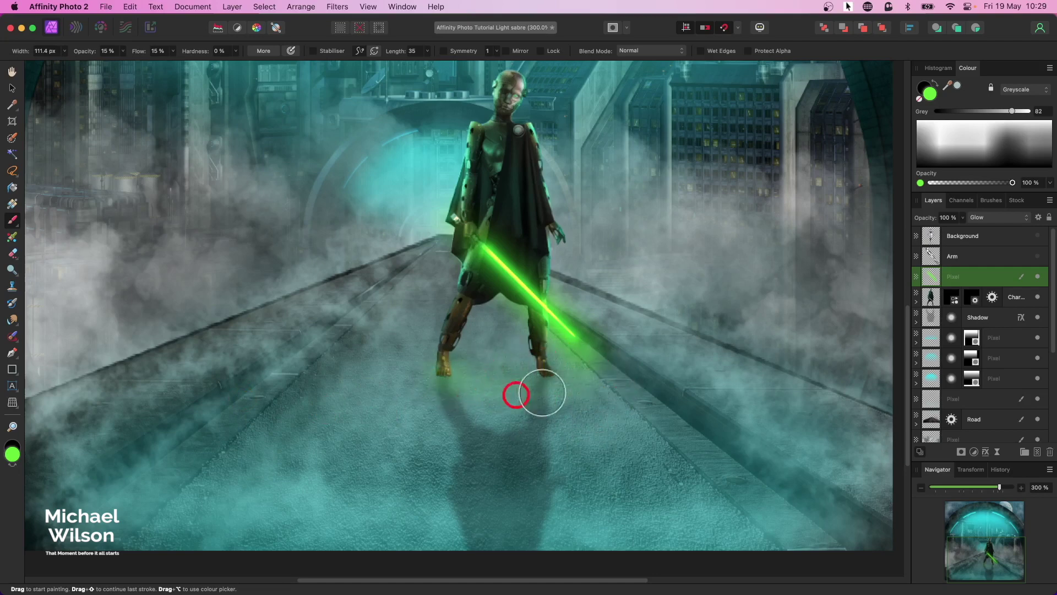
pyautogui.press('super+0')
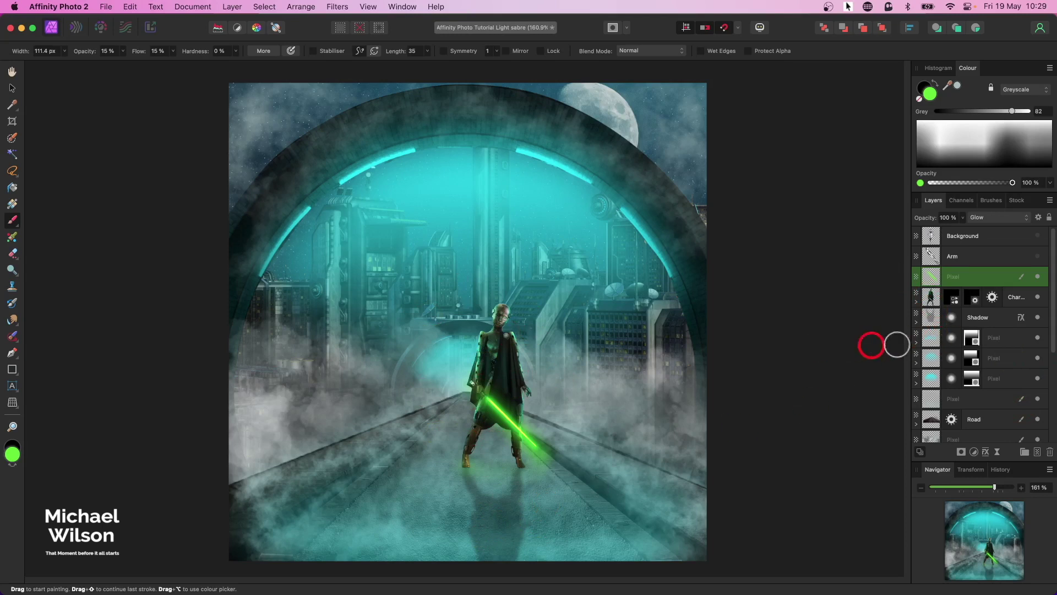
pyautogui.scroll(-2, 1002, 327)
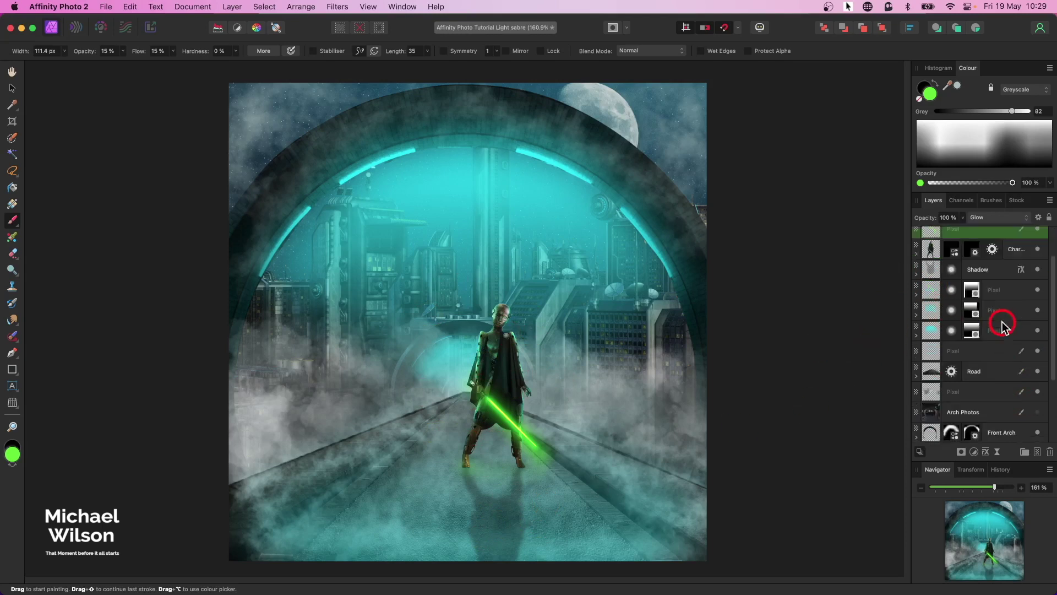
# Preview the robot on the Background layer, hide it again, and show the Arm layer instead.
pyautogui.scroll(2, 1003, 327)
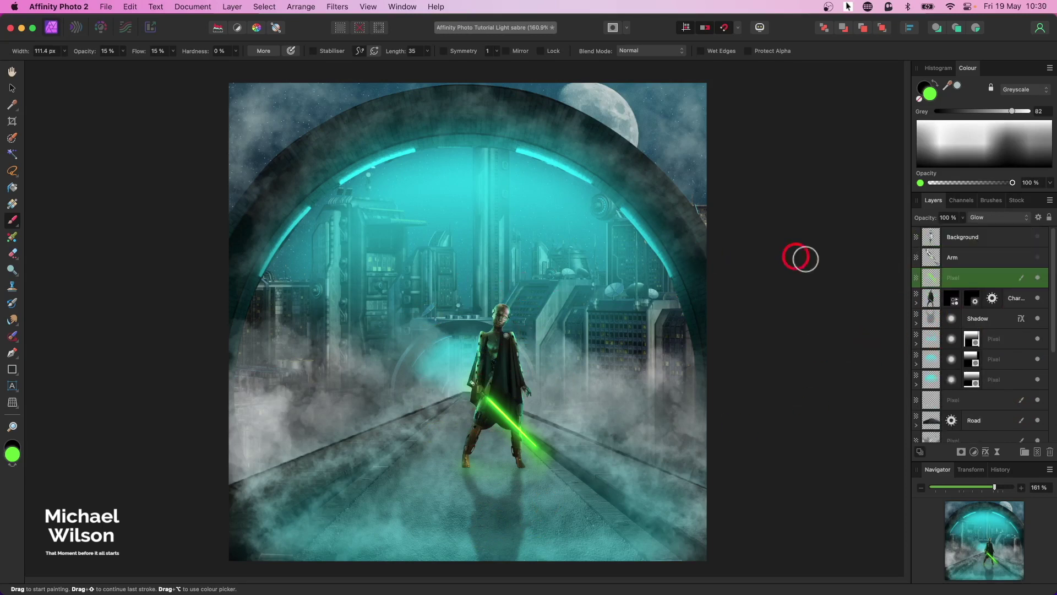
pyautogui.click(1038, 236)
pyautogui.click(1009, 237)
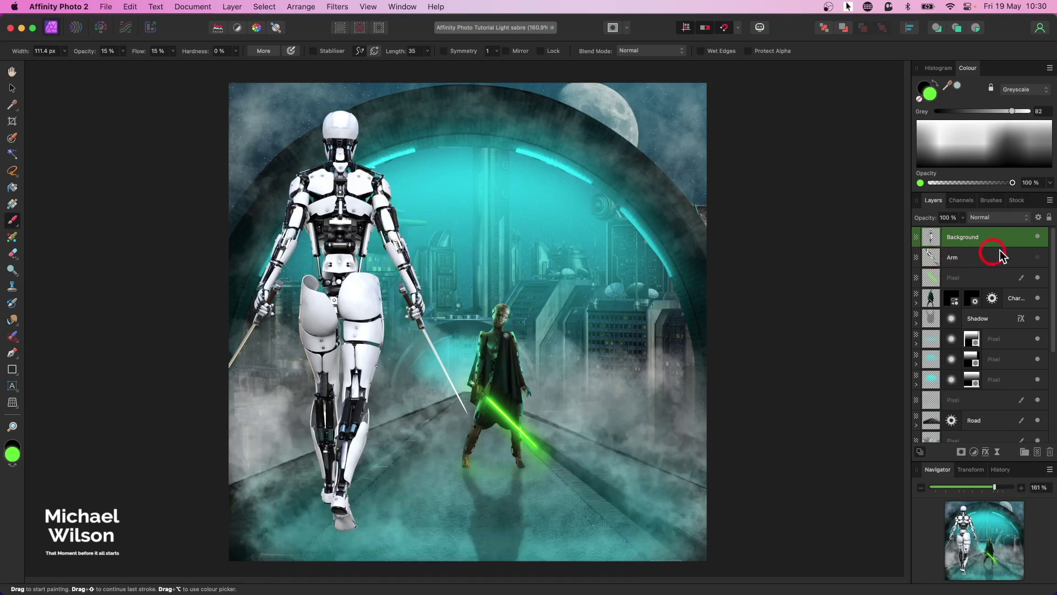
pyautogui.click(1038, 237)
pyautogui.click(1038, 257)
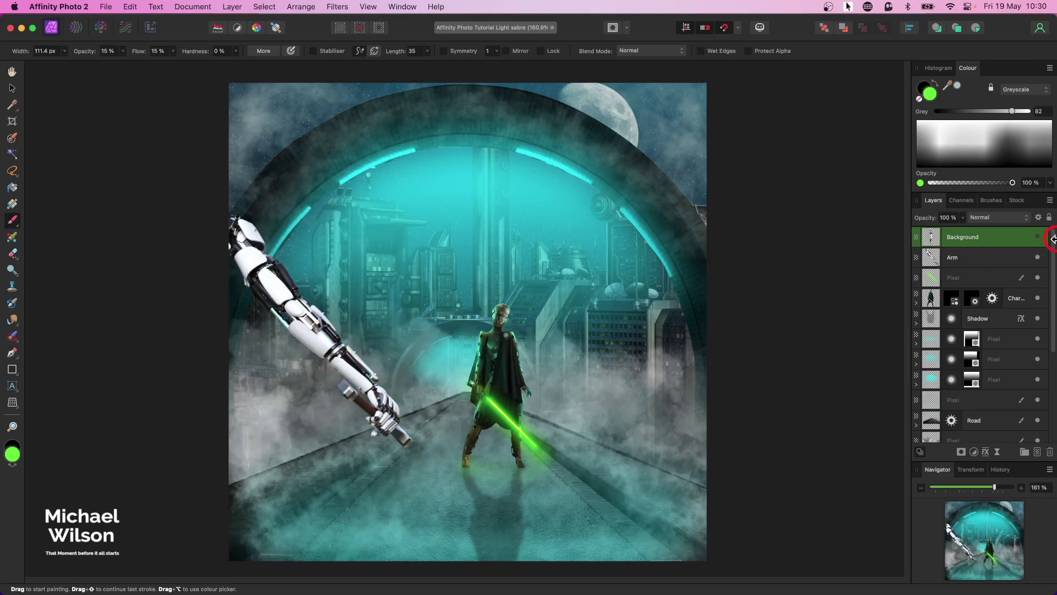
# Add an Exposure adjustment clipped to the Arm layer and darken the arm to an exposure of -3.644.
pyautogui.click(958, 260)
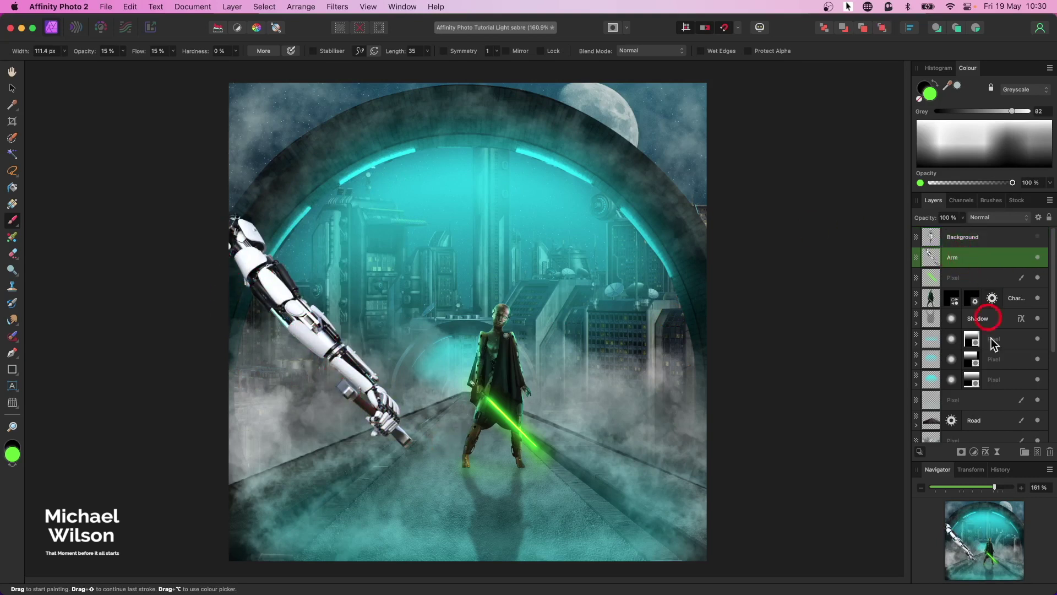
pyautogui.click(974, 451)
pyautogui.click(973, 559)
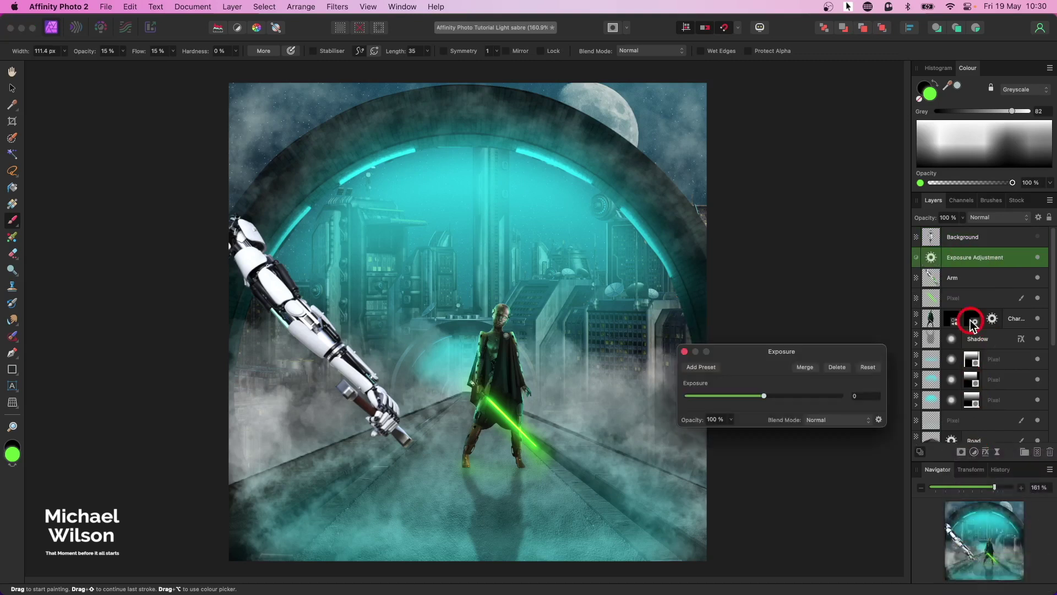
pyautogui.moveTo(930, 257); pyautogui.dragTo(929, 278)
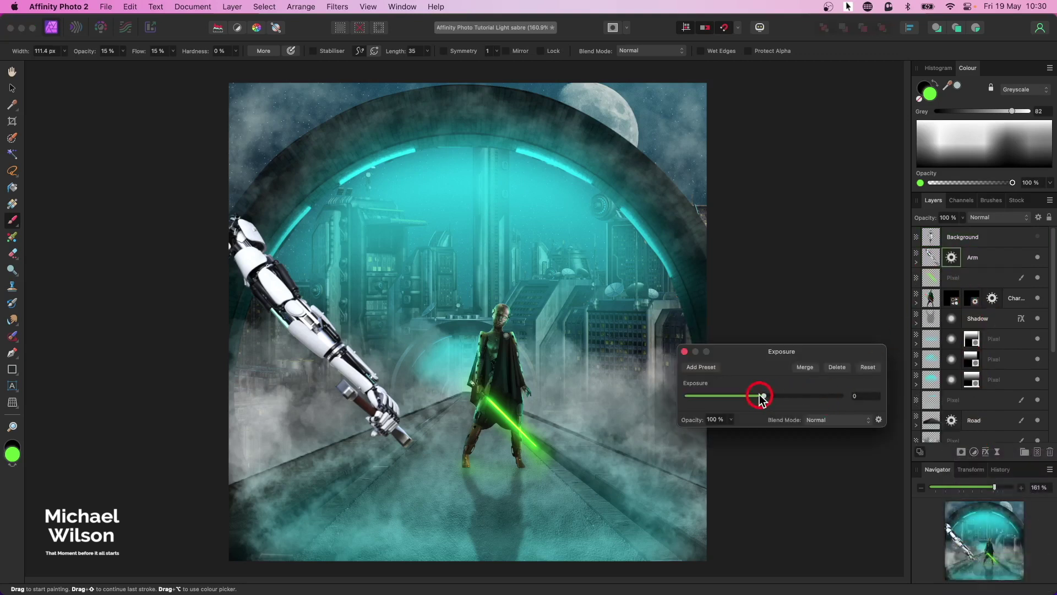
pyautogui.moveTo(762, 397); pyautogui.dragTo(723, 397)
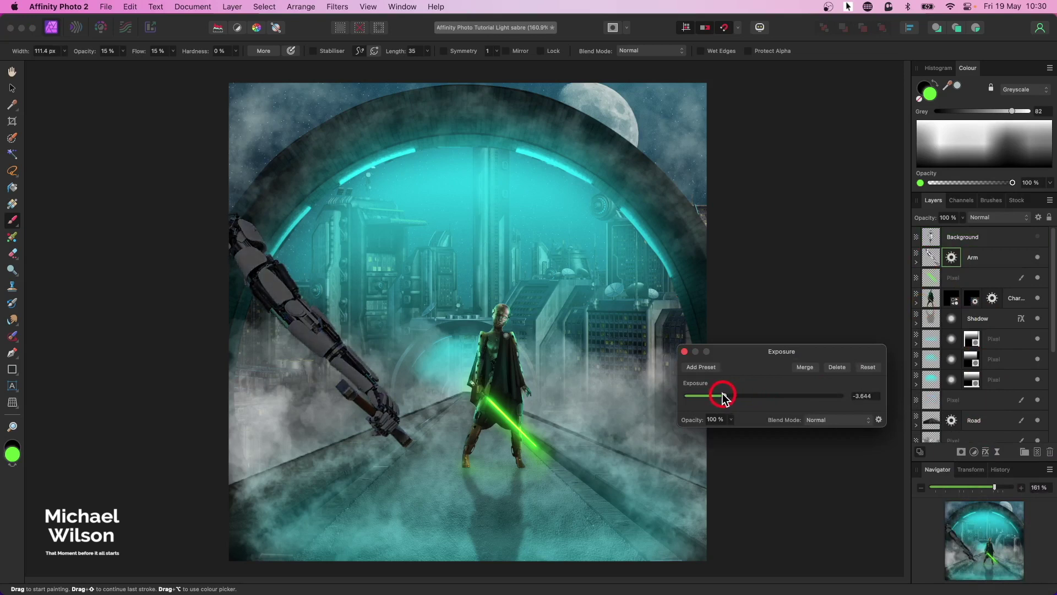
pyautogui.click(684, 351)
# Add a second Exposure adjustment clipped to the Arm layer and set its exposure to 3.887.
pyautogui.click(930, 263)
pyautogui.click(973, 451)
pyautogui.click(972, 558)
pyautogui.moveTo(932, 263); pyautogui.dragTo(931, 278)
pyautogui.moveTo(766, 395); pyautogui.dragTo(807, 394)
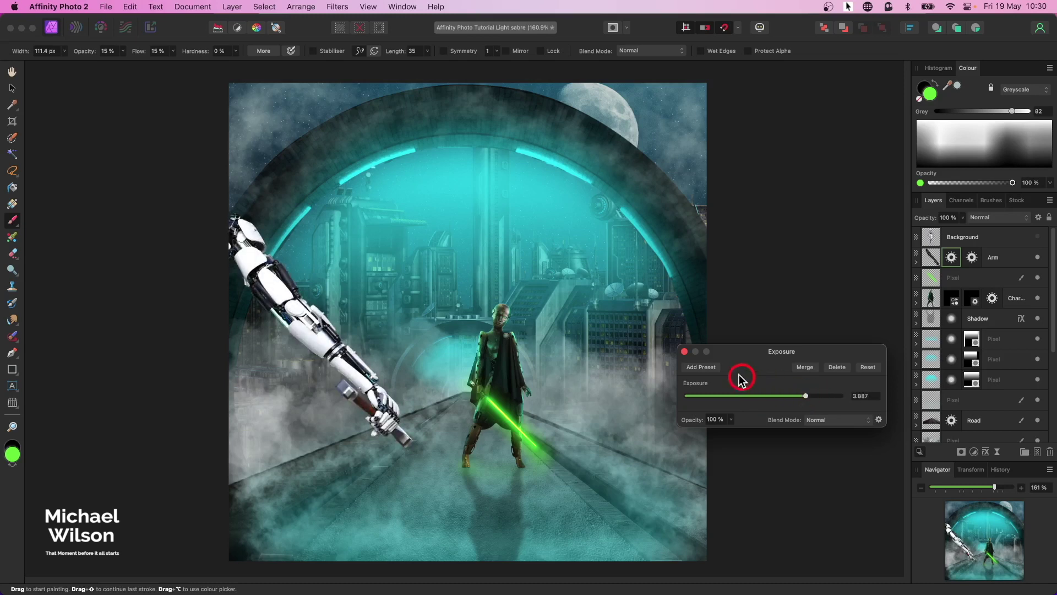
pyautogui.click(685, 351)
# Invert the brightening Exposure adjustment on the arm to give it a black mask.
pyautogui.click(916, 264)
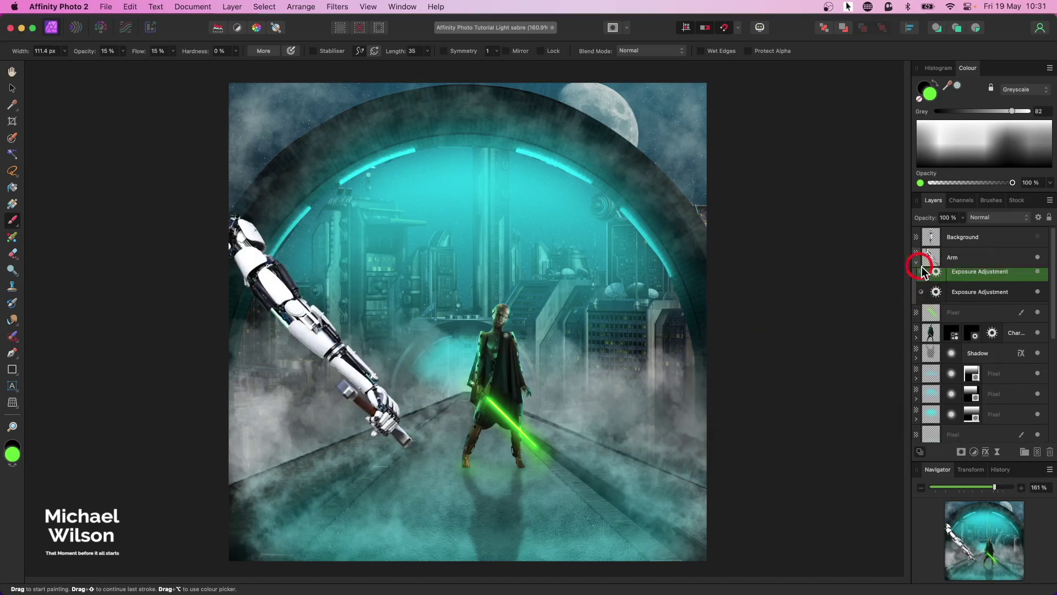
pyautogui.doubleClick(936, 279)
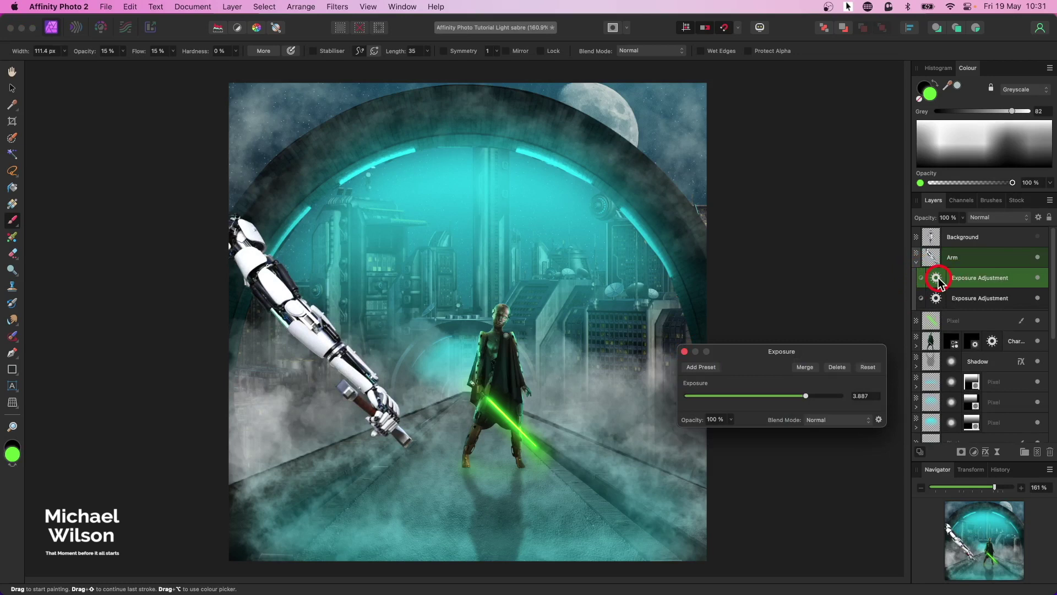
pyautogui.press('super+i')
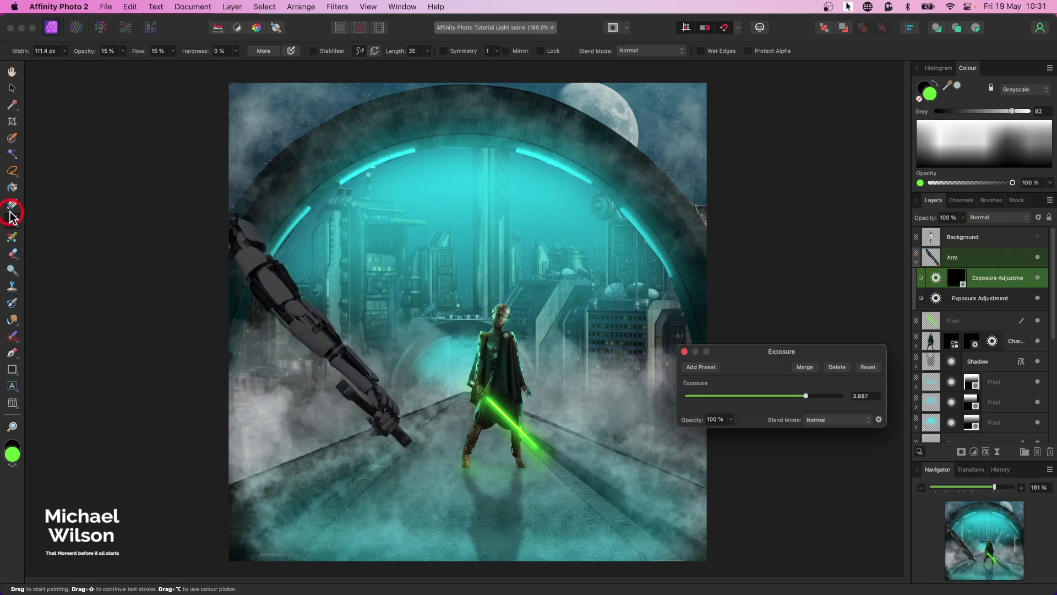
# With a white brush at 100% opacity and 30% flow, paint highlights along the robot arm on the brightening adjustment's mask.
pyautogui.click(10, 215)
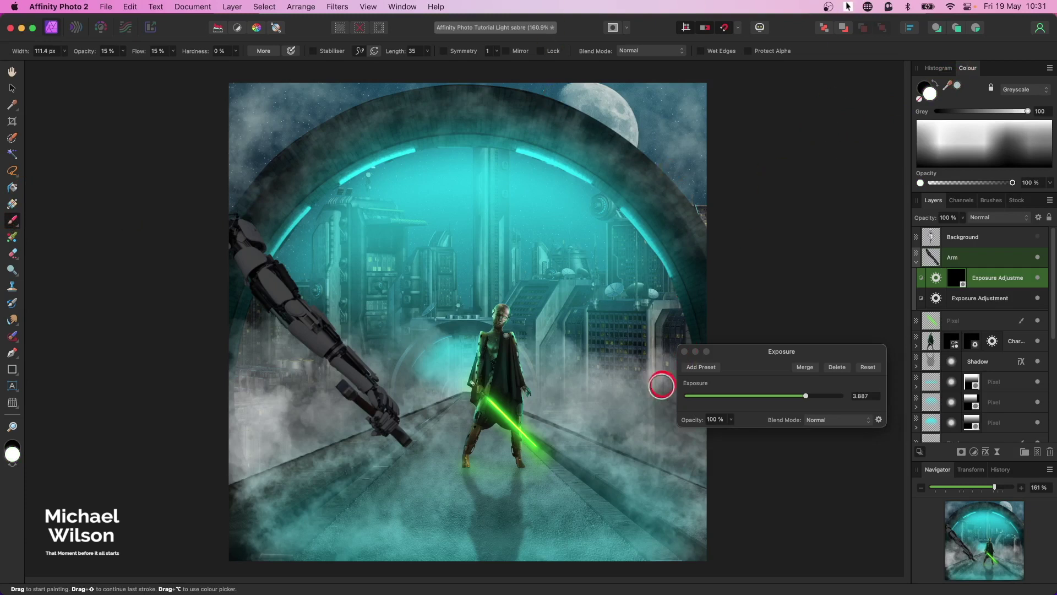
pyautogui.click(685, 352)
pyautogui.press('0')
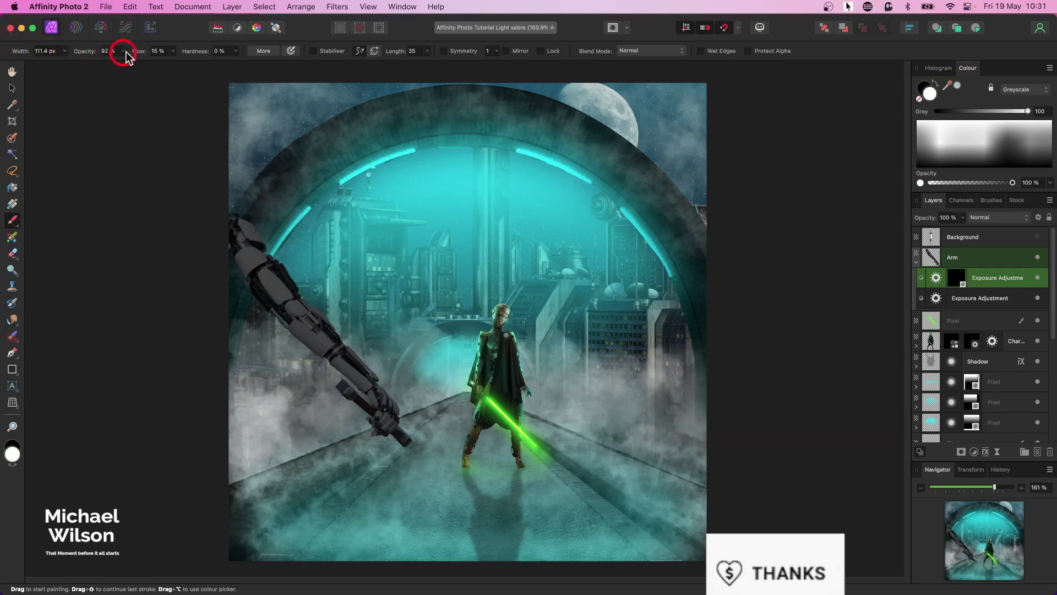
pyautogui.moveTo(148, 62)
pyautogui.mouseDown()
pyautogui.moveTo(134, 55)
pyautogui.moveTo(150, 57)
pyautogui.mouseUp()
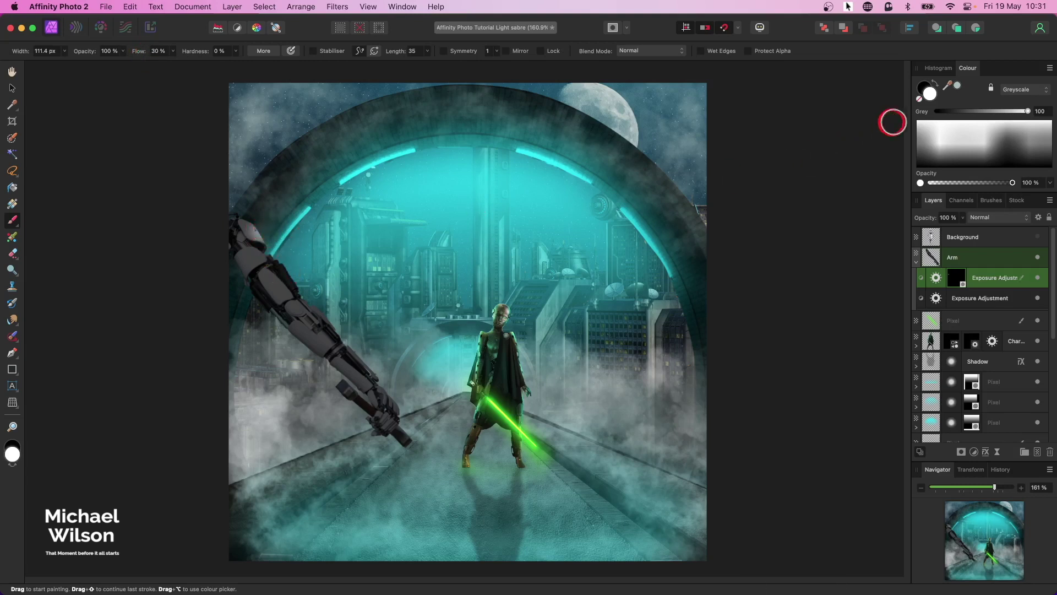
pyautogui.moveTo(507, 147)
pyautogui.mouseDown()
pyautogui.moveTo(286, 226)
pyautogui.moveTo(260, 223)
pyautogui.moveTo(293, 280)
pyautogui.moveTo(339, 314)
pyautogui.moveTo(411, 421)
pyautogui.moveTo(361, 346)
pyautogui.moveTo(331, 385)
pyautogui.moveTo(244, 305)
pyautogui.moveTo(226, 271)
pyautogui.moveTo(308, 368)
pyautogui.moveTo(368, 414)
pyautogui.moveTo(372, 436)
pyautogui.moveTo(387, 443)
pyautogui.moveTo(411, 409)
pyautogui.moveTo(391, 450)
pyautogui.moveTo(376, 424)
pyautogui.mouseUp()
pyautogui.press('x')
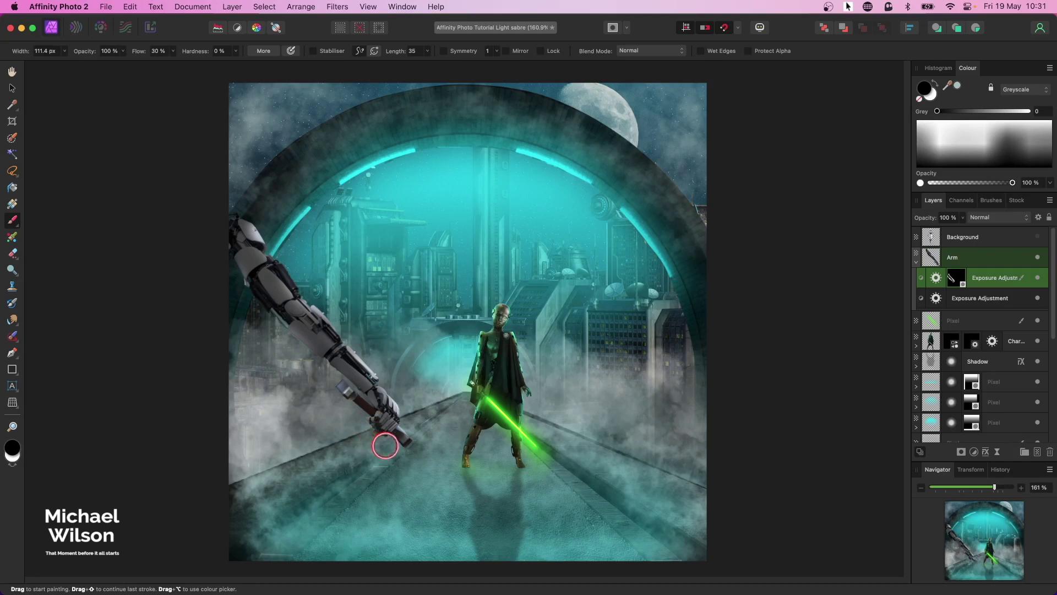
pyautogui.press('x')
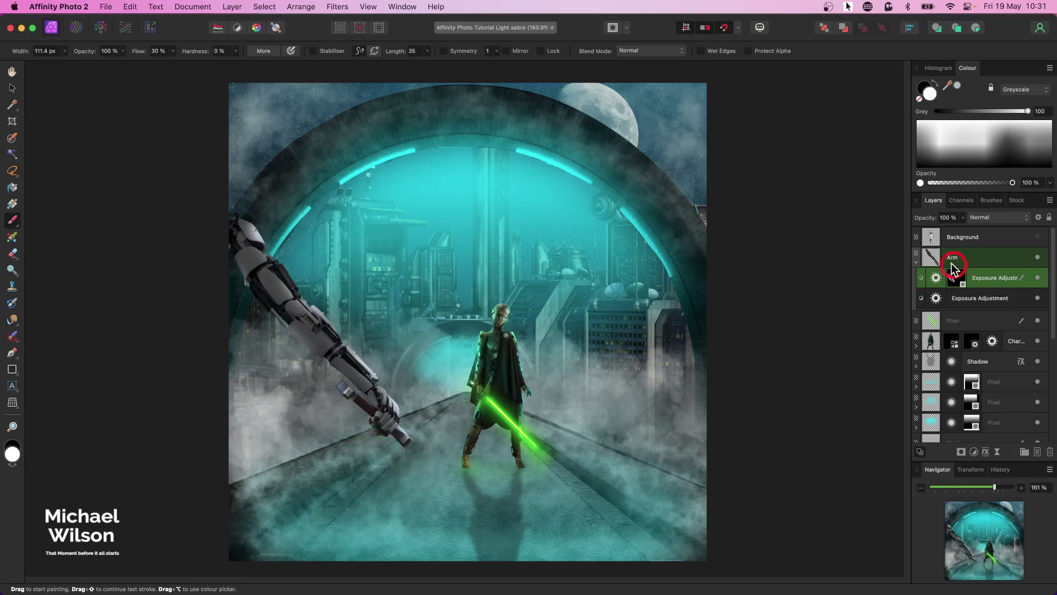
# Add a Recolour adjustment clipped to the Arm layer and set its hue to 186.4° cyan.
pyautogui.click(914, 261)
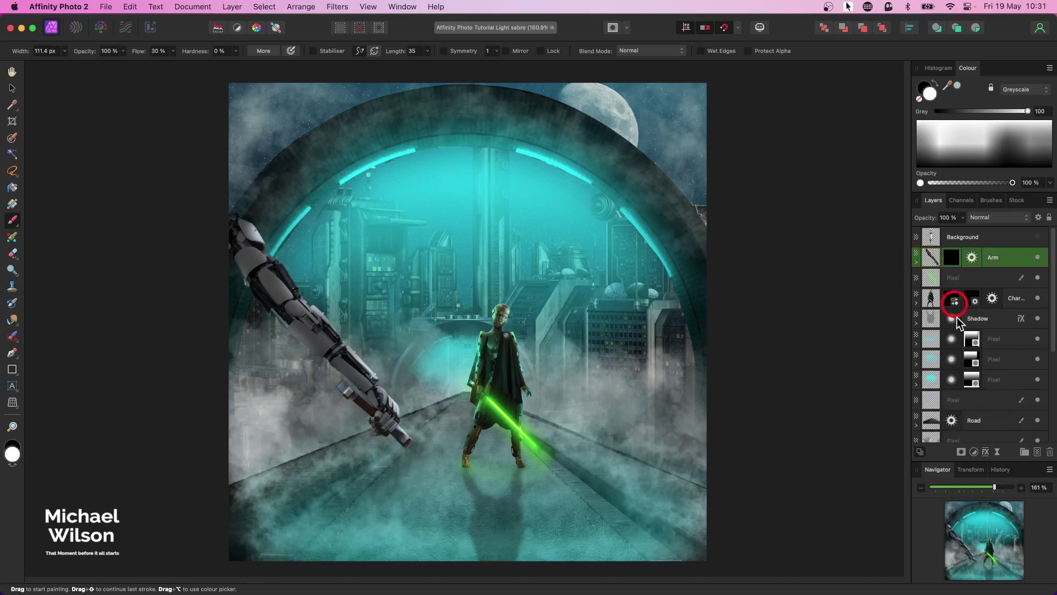
pyautogui.click(973, 451)
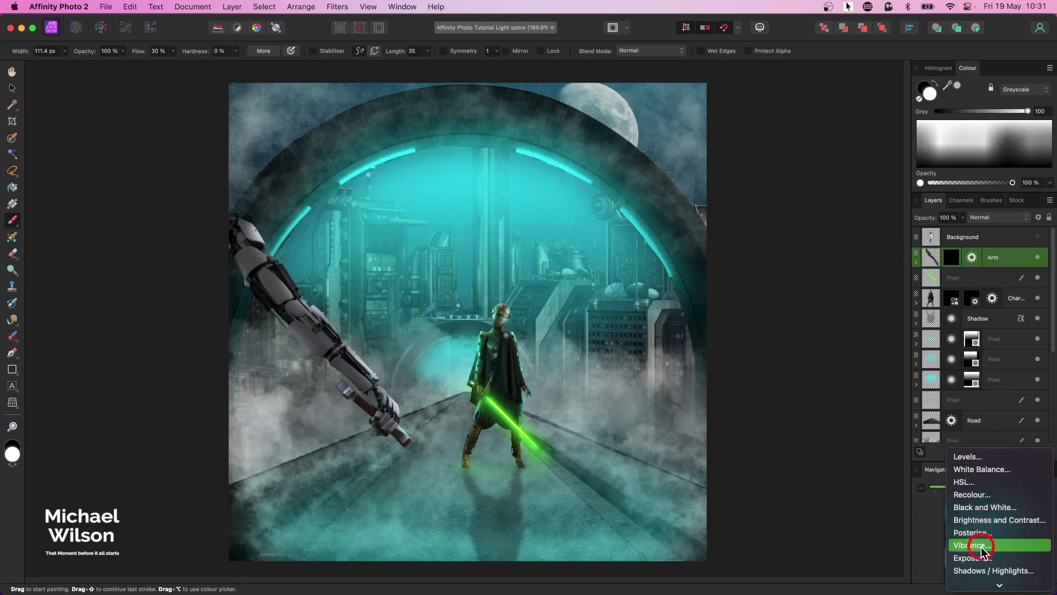
pyautogui.click(979, 496)
pyautogui.moveTo(939, 267); pyautogui.dragTo(930, 278)
pyautogui.moveTo(687, 357); pyautogui.dragTo(768, 362)
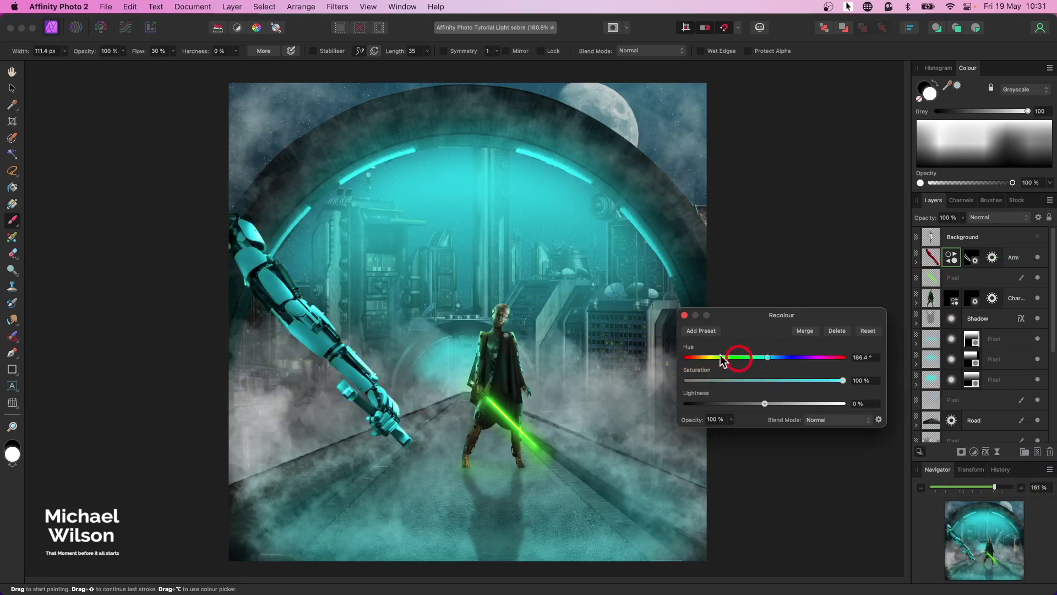
pyautogui.click(684, 315)
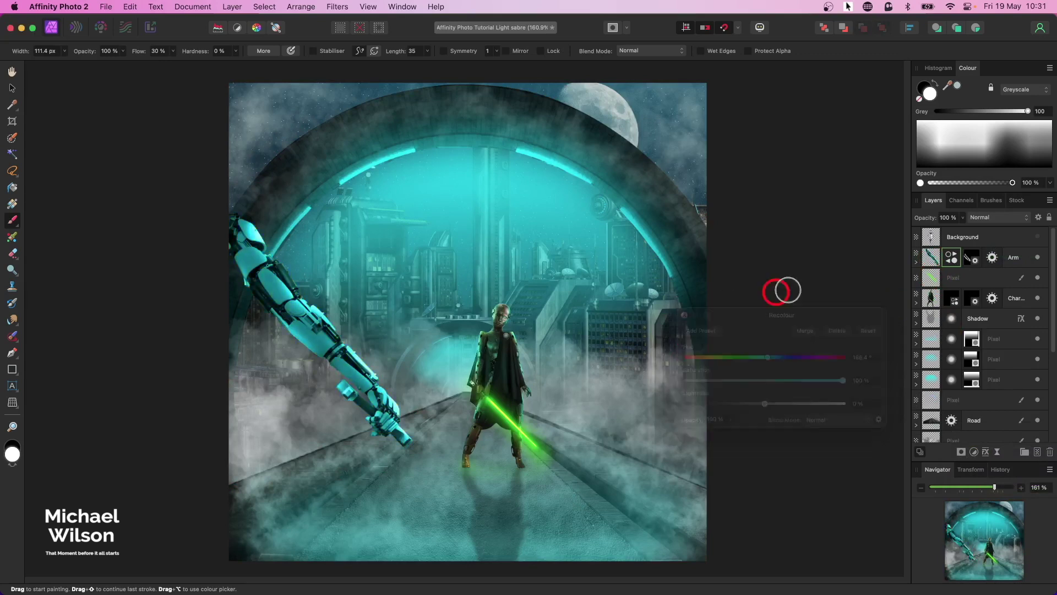
# Invert the Recolour adjustment's mask and paint cyan light back along the edge of the arm and the sabre handle.
pyautogui.click(915, 264)
pyautogui.doubleClick(938, 280)
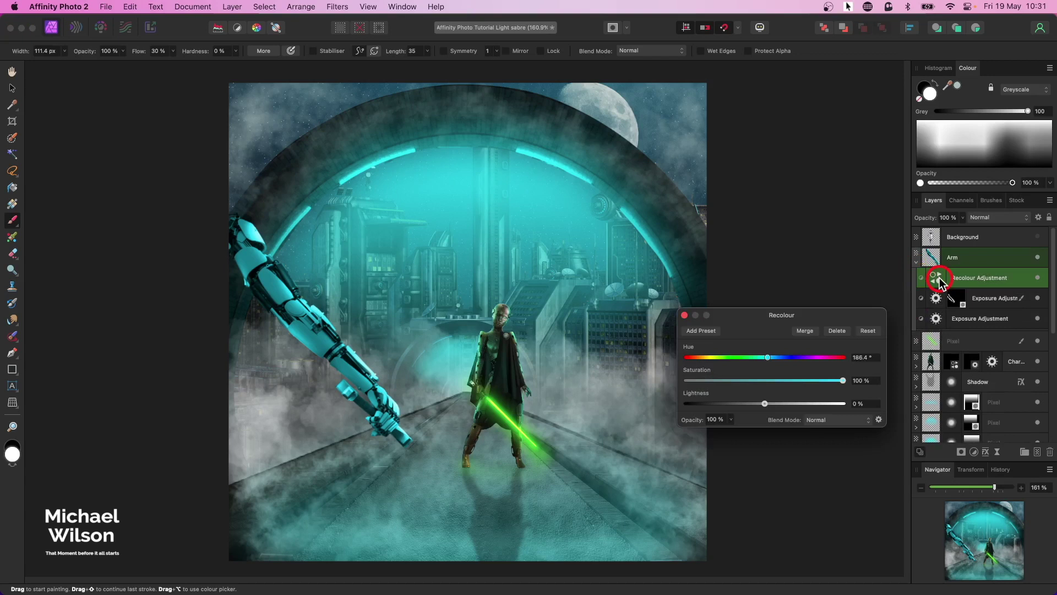
pyautogui.press('super+i')
pyautogui.click(685, 316)
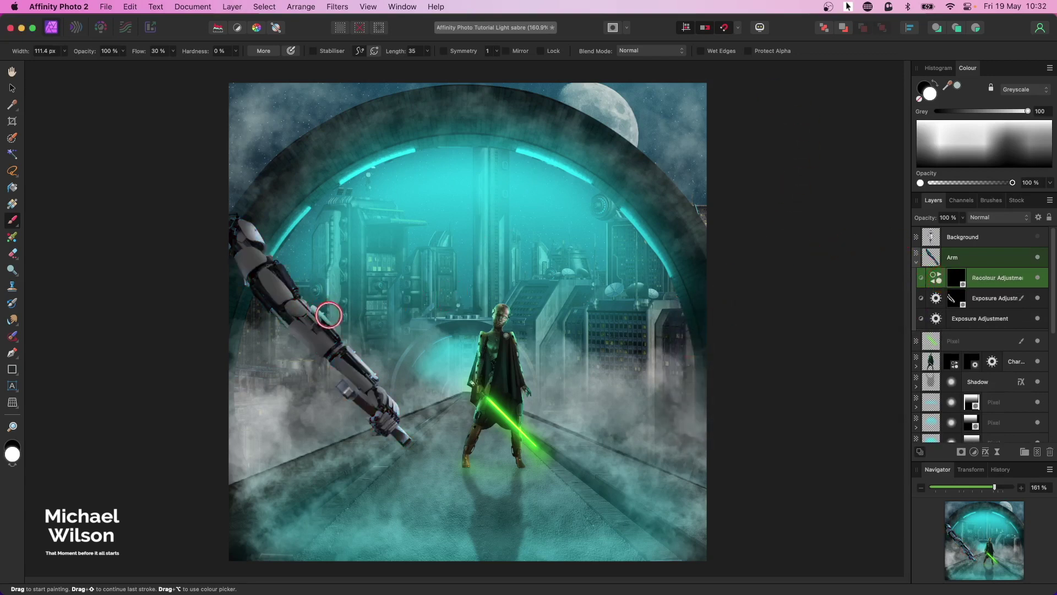
pyautogui.moveTo(359, 350); pyautogui.dragTo(397, 400)
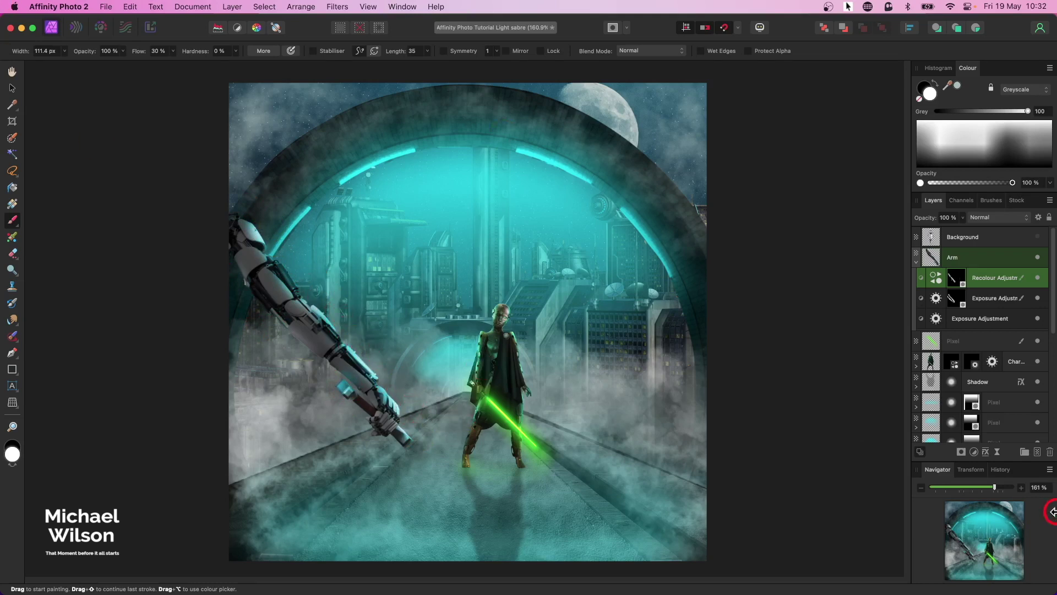
pyautogui.click(917, 262)
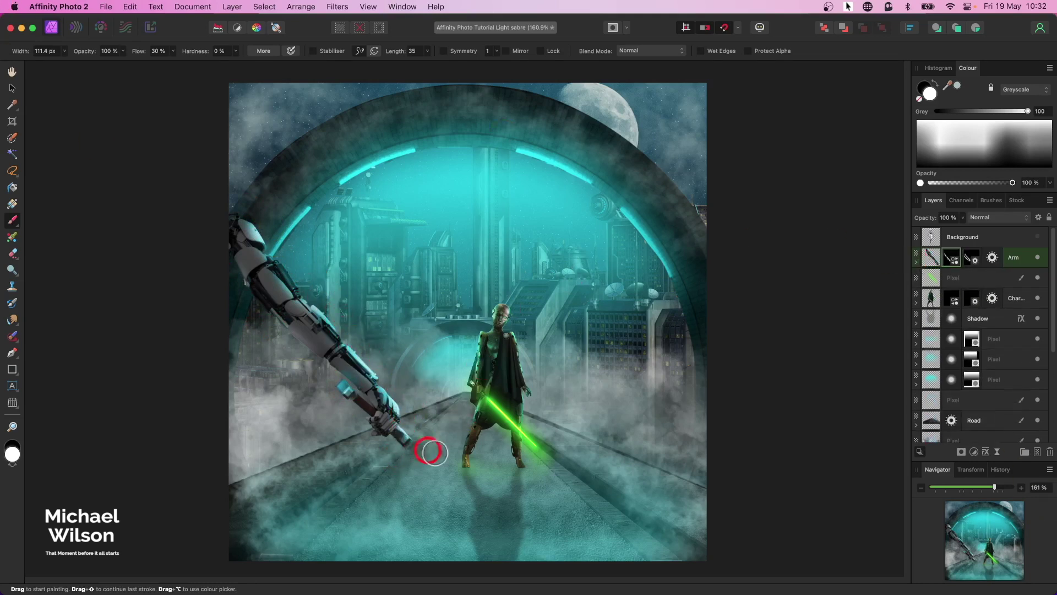
# Add a new pixel layer above the Arm layer and set the brush flow to 100%.
pyautogui.click(927, 253)
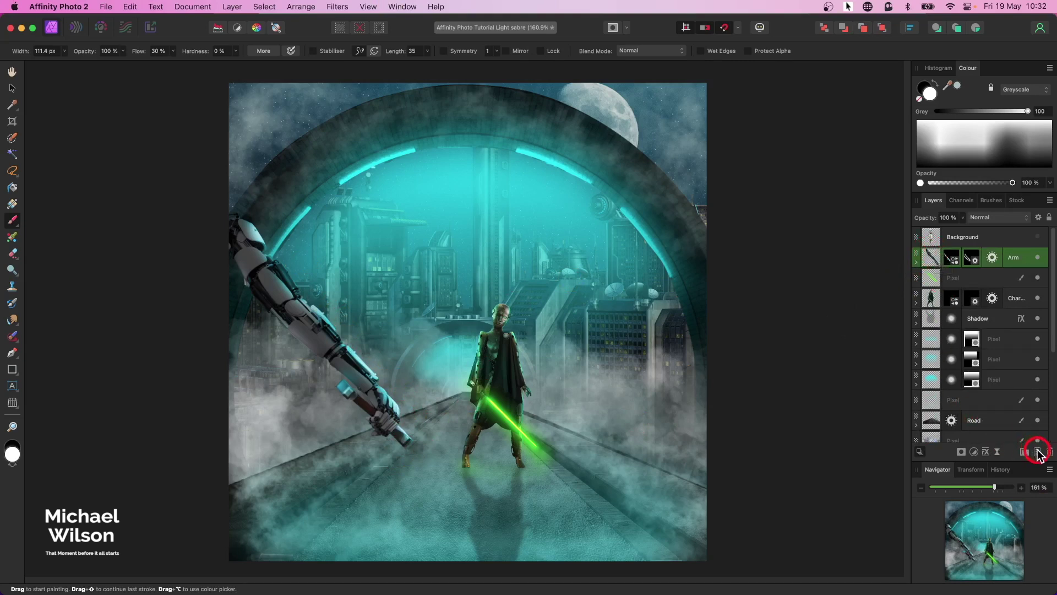
pyautogui.click(1038, 452)
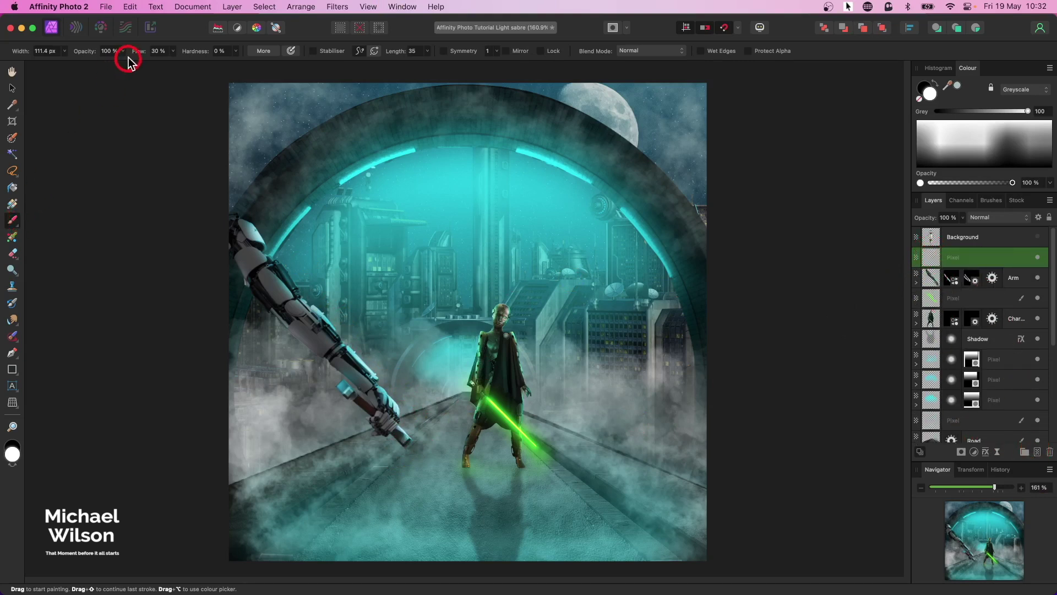
pyautogui.moveTo(135, 51); pyautogui.dragTo(172, 59)
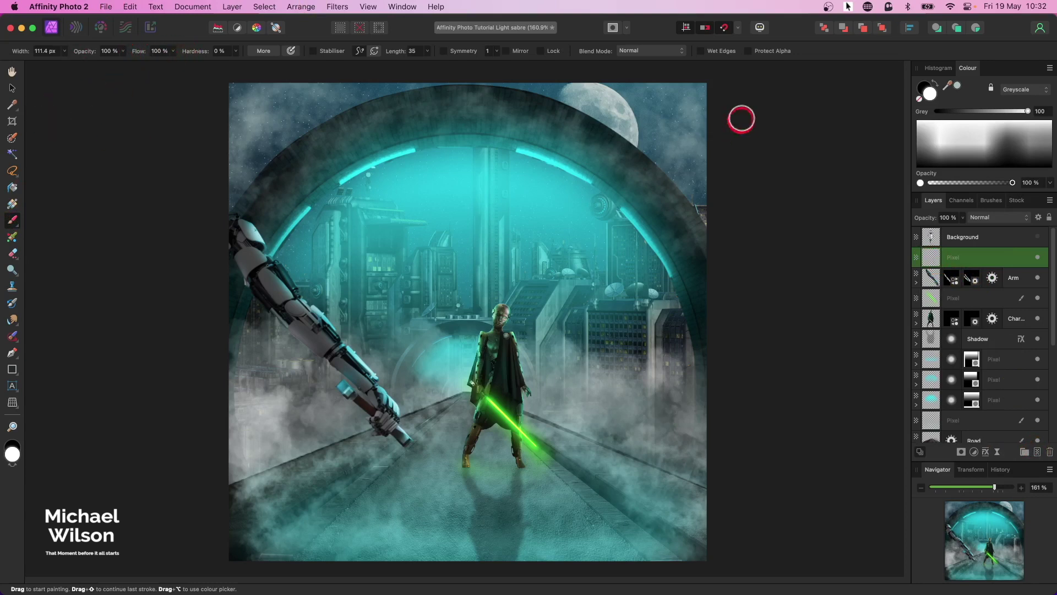
pyautogui.moveTo(952, 98); pyautogui.dragTo(554, 424)
pyautogui.click(1003, 258)
# Choose the 16 px Basic brush with 25% hardness and enlarge it to 42.6 px to match the sabre handle.
pyautogui.click(992, 201)
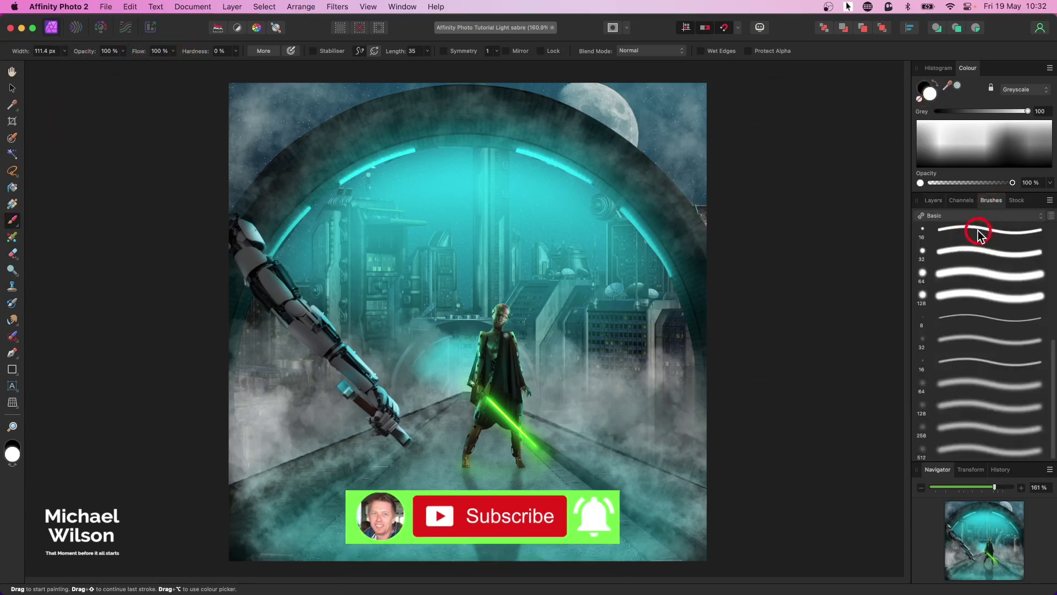
pyautogui.click(979, 234)
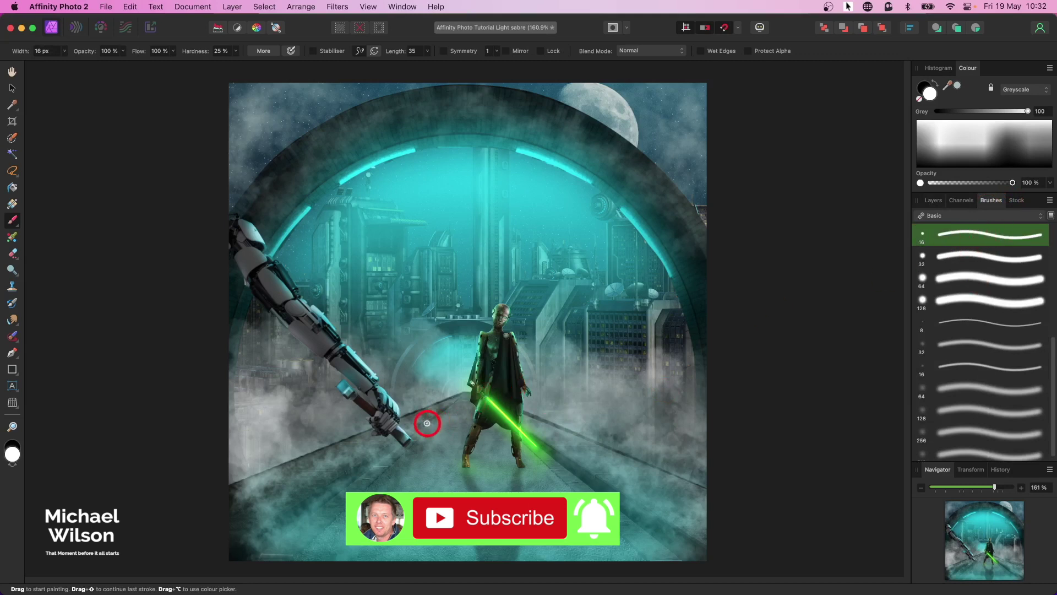
pyautogui.press(']')
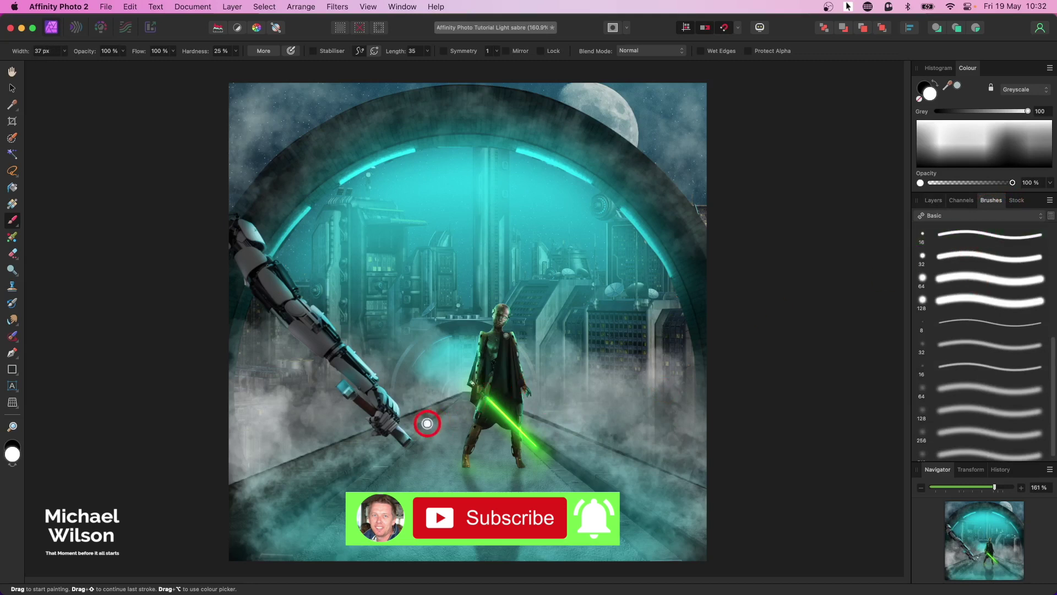
pyautogui.press(']')
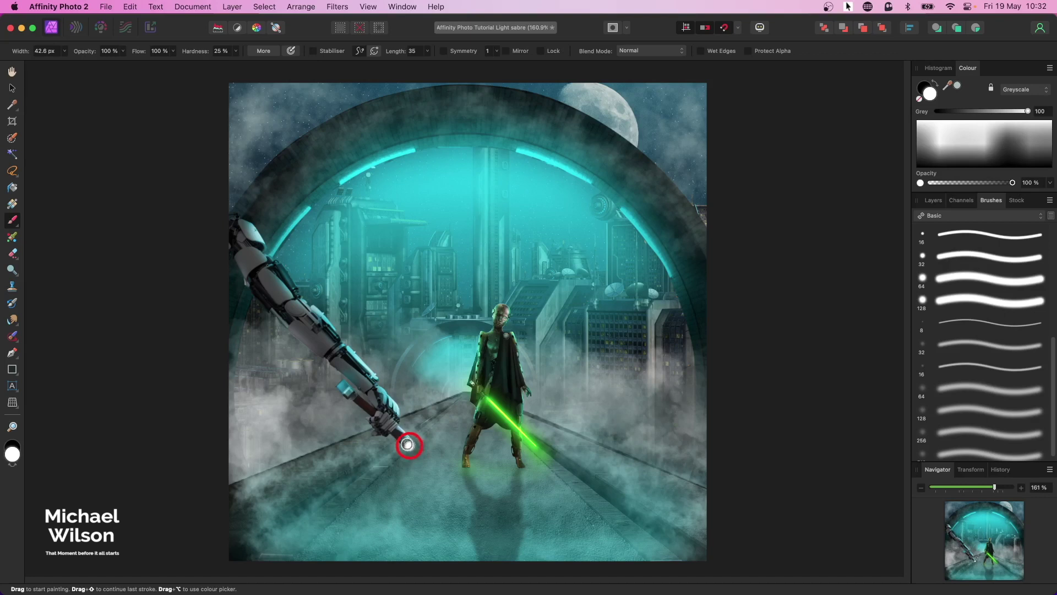
# Move the new pixel layer beneath the Arm layer and paint a straight white blade from the sabre handle past the canvas's lower edge.
pyautogui.click(933, 201)
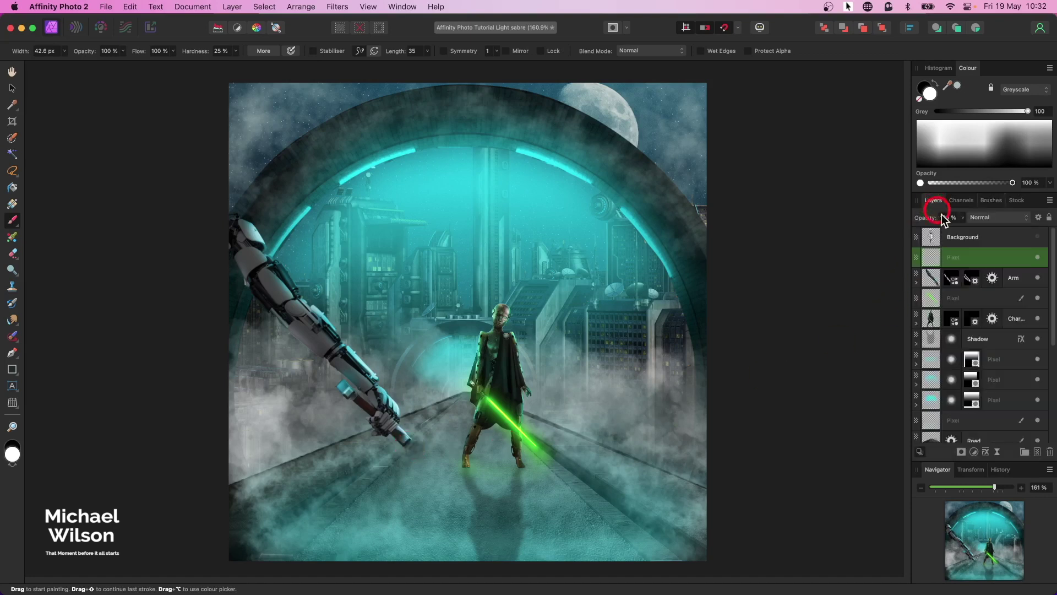
pyautogui.moveTo(954, 278); pyautogui.dragTo(952, 286)
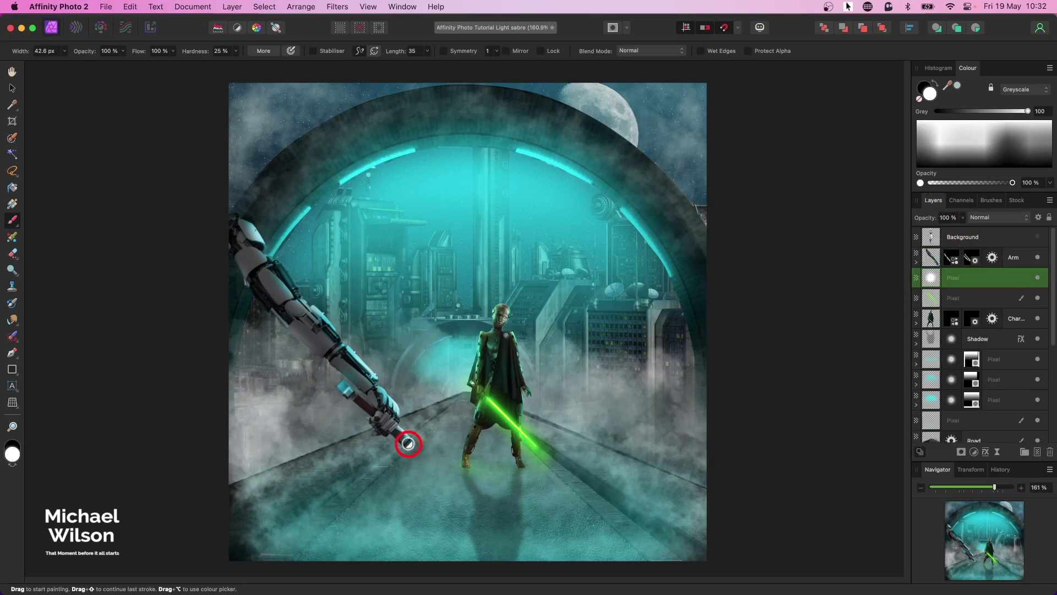
pyautogui.press('super+1')
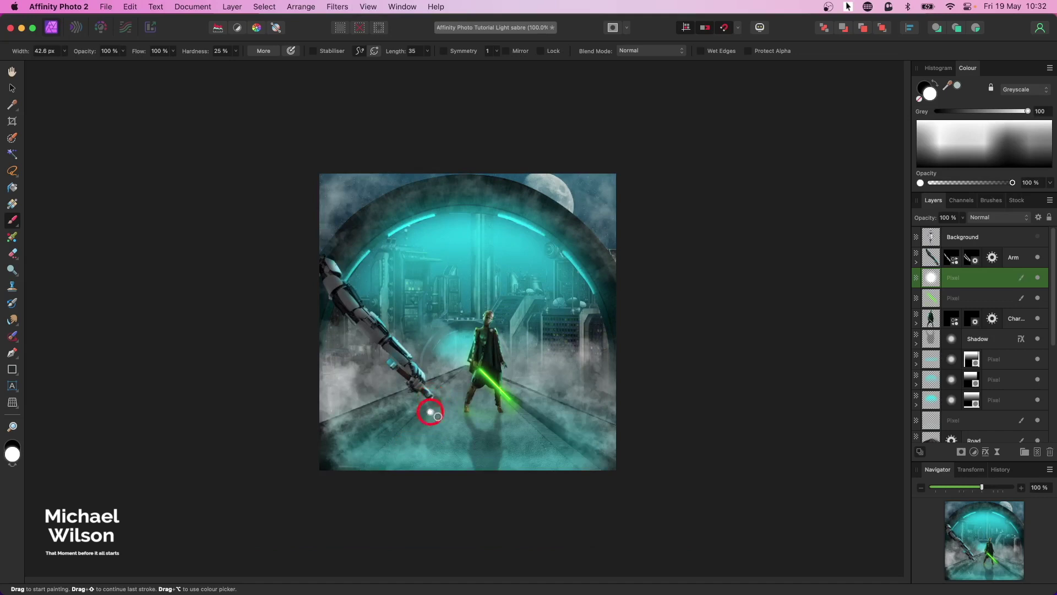
pyautogui.keyDown('shift'); pyautogui.click(533, 470); pyautogui.keyUp('shift')
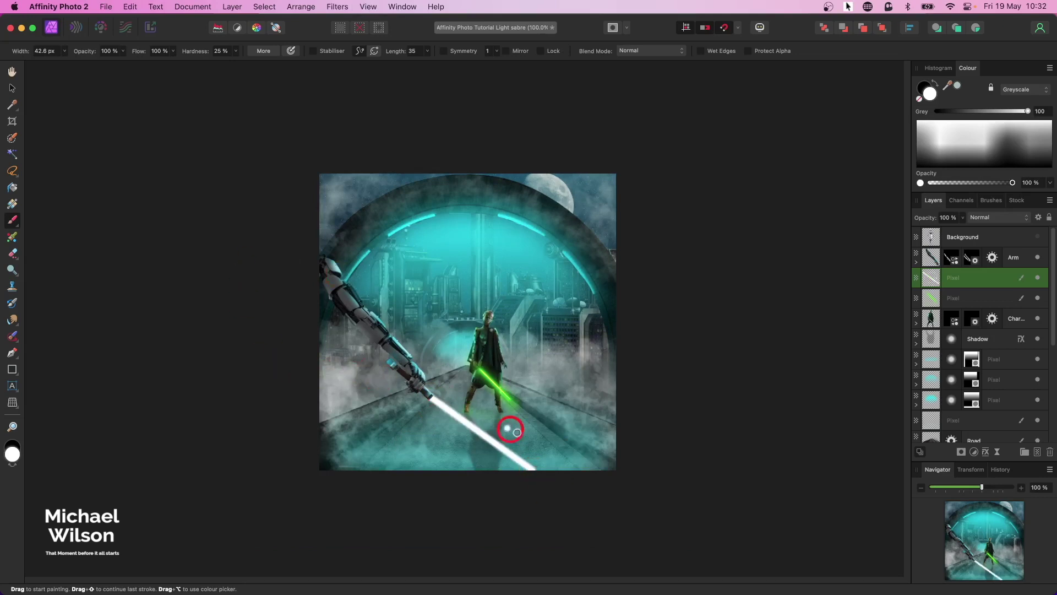
# Rotate the white blade slightly clockwise so that it lines up with the robot arm's sabre handle.
pyautogui.click(12, 89)
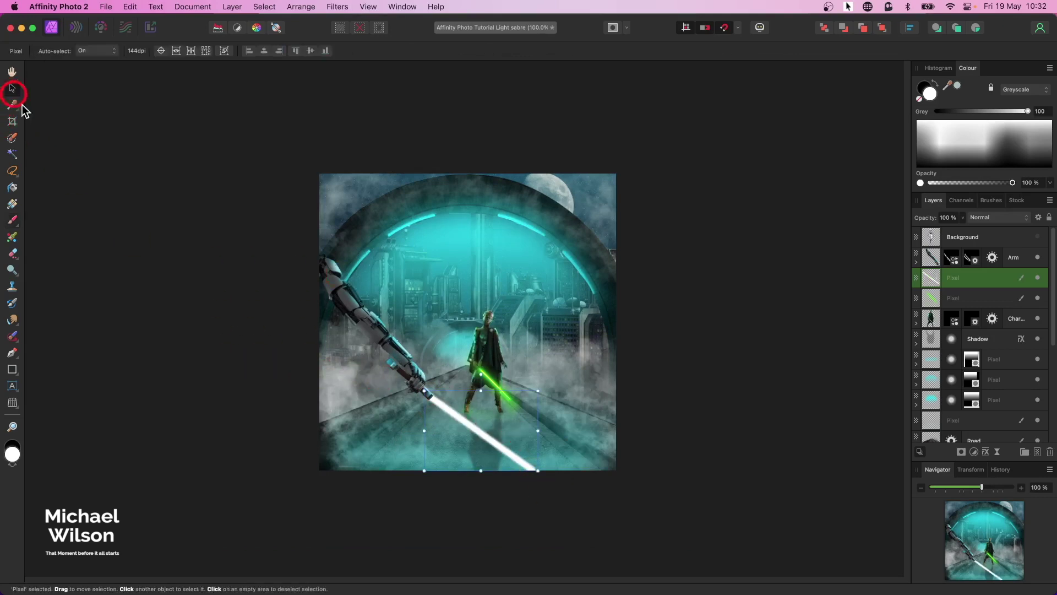
pyautogui.moveTo(482, 375); pyautogui.dragTo(498, 410)
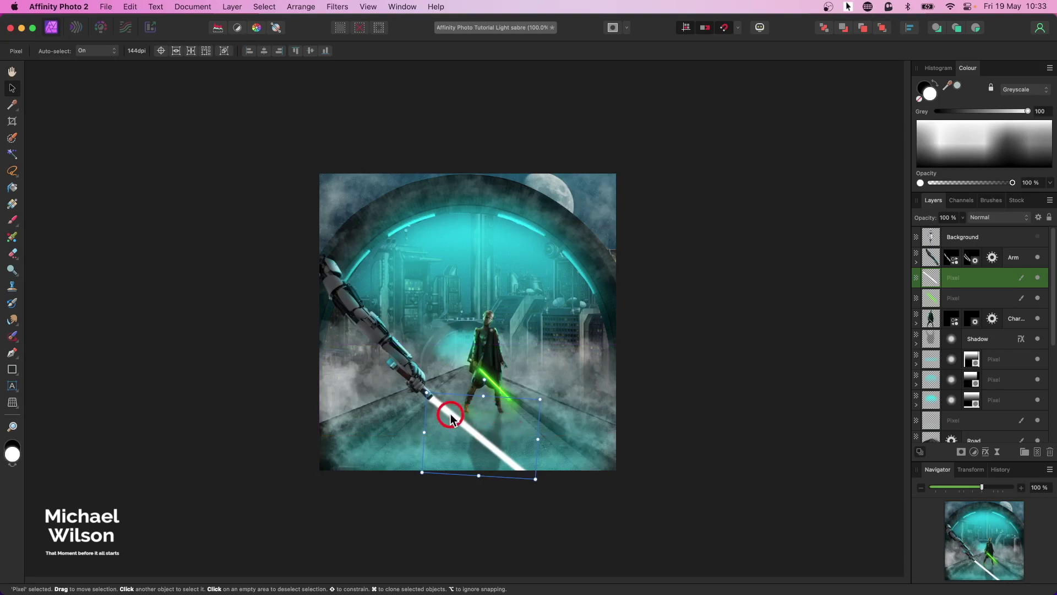
pyautogui.press('super+0')
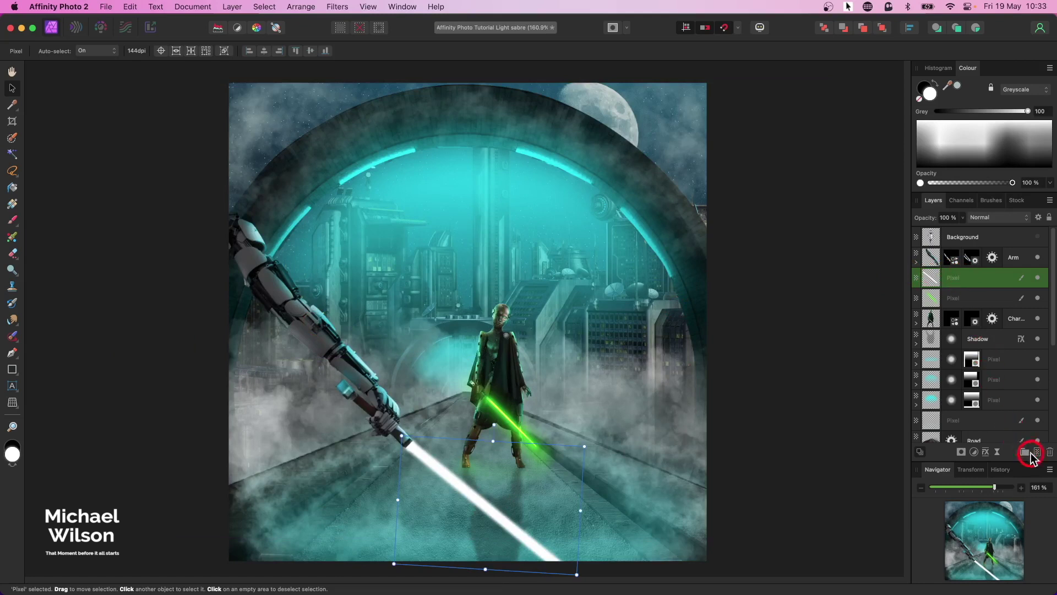
# Add a new pixel layer above the white blade layer and set its blend mode to Glow.
pyautogui.click(1037, 452)
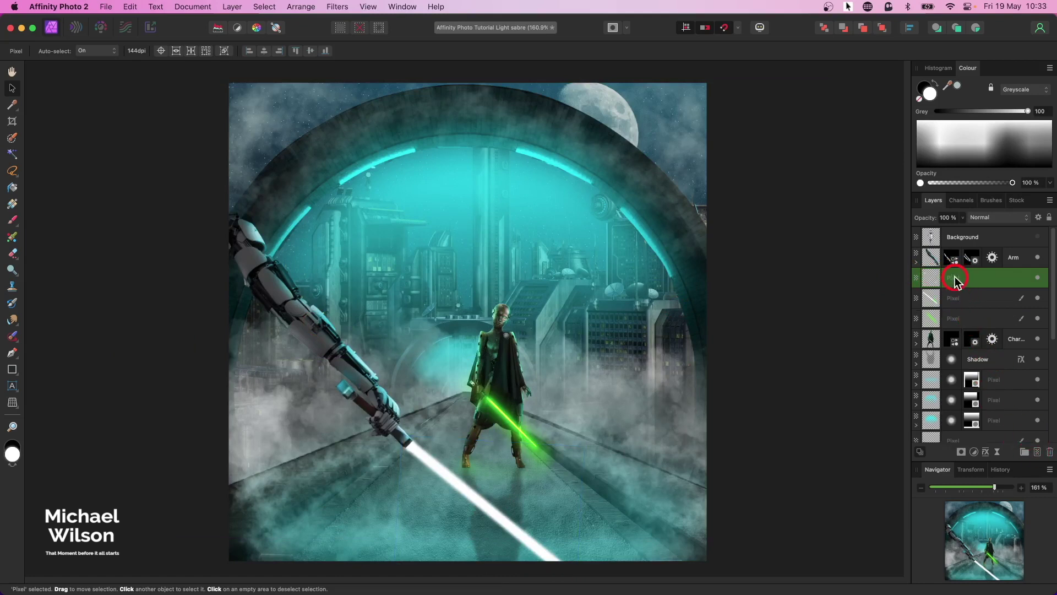
pyautogui.click(1000, 221)
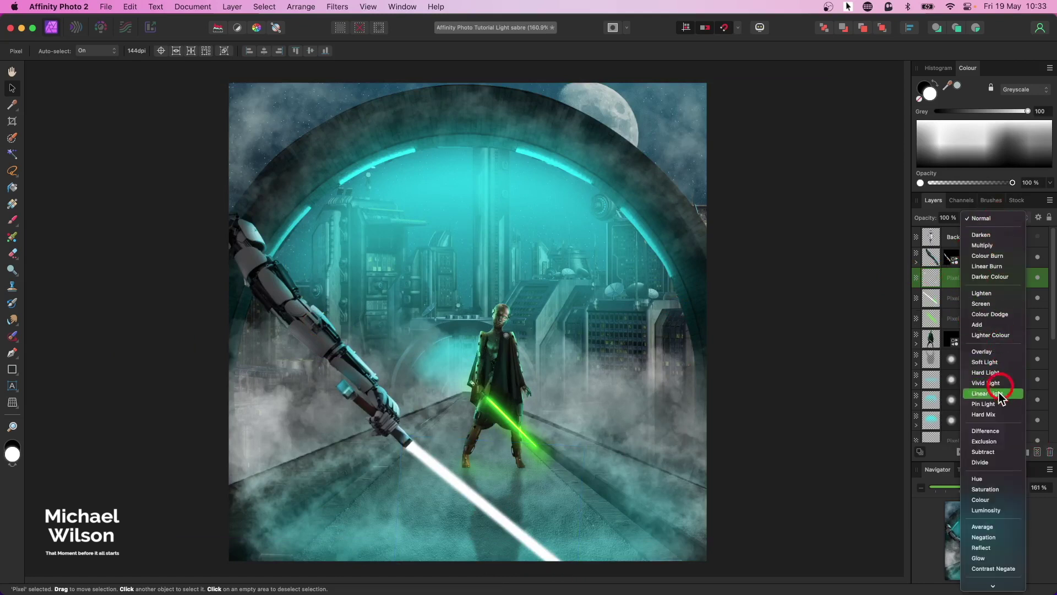
pyautogui.click(979, 558)
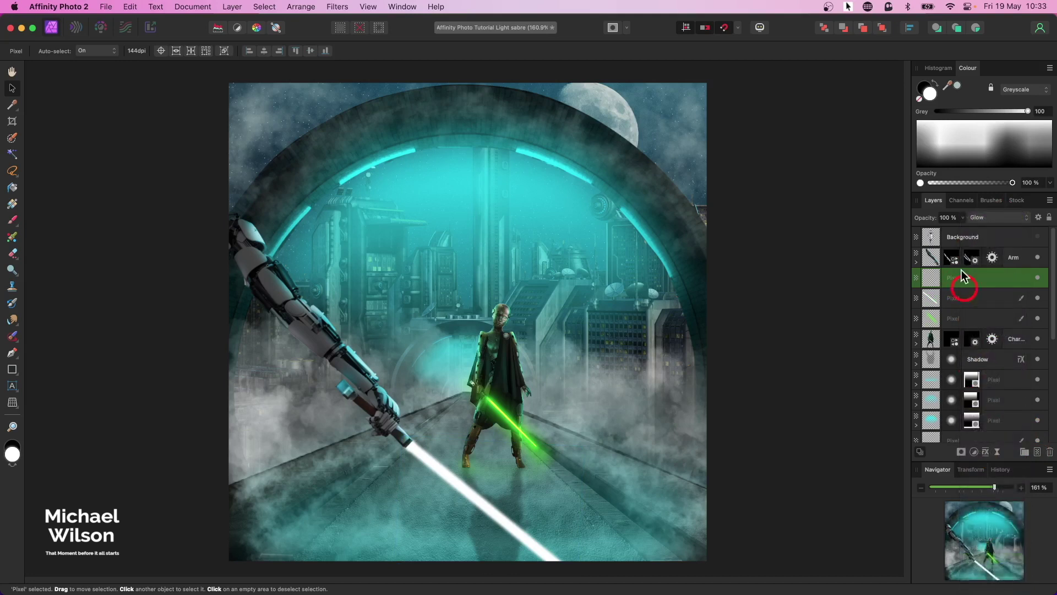
# Set the painting colour to bright red, FE0505.
pyautogui.doubleClick(930, 95)
pyautogui.click(484, 322)
pyautogui.click(442, 330)
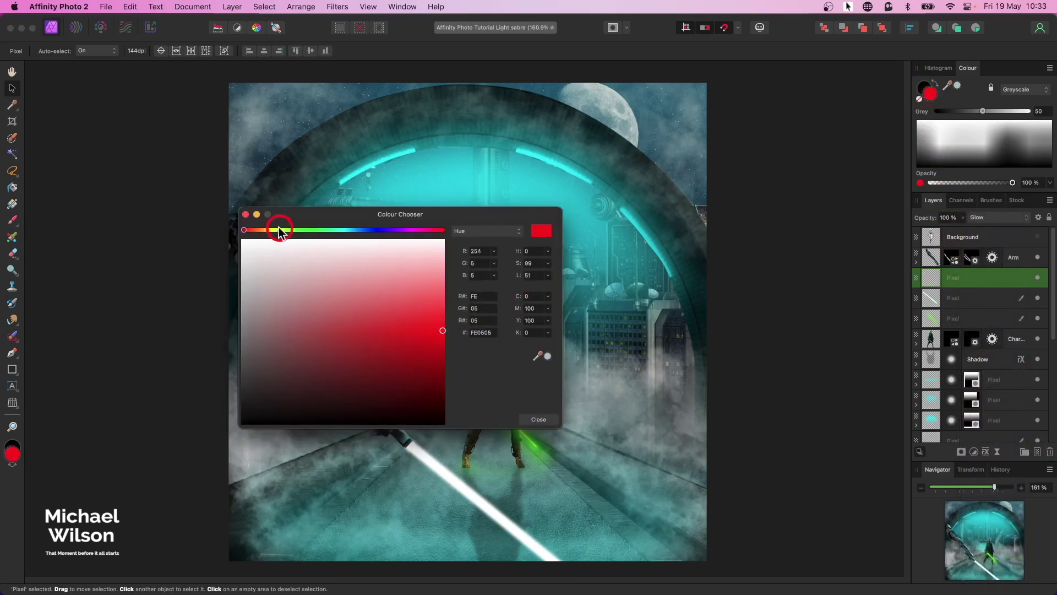
pyautogui.click(245, 214)
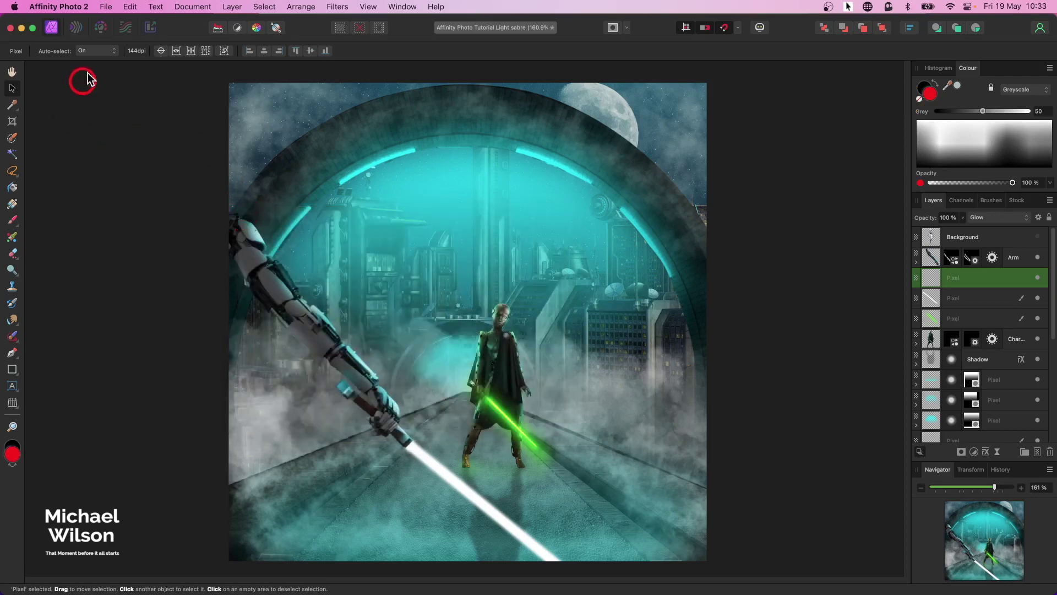
# Choose the 256 px Basic brush with 0% hardness, reduce it to 113.6 px and set its flow to 30%.
pyautogui.click(12, 220)
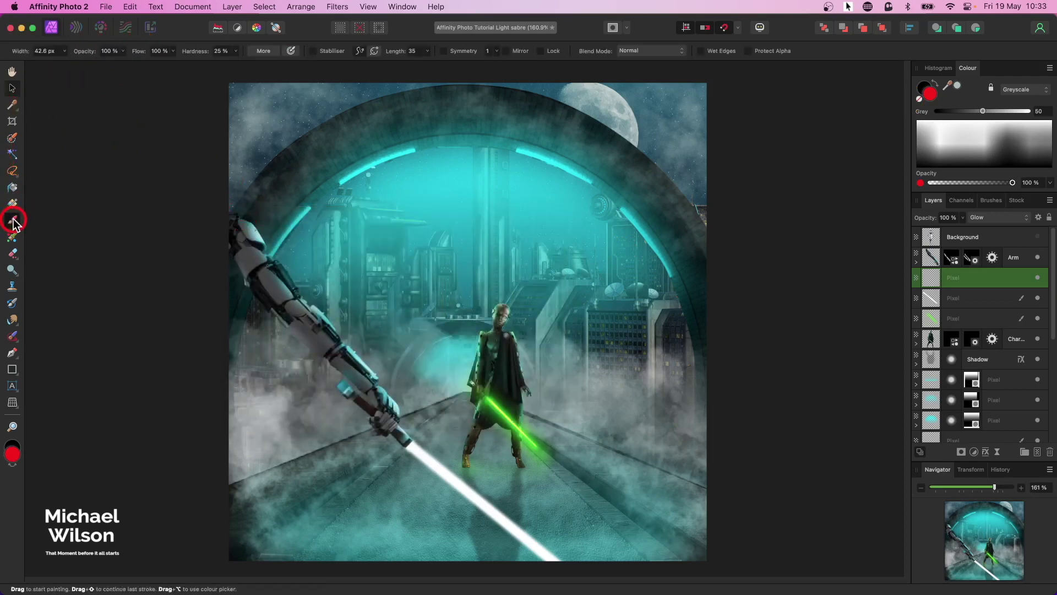
pyautogui.click(998, 201)
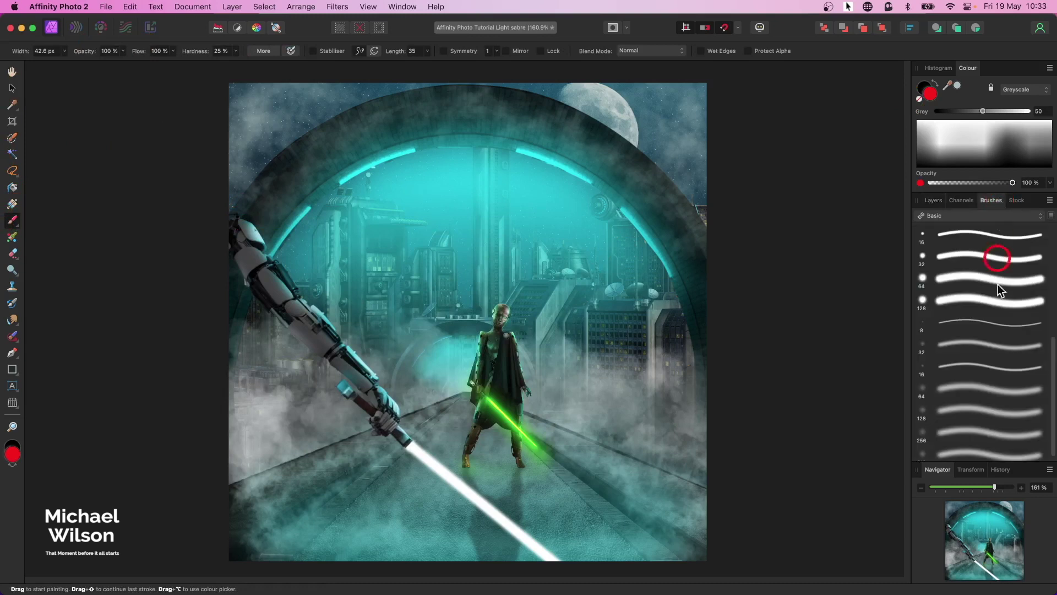
pyautogui.click(977, 429)
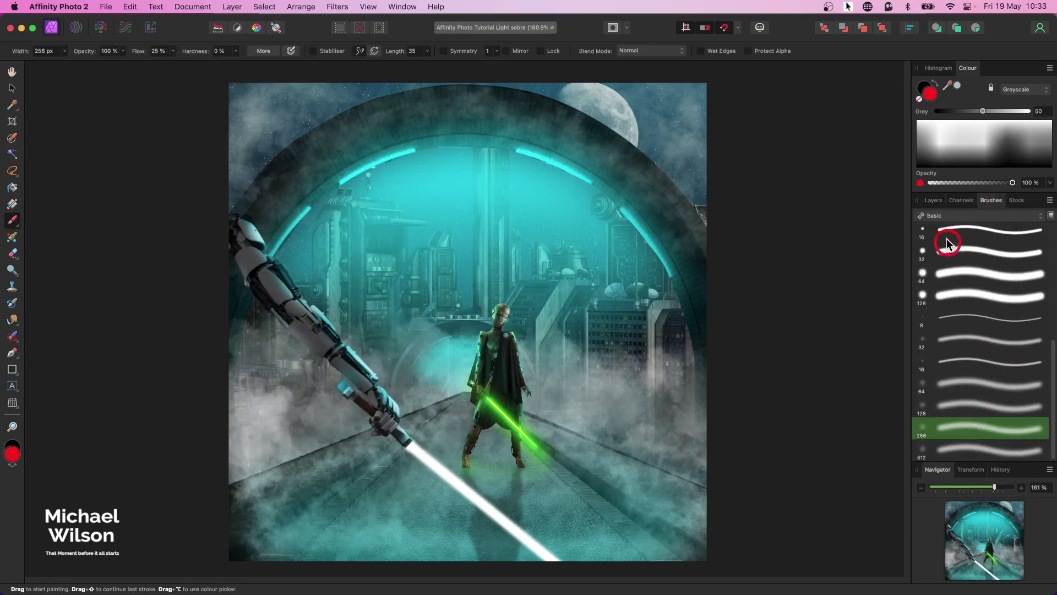
pyautogui.click(934, 201)
pyautogui.press('[')
pyautogui.press('[')
pyautogui.press('[')
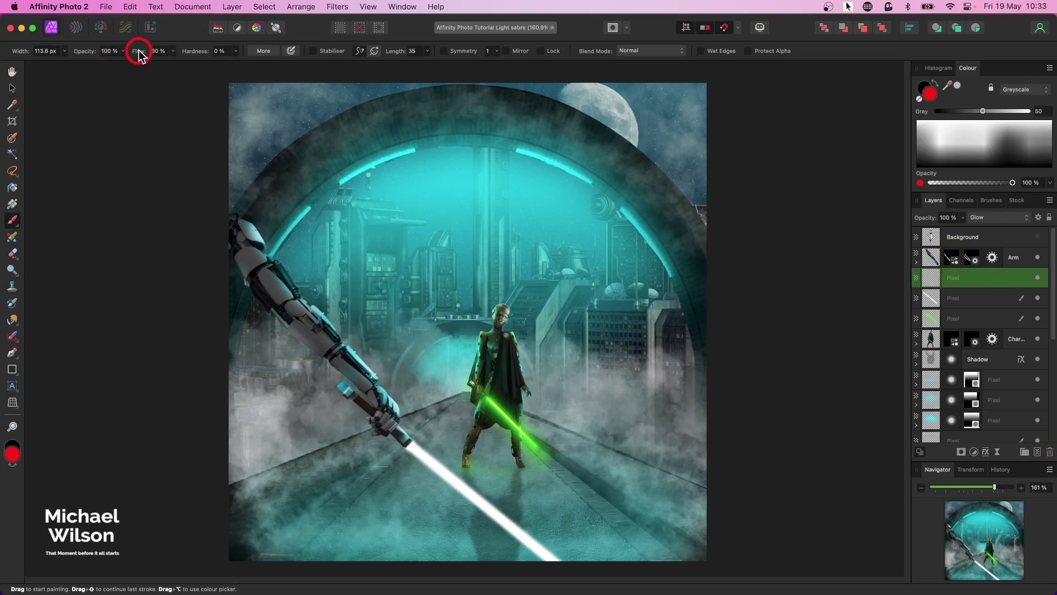
# Move the Glow layer above the Arm layer and paint a straight red stroke along the whole foreground blade.
pyautogui.moveTo(985, 267); pyautogui.dragTo(962, 259)
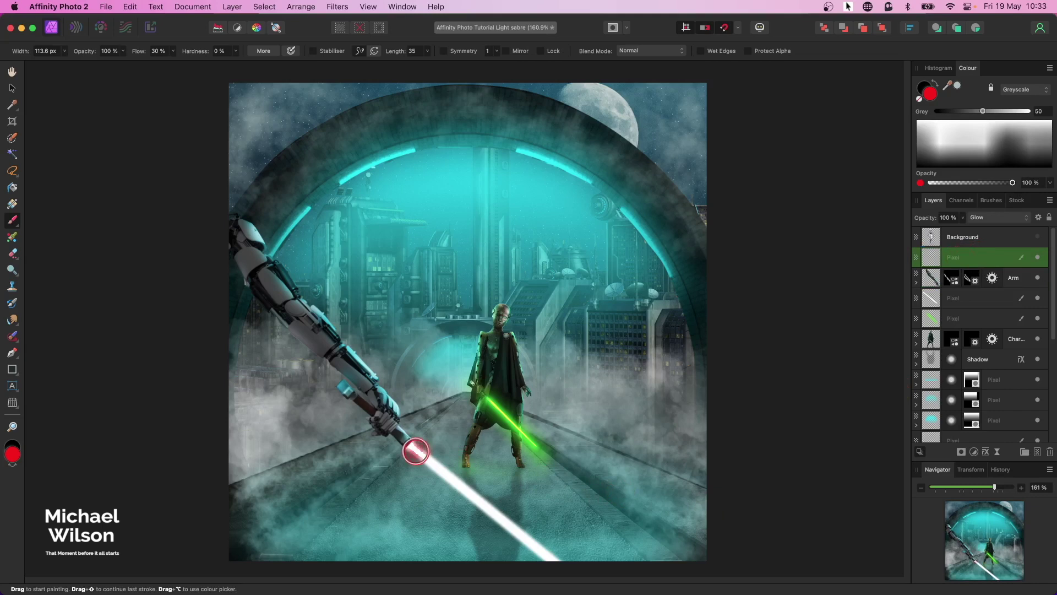
pyautogui.keyDown('shift'); pyautogui.click(566, 572); pyautogui.keyUp('shift')
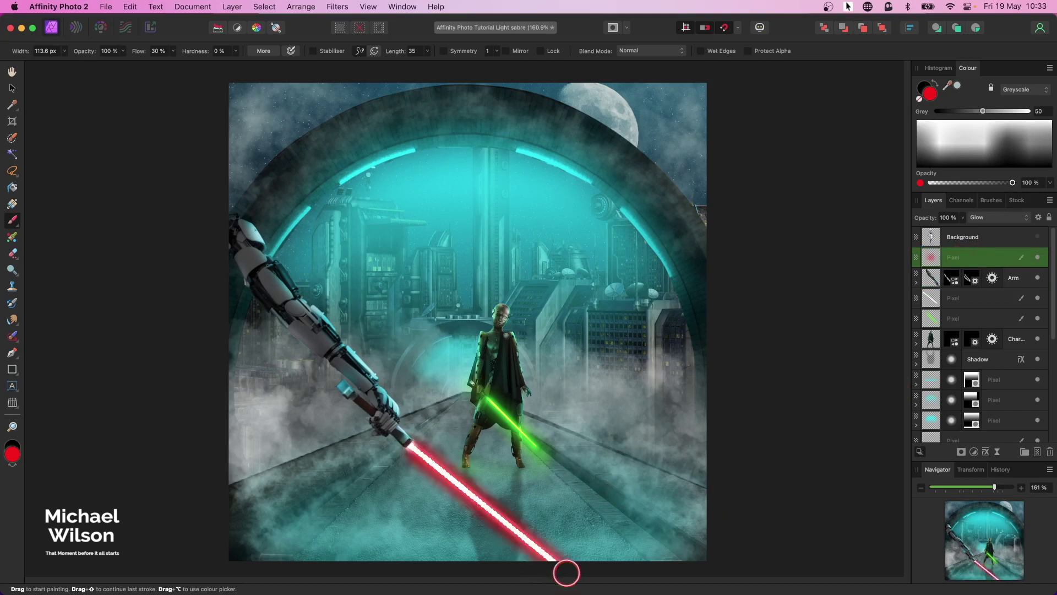
# Enlarge the brush to 228.5 px at 19% flow and paint a wider red glow from the robot hand along the blade.
pyautogui.press(']')
pyautogui.press(']')
pyautogui.press(']')
pyautogui.press(']')
pyautogui.press(']')
pyautogui.press(']')
pyautogui.press(']')
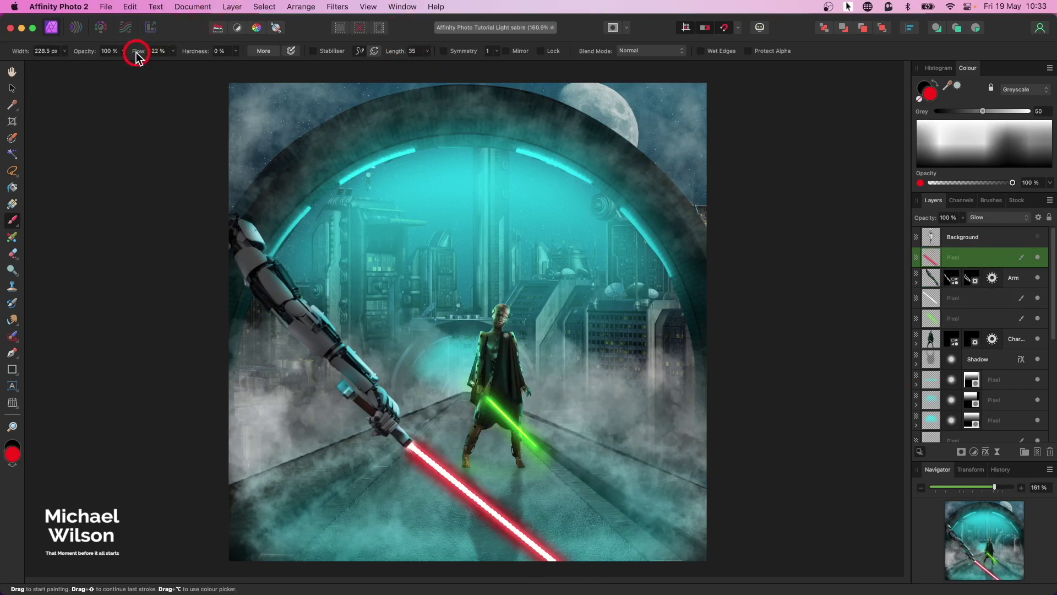
pyautogui.moveTo(135, 56); pyautogui.dragTo(133, 57)
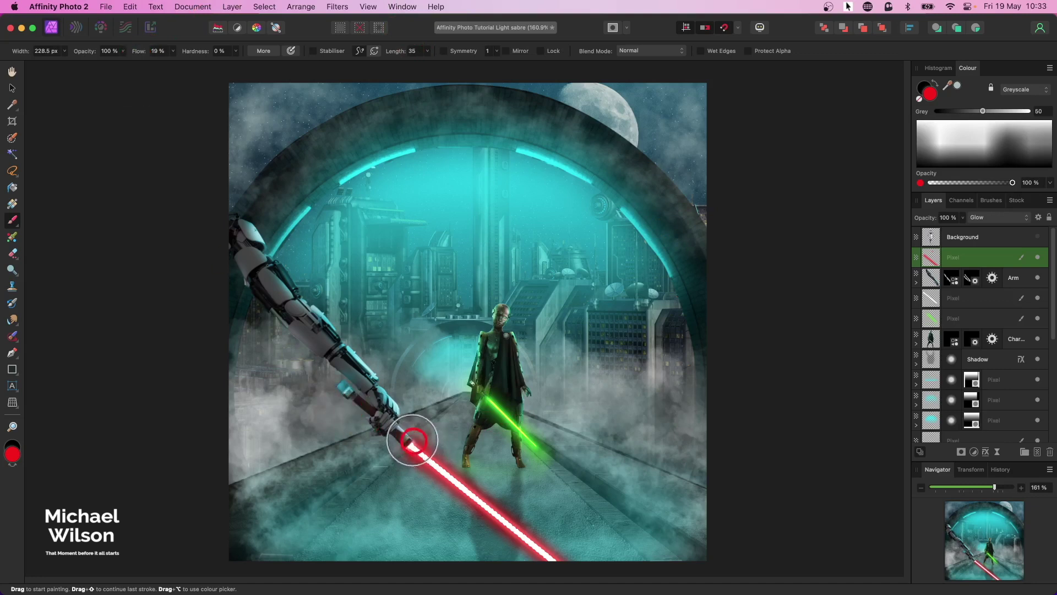
pyautogui.click(390, 424)
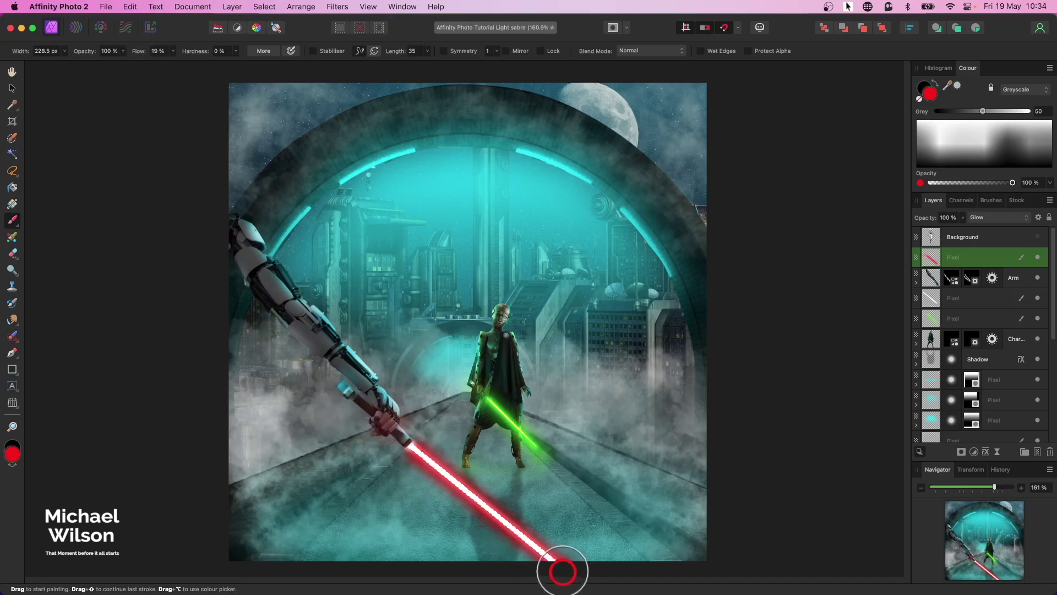
pyautogui.keyDown('shift'); pyautogui.click(563, 567); pyautogui.keyUp('shift')
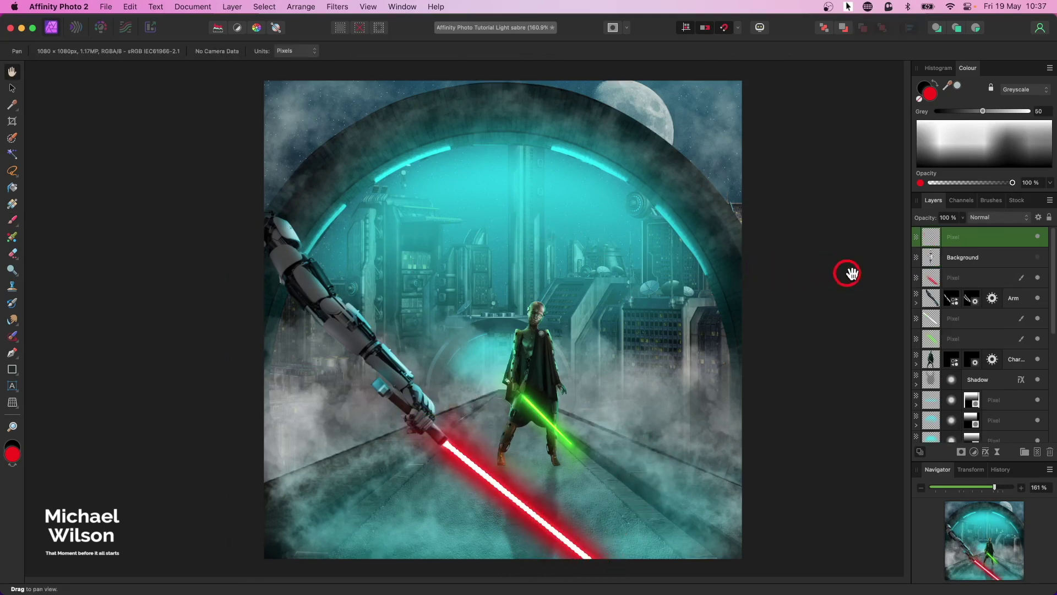
# Add a live Gaussian Blur with a 1 px radius to the City layer.
pyautogui.scroll(-10, 936, 289)
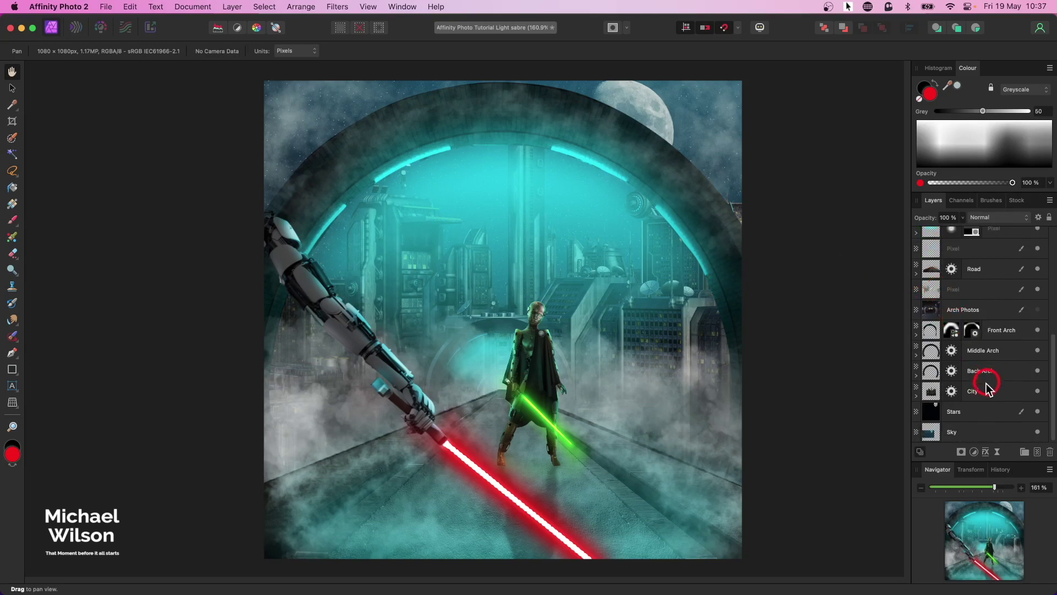
pyautogui.click(984, 391)
pyautogui.click(996, 453)
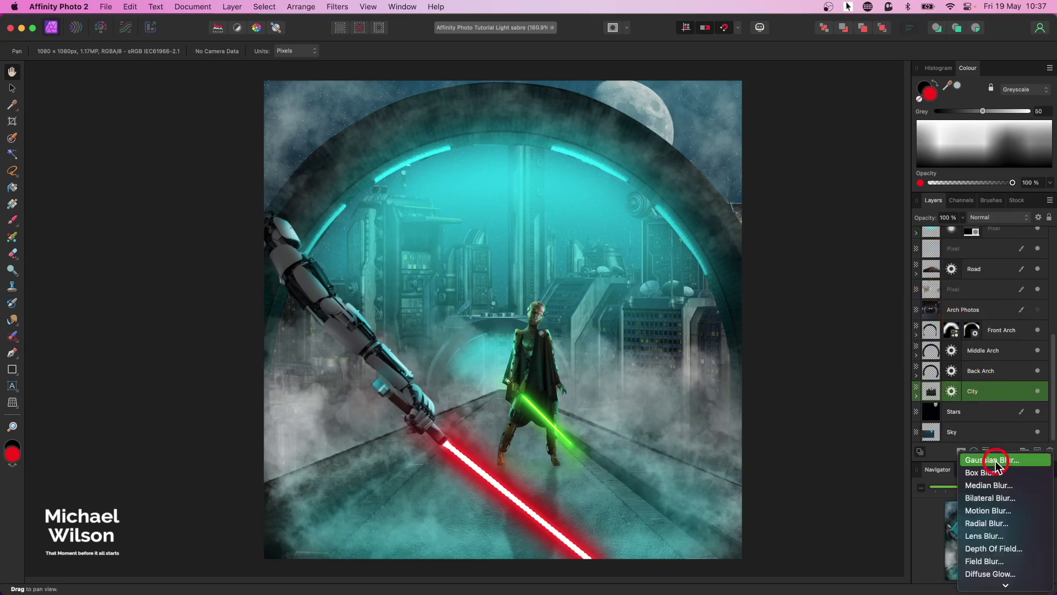
pyautogui.click(993, 459)
pyautogui.click(861, 540)
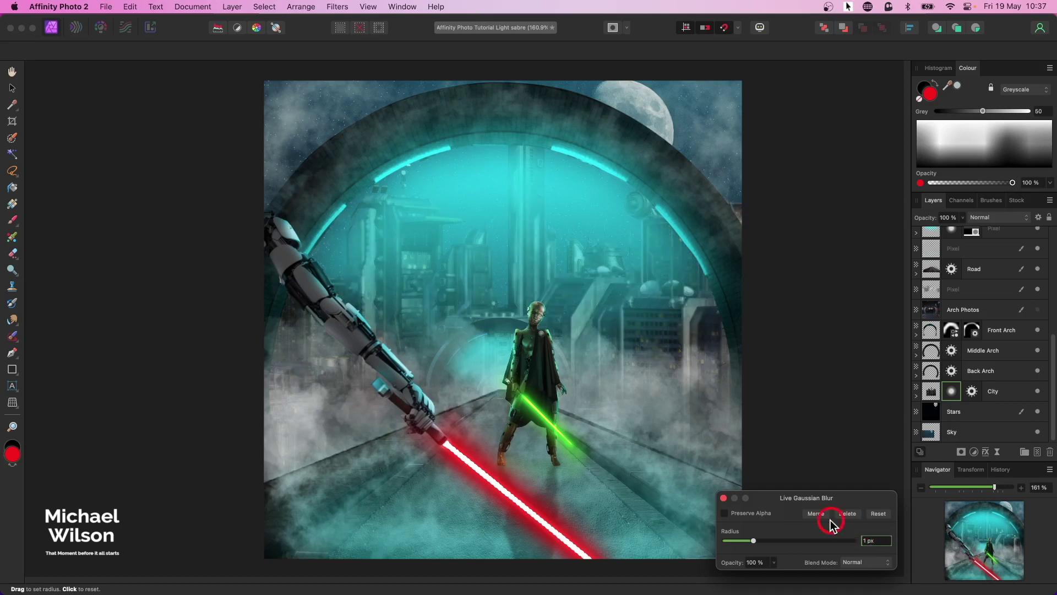
pyautogui.click(723, 498)
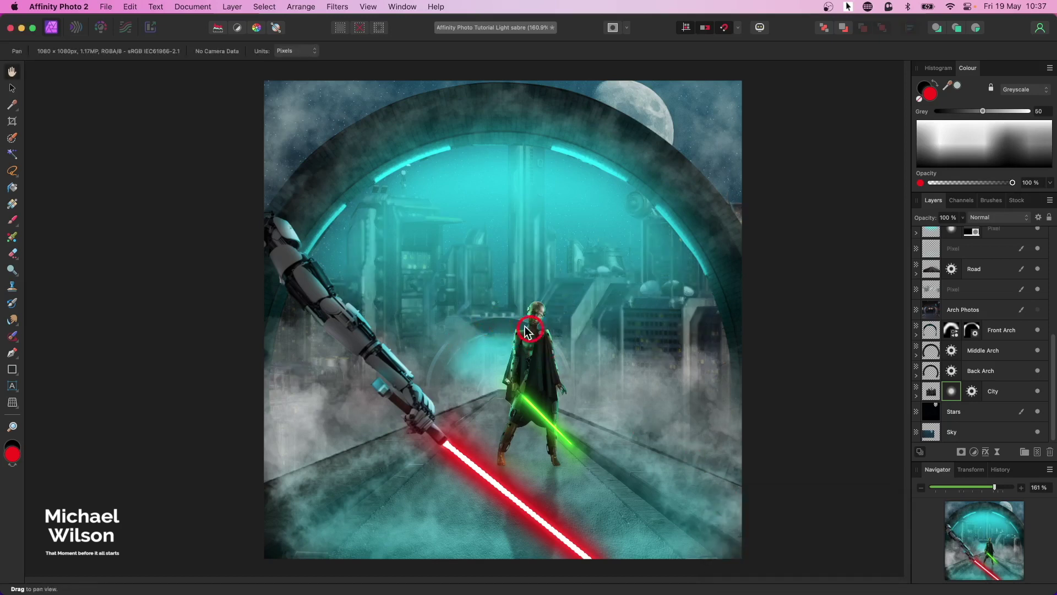
# Add a live Gaussian Blur with a 1 px radius to the Middle Arch layer.
pyautogui.click(985, 351)
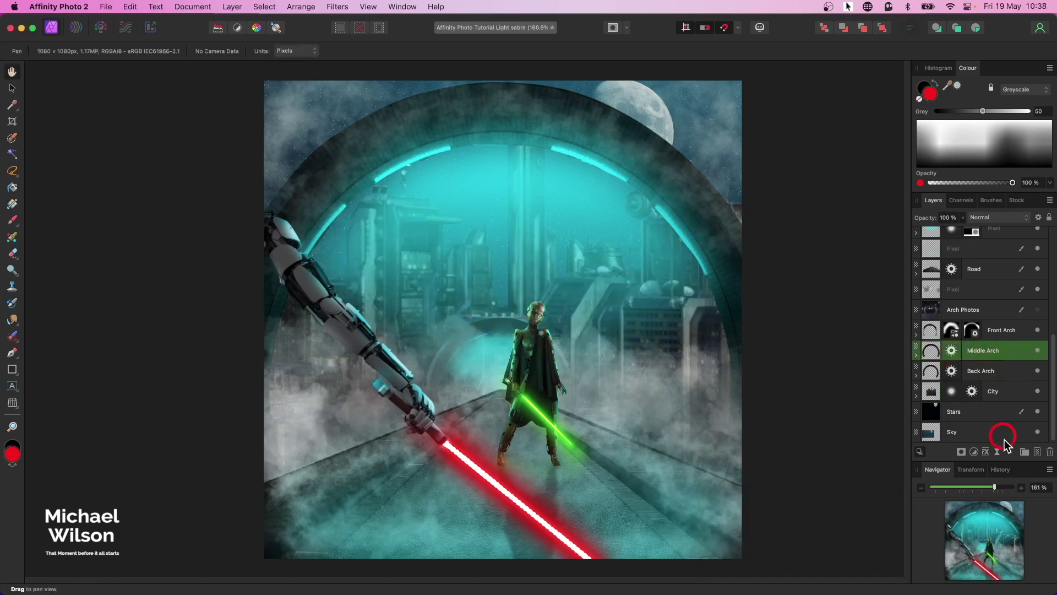
pyautogui.click(998, 454)
pyautogui.click(991, 461)
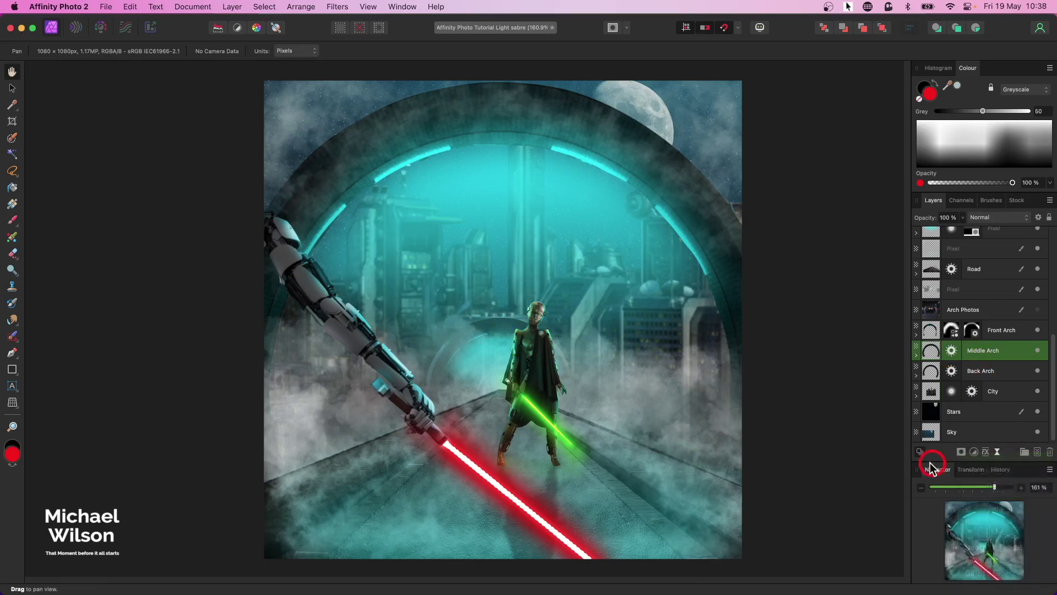
pyautogui.click(874, 542)
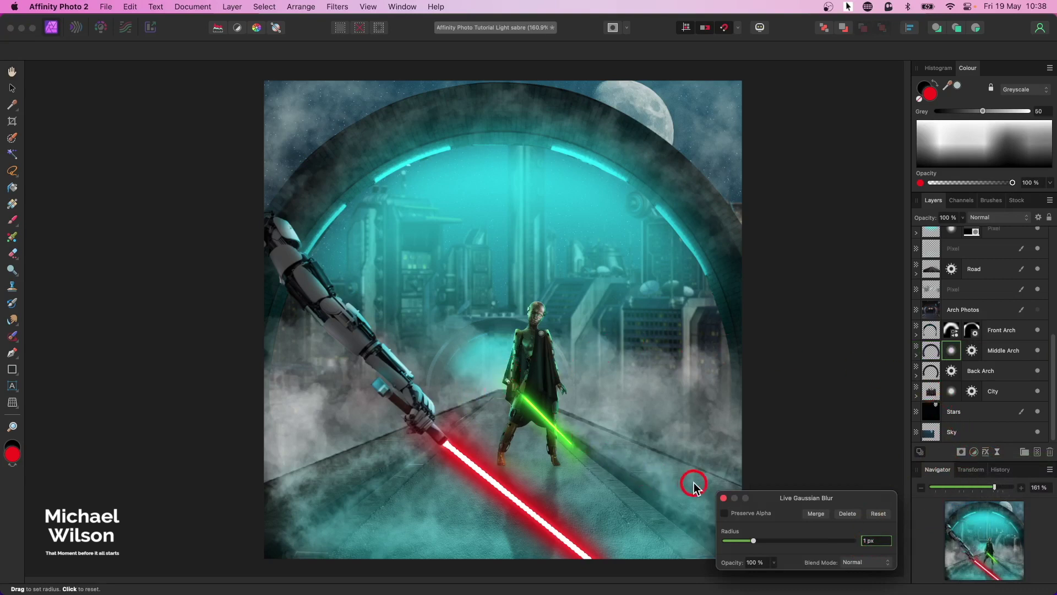
pyautogui.click(723, 497)
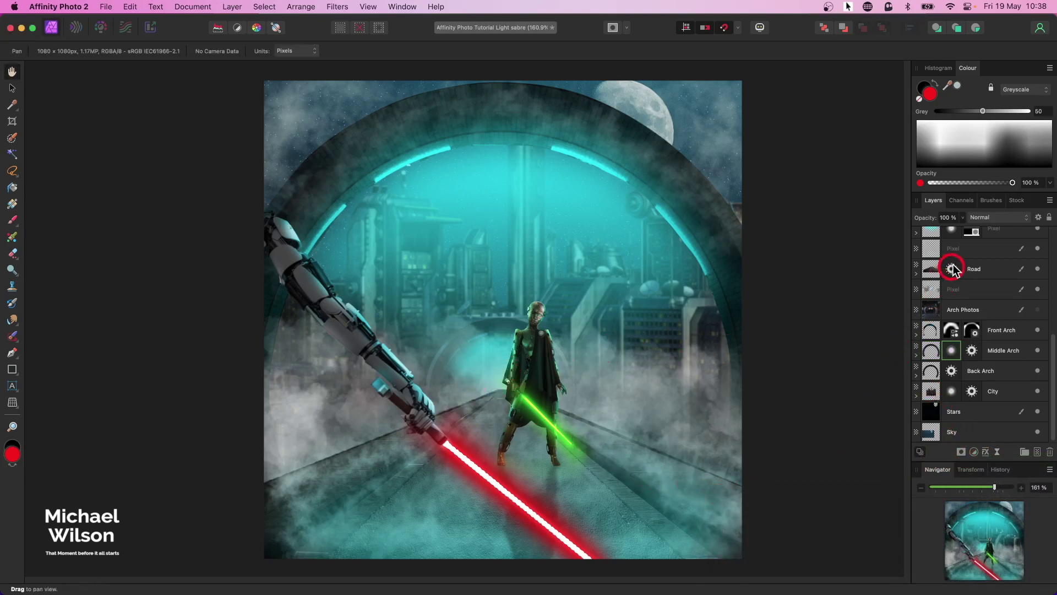
# Add a live Gaussian Blur to the Road layer.
pyautogui.click(978, 274)
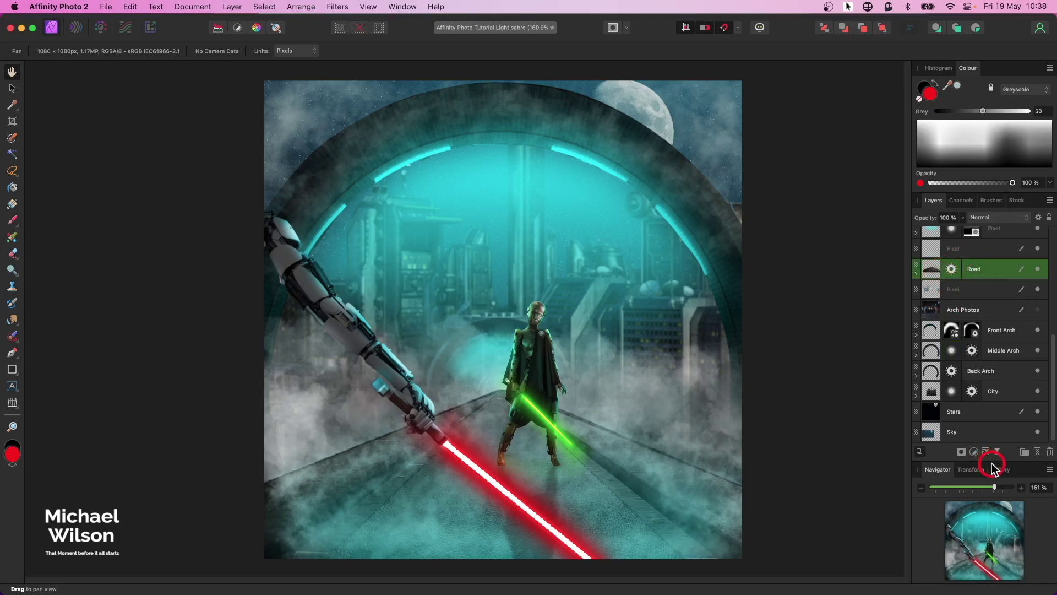
pyautogui.click(998, 453)
pyautogui.click(998, 463)
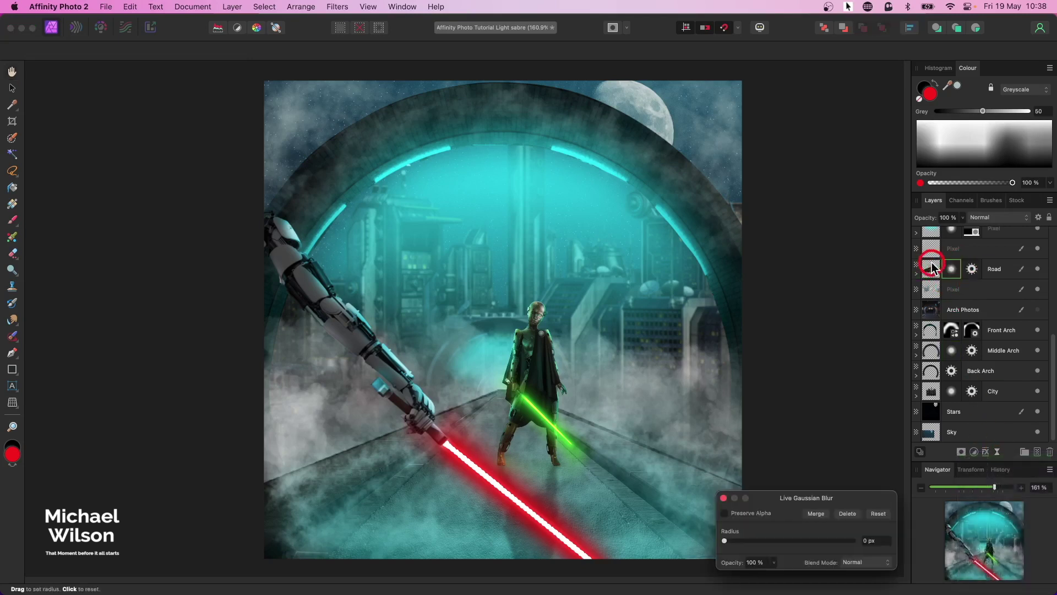
pyautogui.click(853, 542)
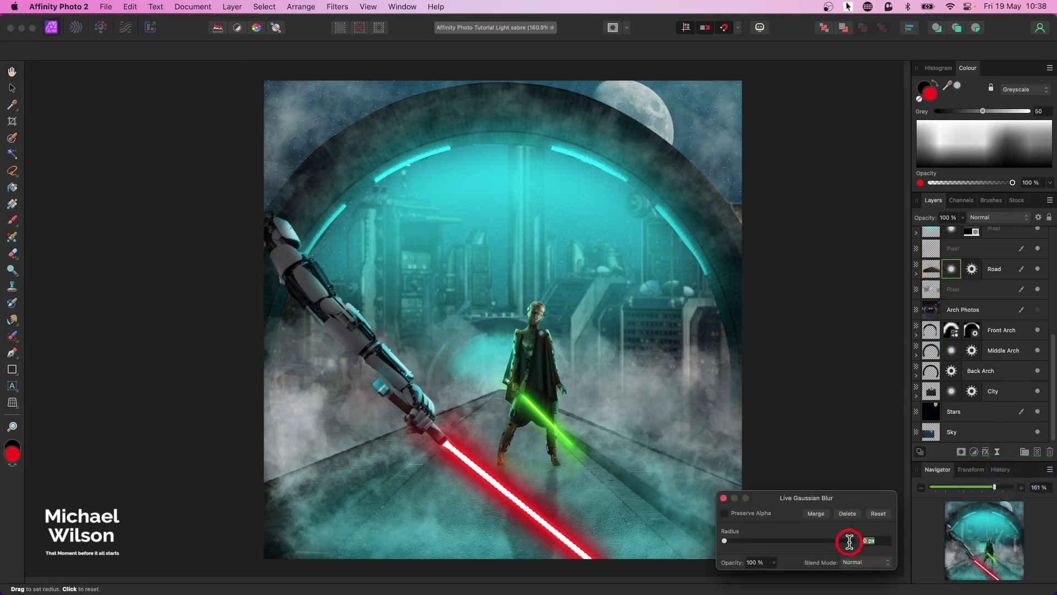
pyautogui.click(724, 498)
# Select the Road layer's Gaussian Blur for masking and set up a black brush enlarged to 257.7 px.
pyautogui.click(916, 272)
pyautogui.click(934, 291)
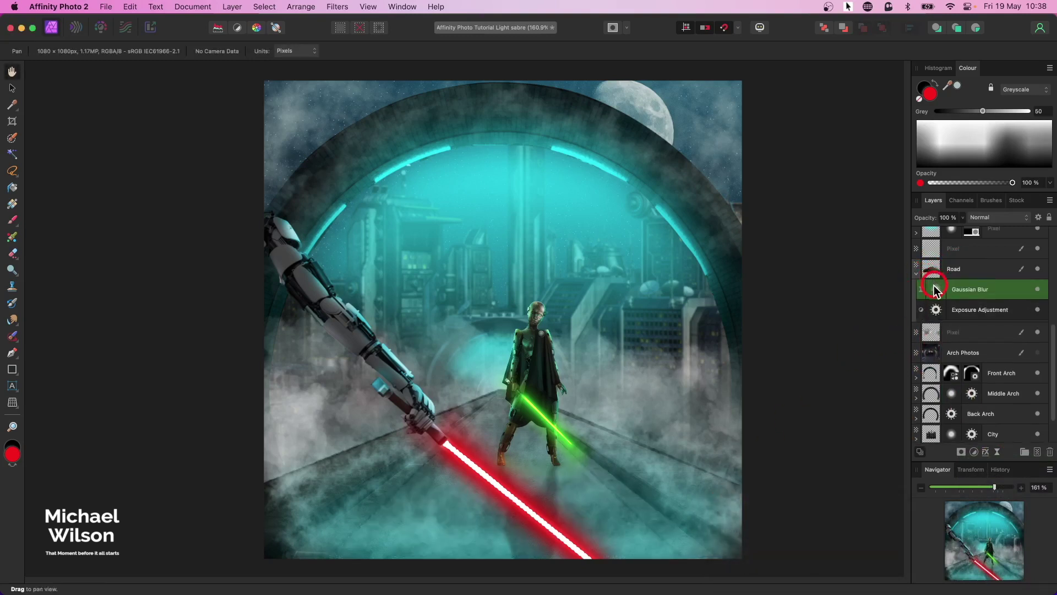
pyautogui.click(12, 219)
pyautogui.press('d')
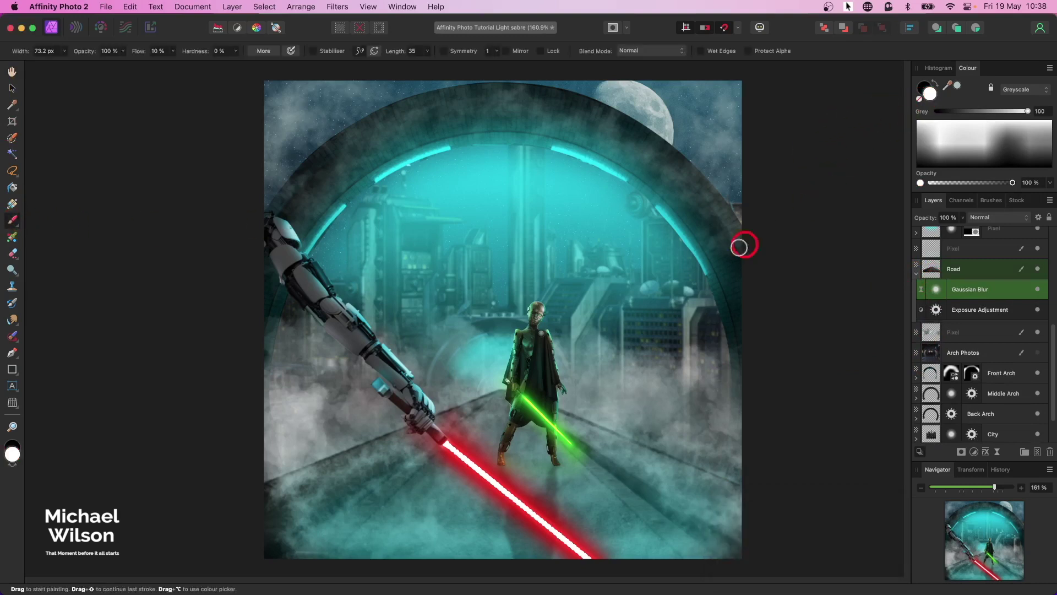
pyautogui.press('x')
pyautogui.press(']')
pyautogui.press(']')
pyautogui.press(']')
pyautogui.press(']')
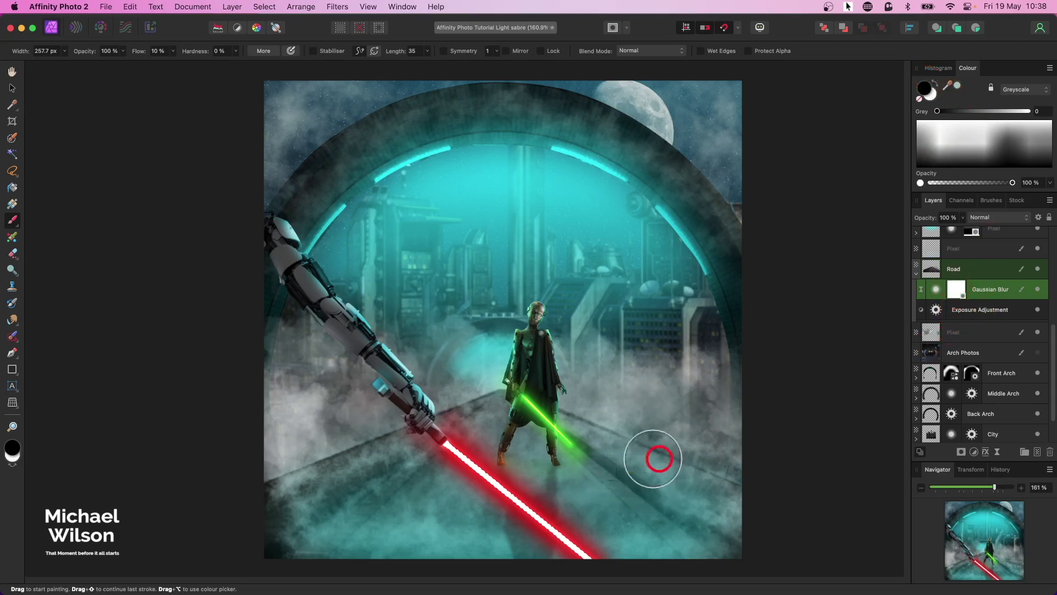
# Set the brush flow to 100% and mask the Gaussian Blur off part of the road with black paint.
pyautogui.click(157, 51)
pyautogui.write('100')
pyautogui.press('Return')
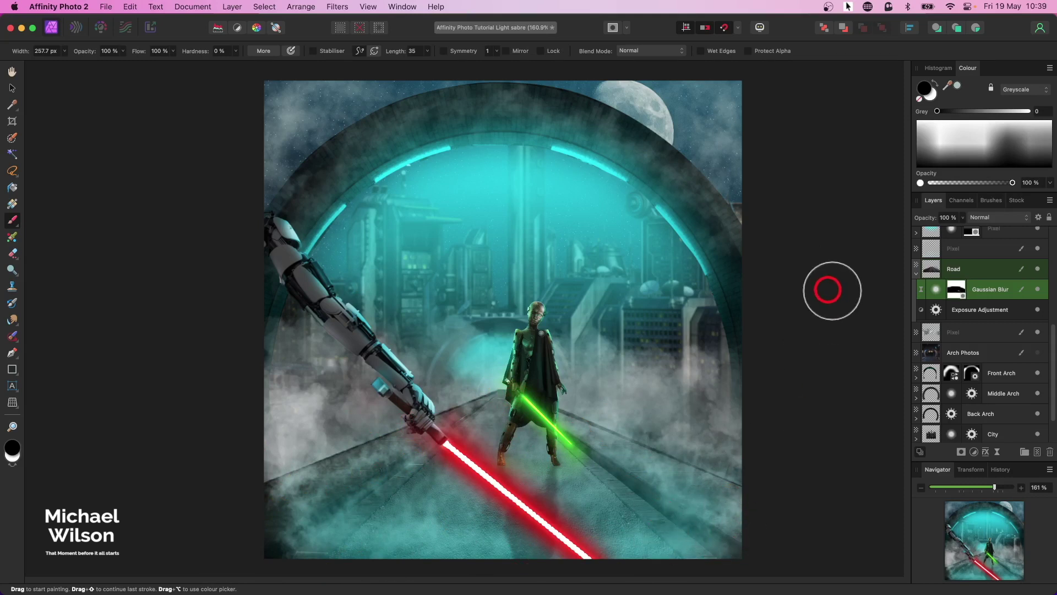
pyautogui.hotkey('alt', '[')
# Add a live Gaussian Blur with a radius of about 5.2 px to the unnamed pixel layer directly above Road.
pyautogui.click(963, 249)
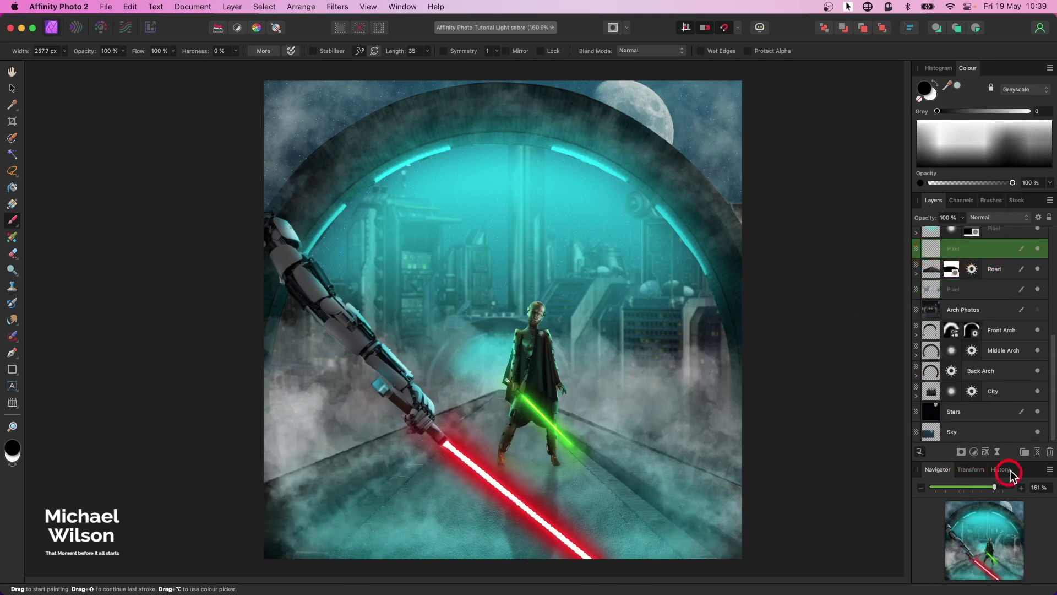
pyautogui.click(997, 451)
pyautogui.click(996, 459)
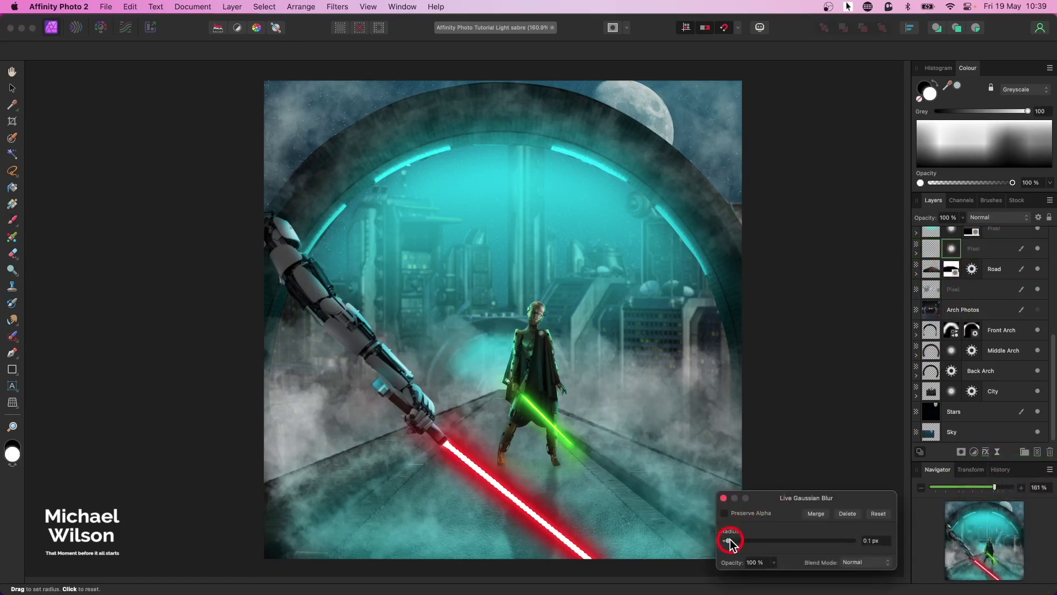
pyautogui.moveTo(741, 542); pyautogui.dragTo(768, 540)
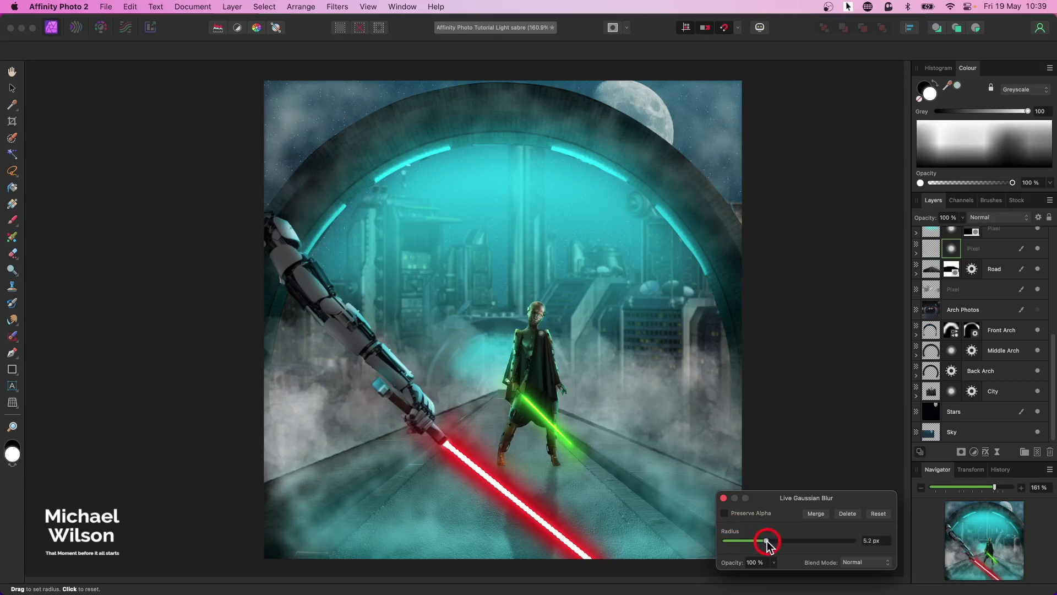
pyautogui.click(729, 508)
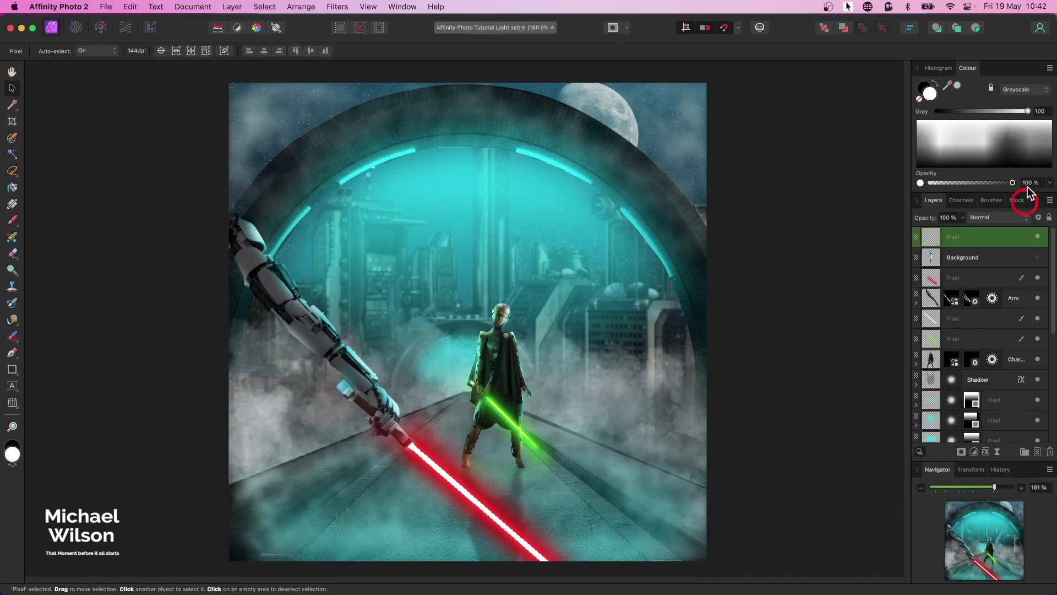
# Merge all visible layers into a new pixel layer on top of the stack and open it for tone mapping.
pyautogui.click(232, 6)
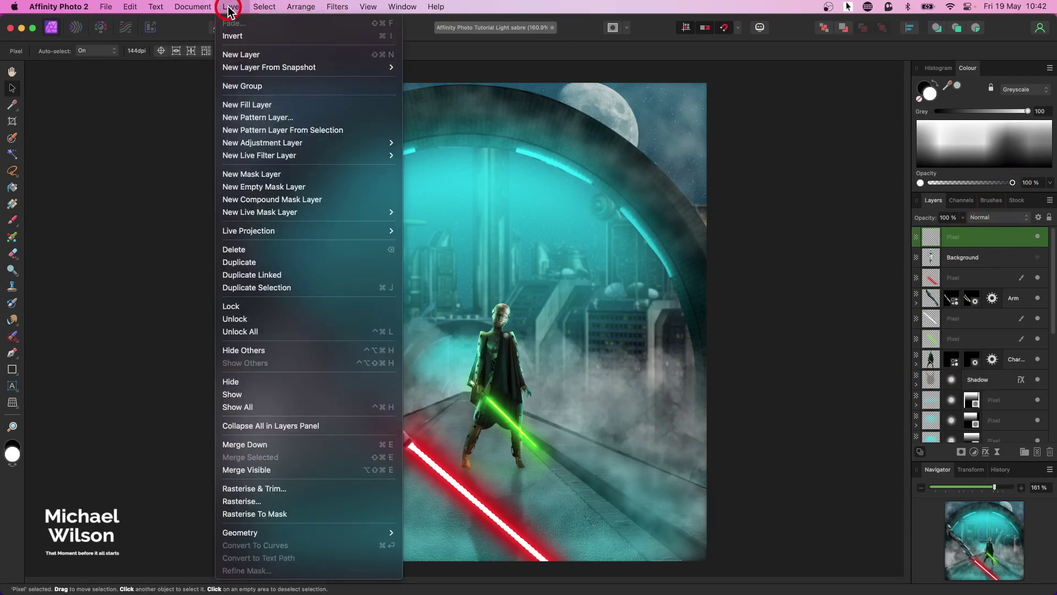
pyautogui.click(273, 470)
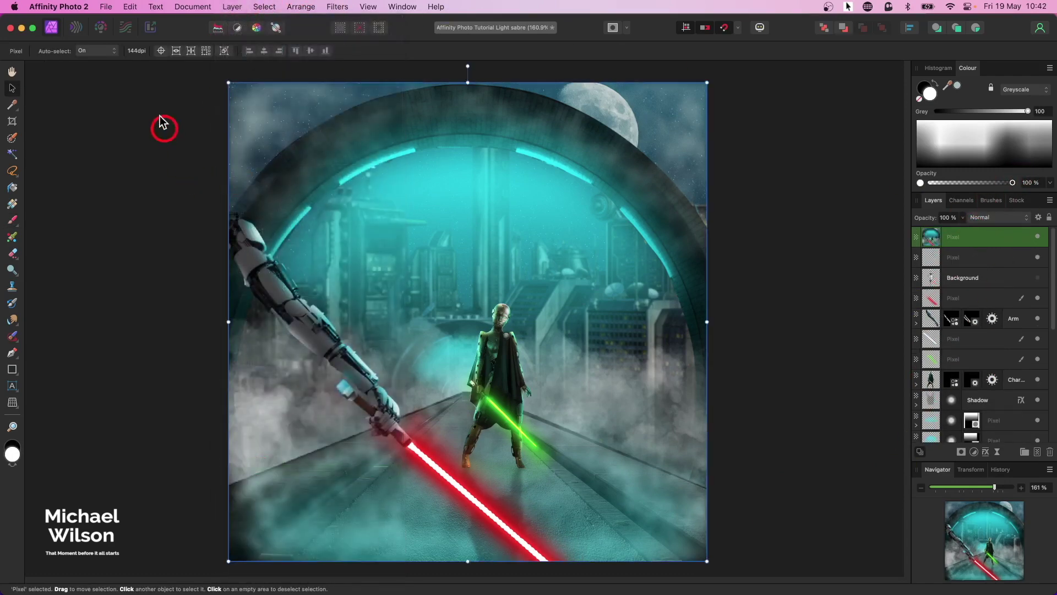
pyautogui.click(125, 28)
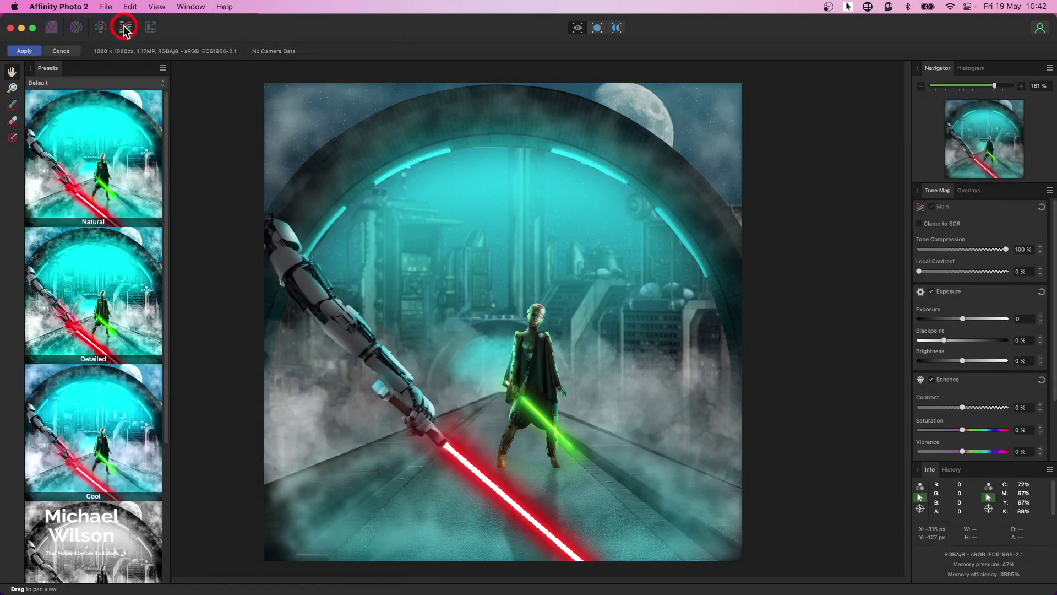
# Use the Detailed tone mapping preset with tone compression at 20% and vibrance at 30%.
pyautogui.click(105, 289)
pyautogui.moveTo(1006, 248); pyautogui.dragTo(936, 251)
pyautogui.moveTo(962, 455); pyautogui.dragTo(985, 455)
# Set the Detail Refinement amount to about 51% and apply the tone mapping to the merged layer.
pyautogui.scroll(-5, 963, 358)
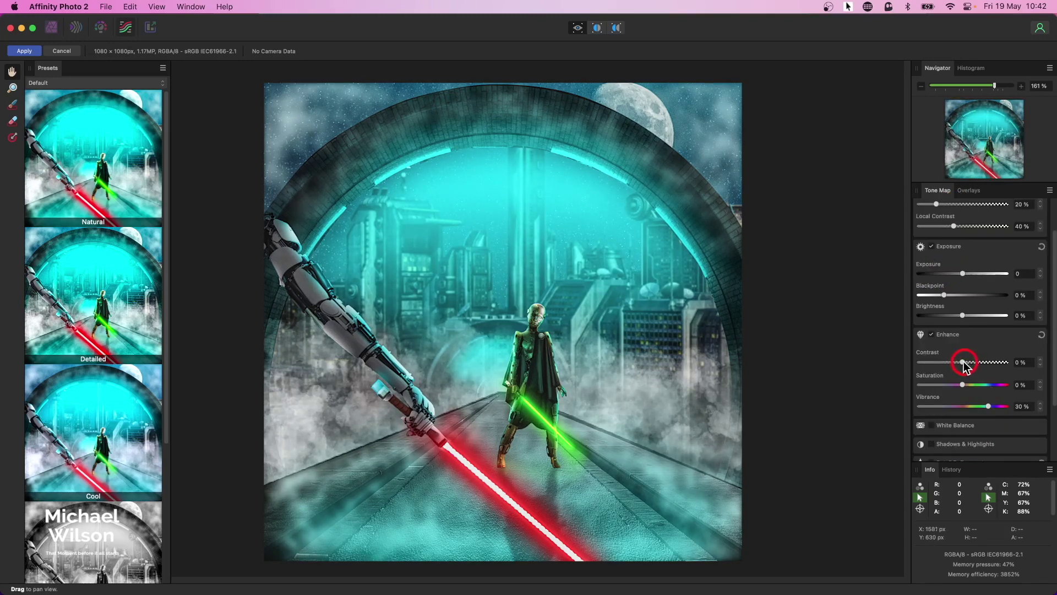
pyautogui.scroll(-1, 975, 380)
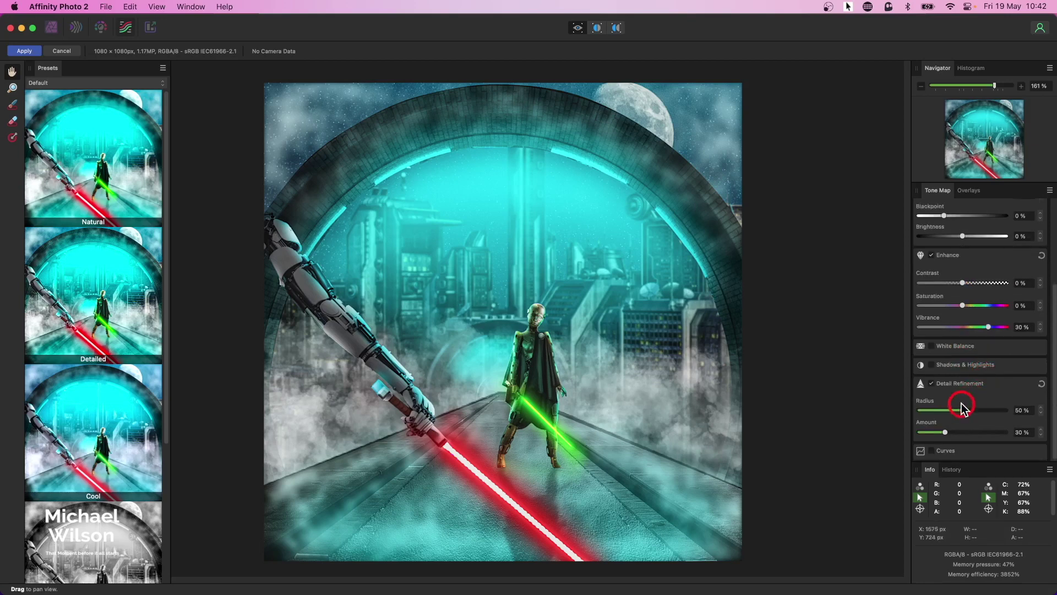
pyautogui.moveTo(952, 435); pyautogui.dragTo(965, 434)
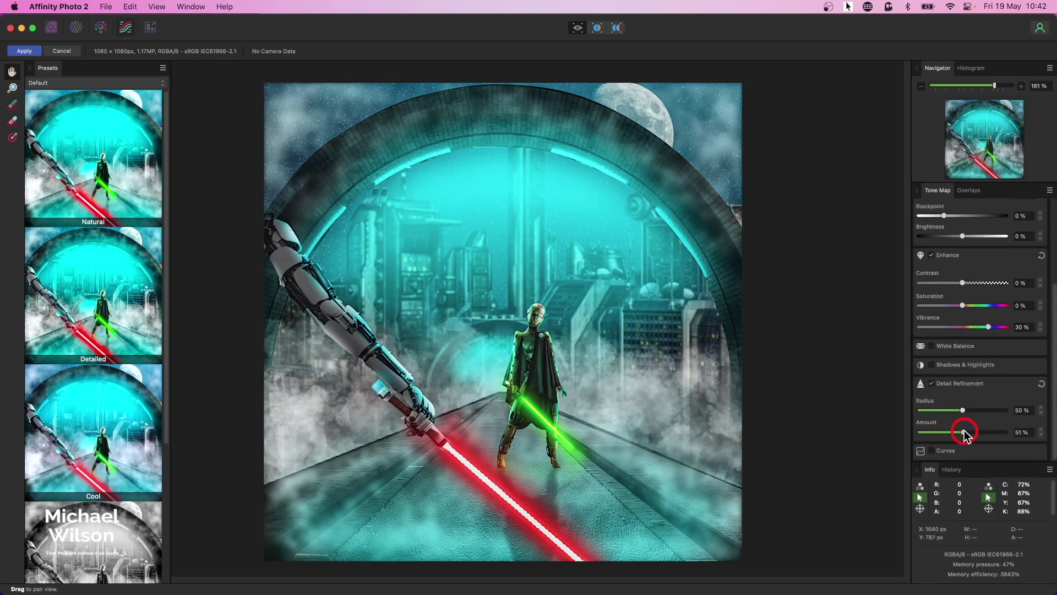
pyautogui.click(24, 50)
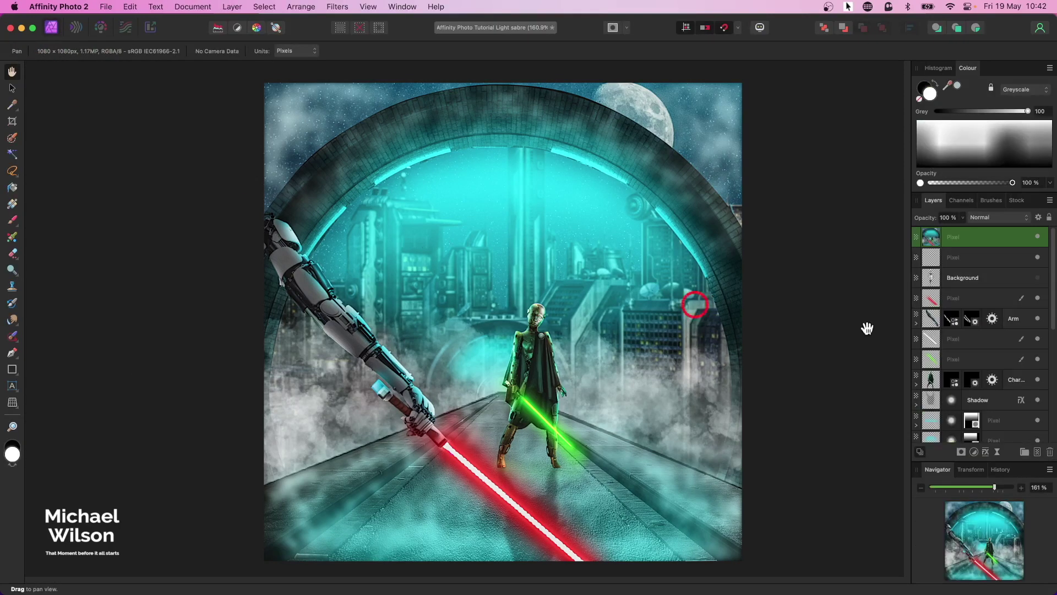
pyautogui.moveTo(822, 310); pyautogui.dragTo(823, 310)
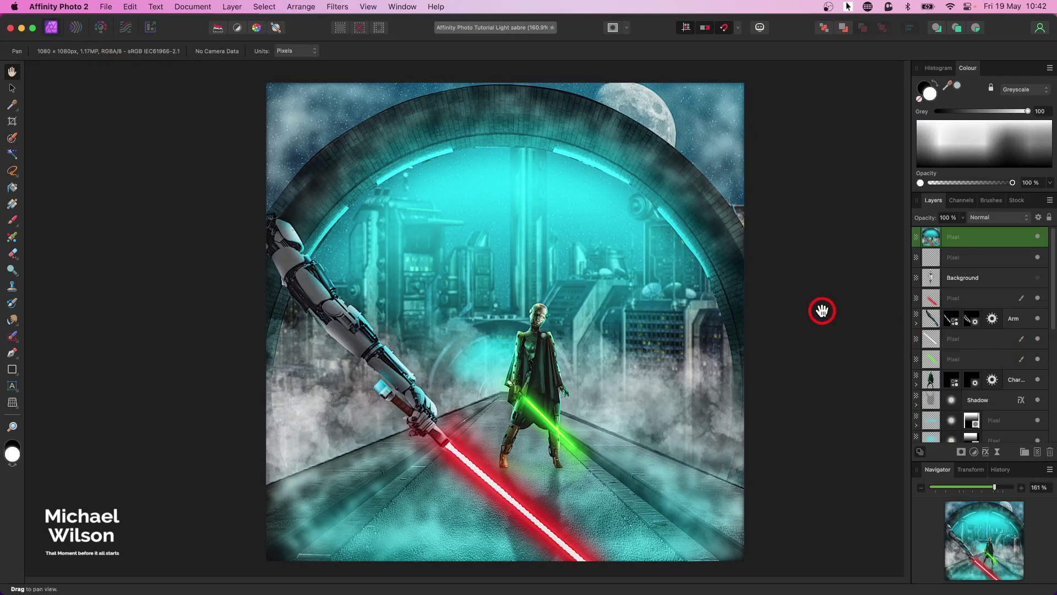